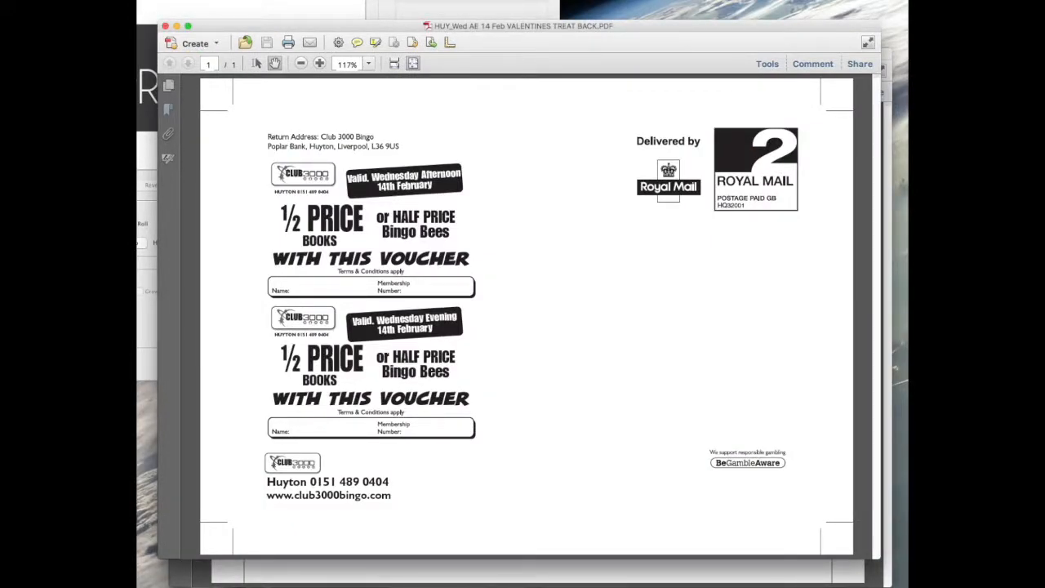
# - Check the document description properties of HUY_Wed AE 14 Feb VALENTINES TREAT BACK.PDF
pyautogui.press('super+d')
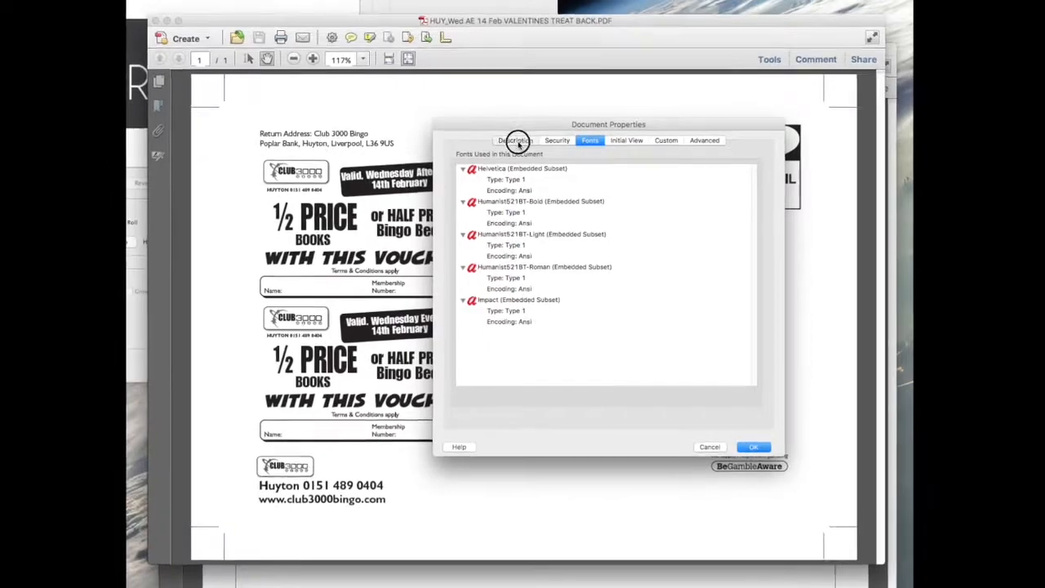
pyautogui.click(524, 145)
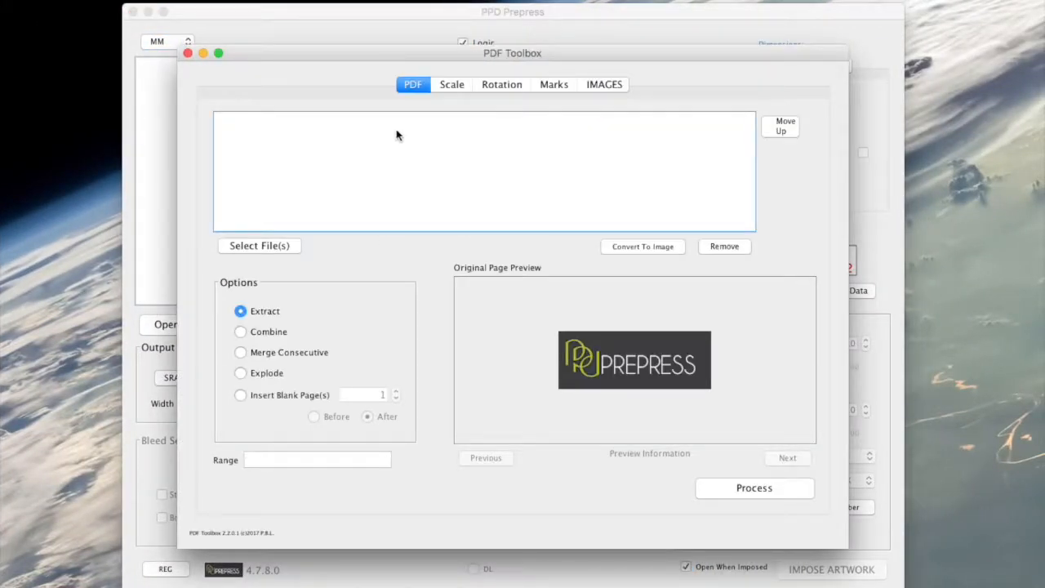
# - Load the VALENTINES TREAT BACK and VALENTINES TREAT PDFs into the PDF Toolbox file list
pyautogui.click(261, 243)
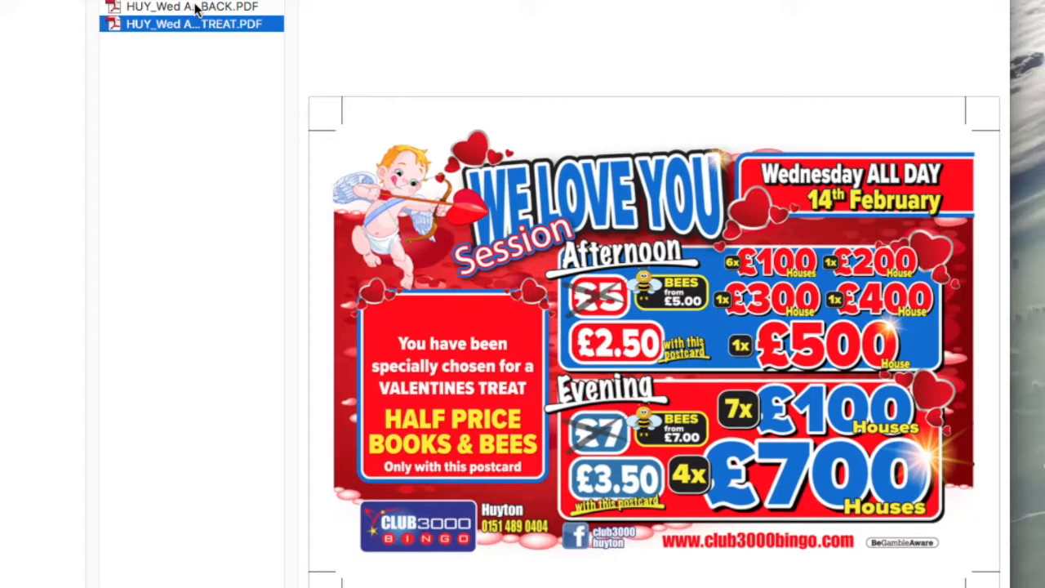
pyautogui.click(200, 6)
pyautogui.keyDown('shift'); pyautogui.click(190, 24); pyautogui.keyUp('shift')
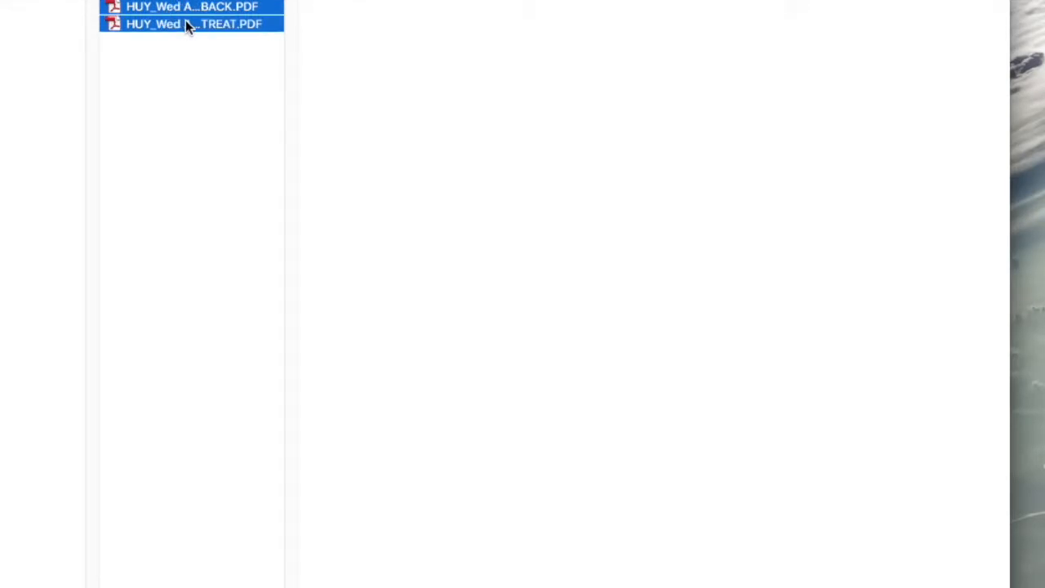
pyautogui.press('Return')
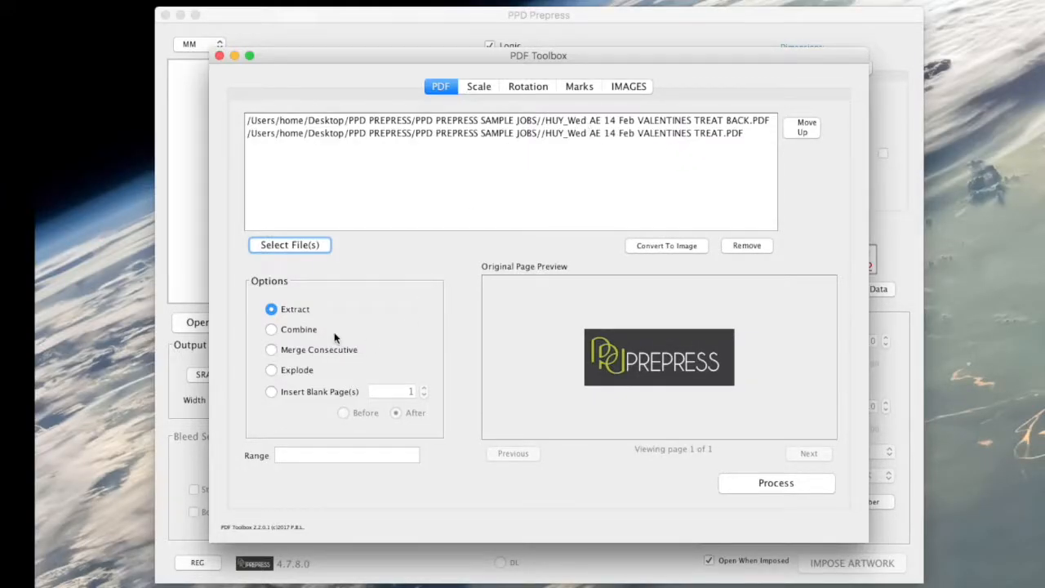
# - Combine the two loaded PDFs and save the result as HUY_JOB_FRONT_AND_BACK.PDF in the sample jobs folder
pyautogui.click(271, 329)
pyautogui.click(772, 482)
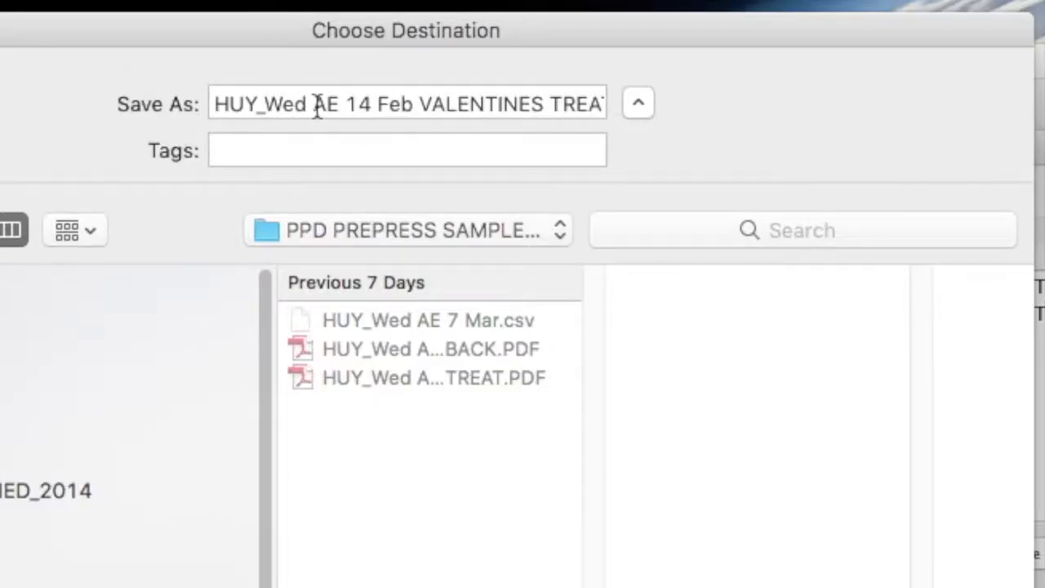
pyautogui.moveTo(273, 101); pyautogui.dragTo(551, 112)
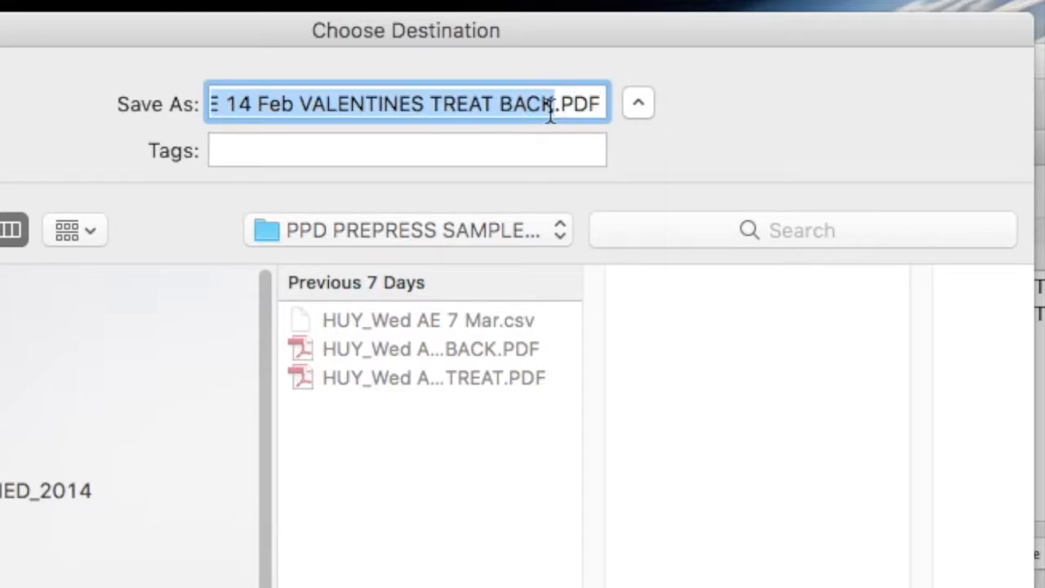
pyautogui.press('BackSpace')
pyautogui.write('JOB_')
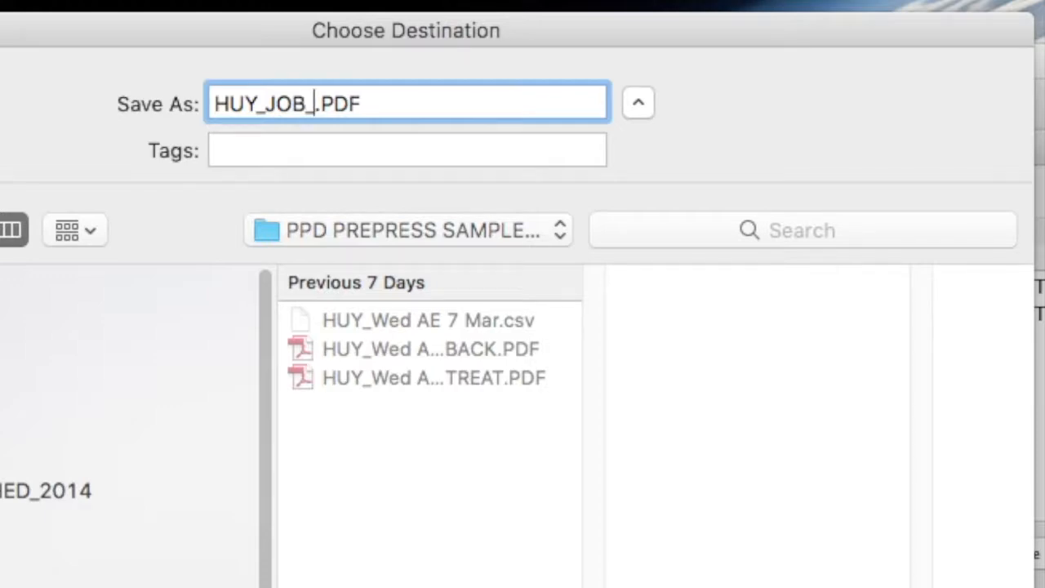
pyautogui.write('RONT')
pyautogui.press('BackSpace')
pyautogui.press('BackSpace')
pyautogui.press('BackSpace')
pyautogui.press('BackSpace')
pyautogui.write('FRONT_AND')
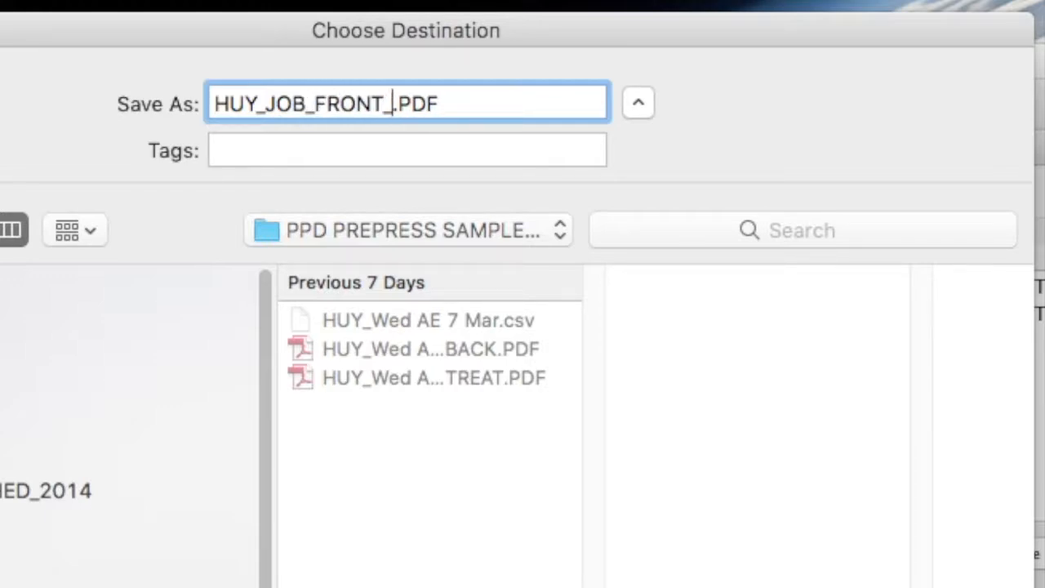
pyautogui.write('_BACK')
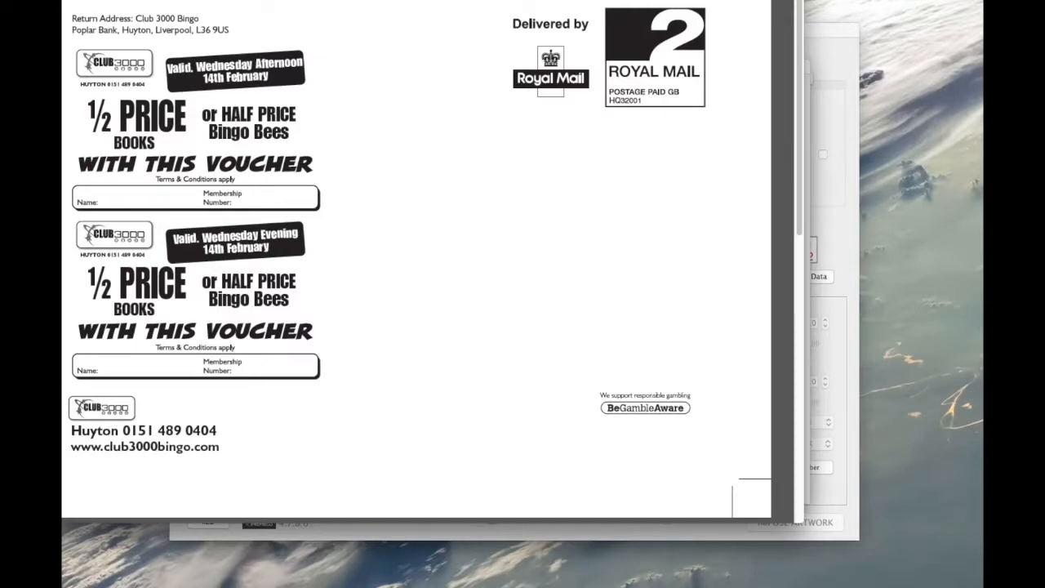
# - Review both pages and the document description of the combined HUY_JOB_FRONT_AND_BACK PDF, and close the file
pyautogui.moveTo(204, 0); pyautogui.dragTo(370, 0)
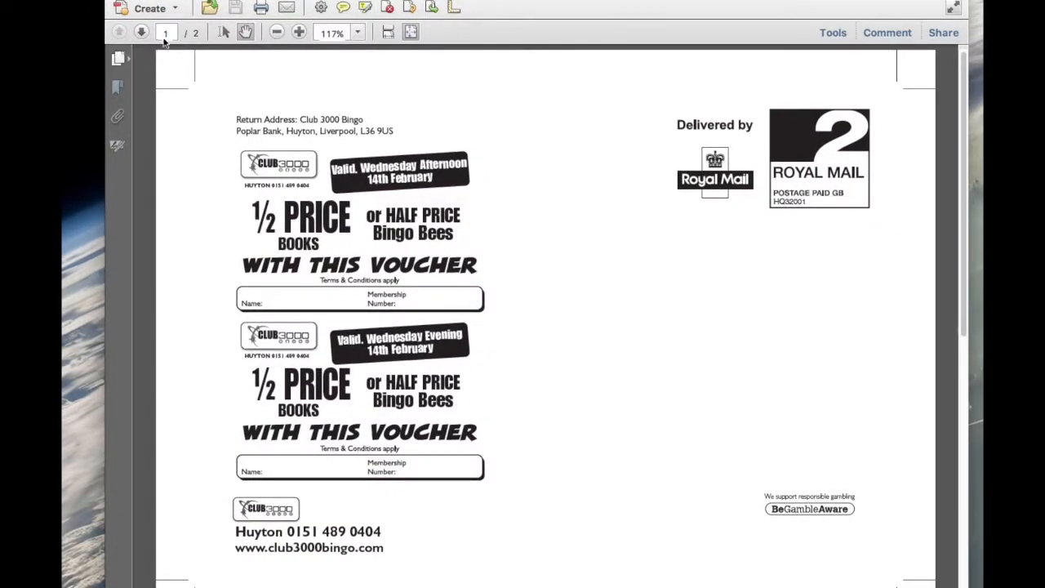
pyautogui.click(118, 59)
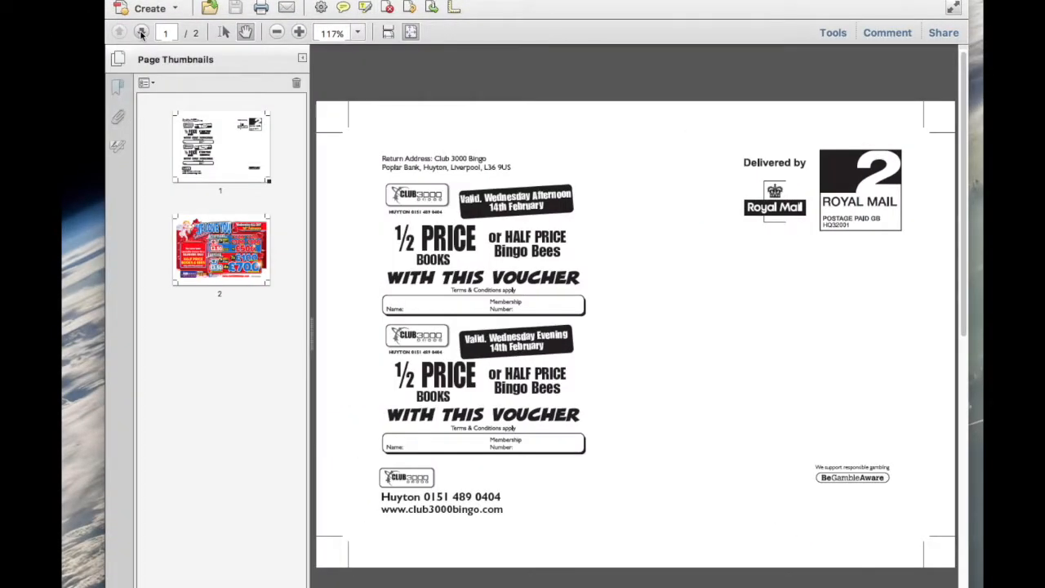
pyautogui.click(141, 31)
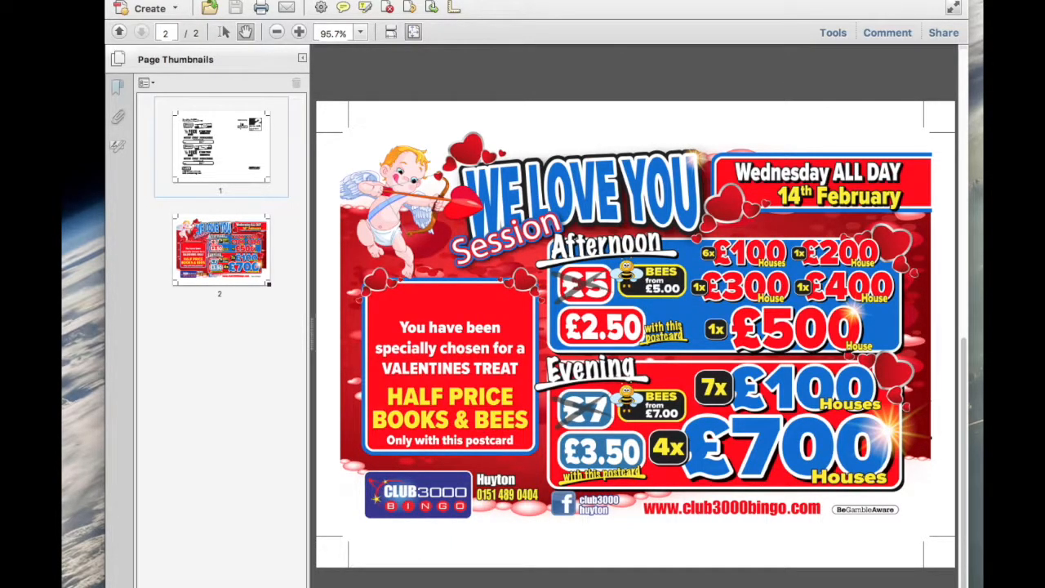
pyautogui.press('super+d')
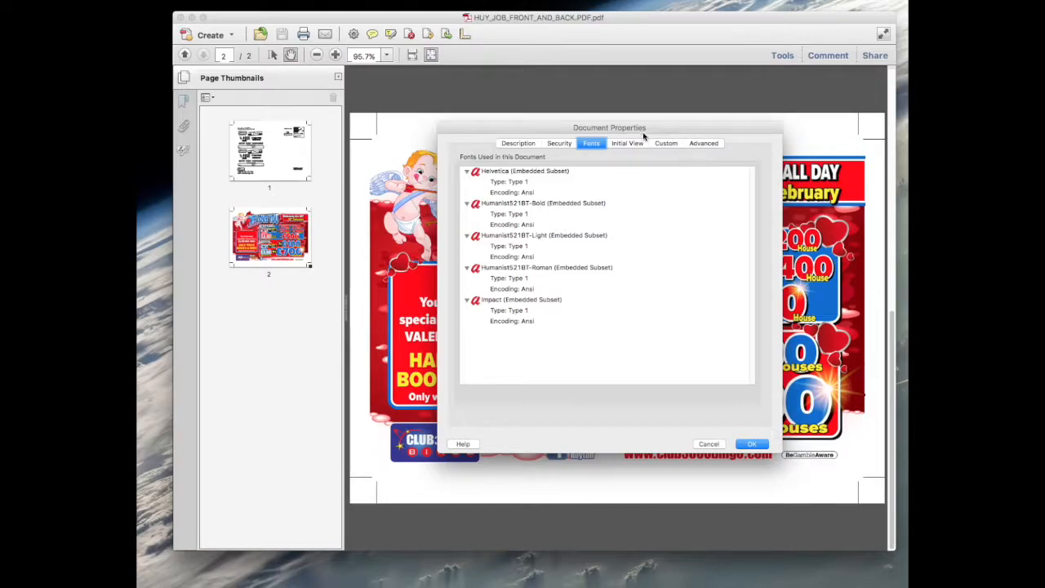
pyautogui.click(518, 144)
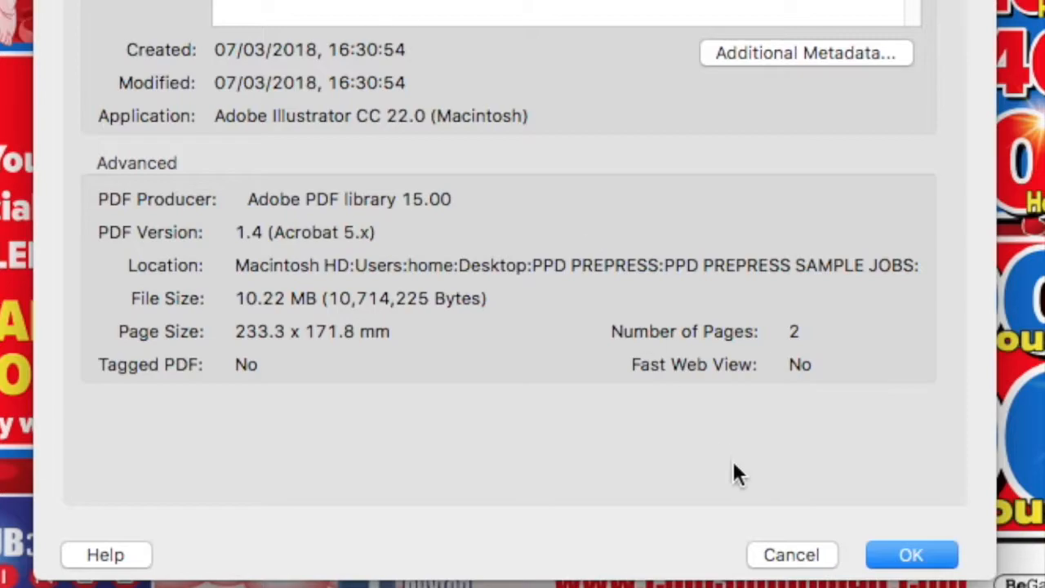
pyautogui.click(793, 555)
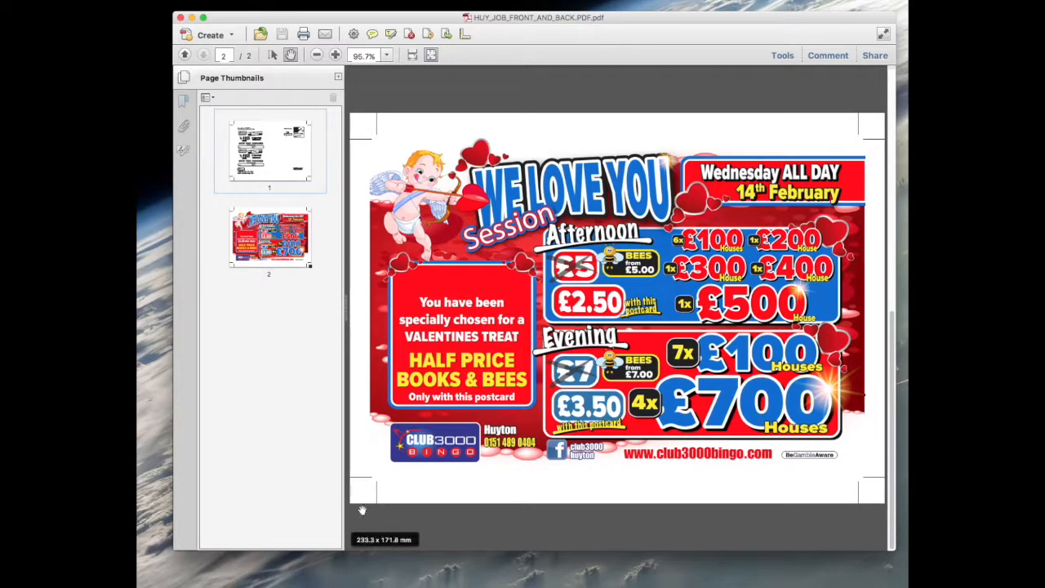
pyautogui.click(180, 17)
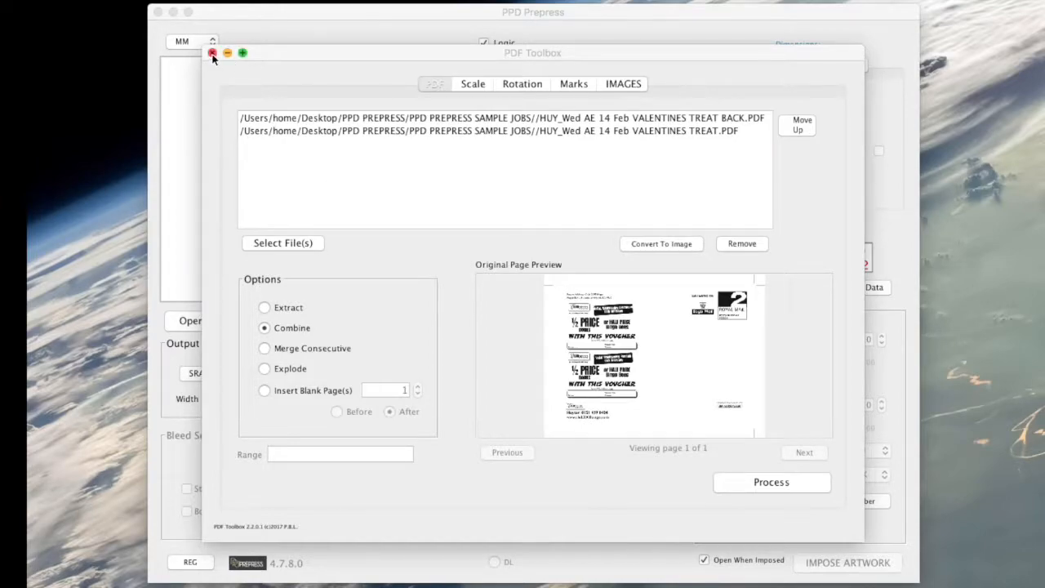
# - Close the PDF Toolbox and open HUY_JOB_FRONT_AND_BACK.PDF.pdf in PPD Prepress, checking its second page and returning to the first
pyautogui.click(212, 53)
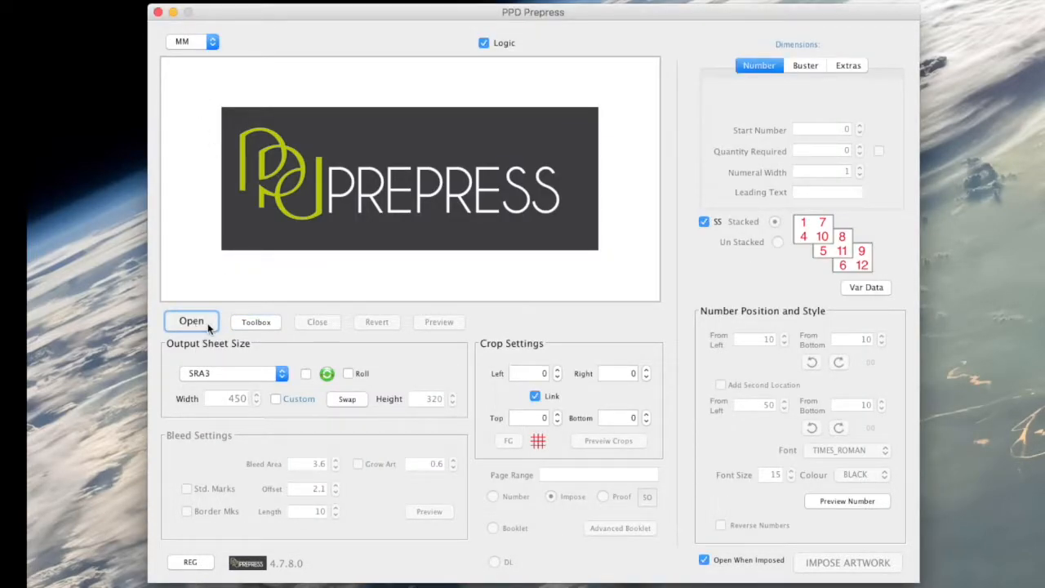
pyautogui.click(193, 322)
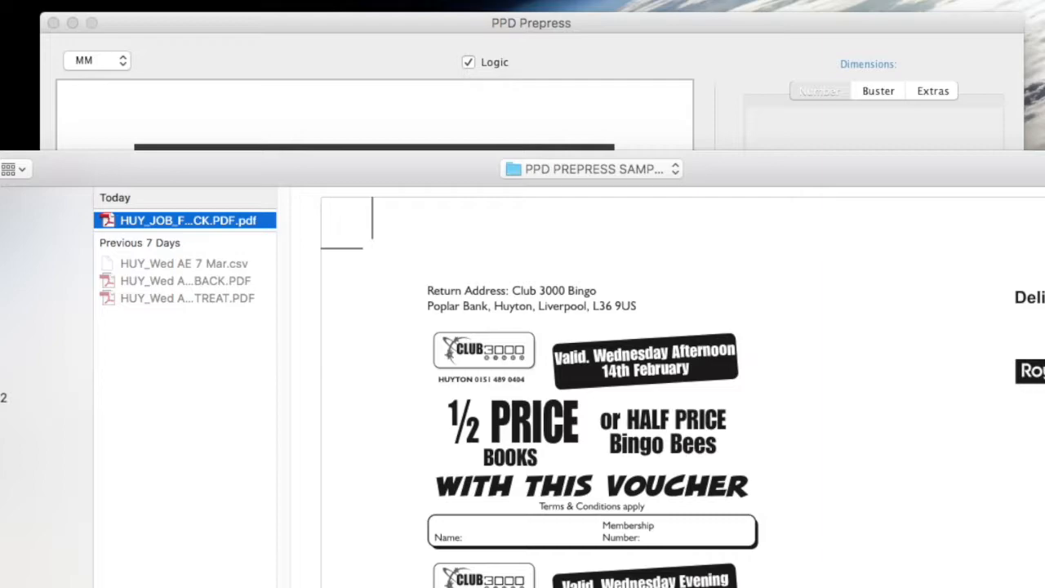
pyautogui.doubleClick(115, 216)
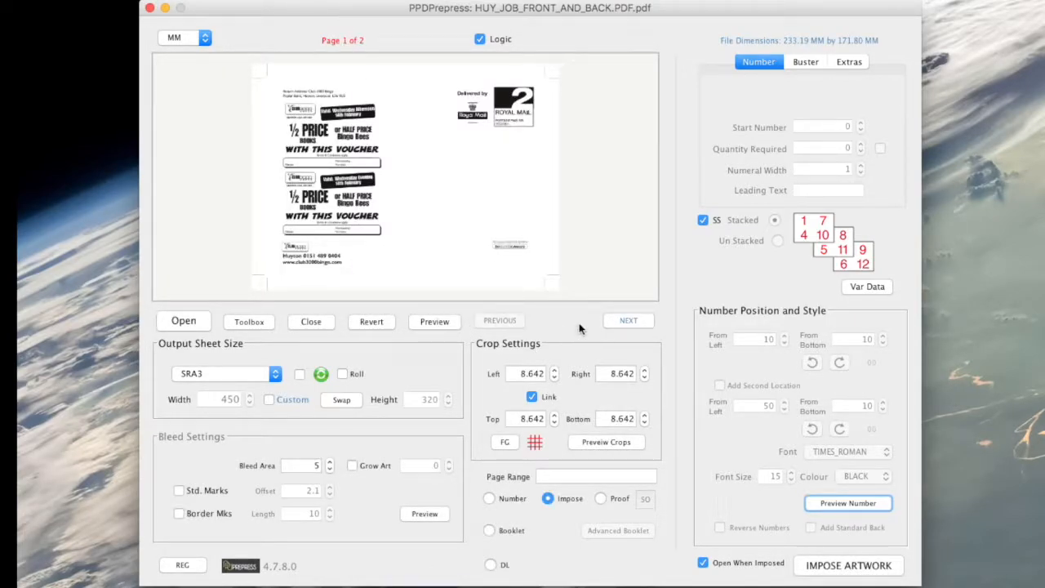
pyautogui.click(613, 321)
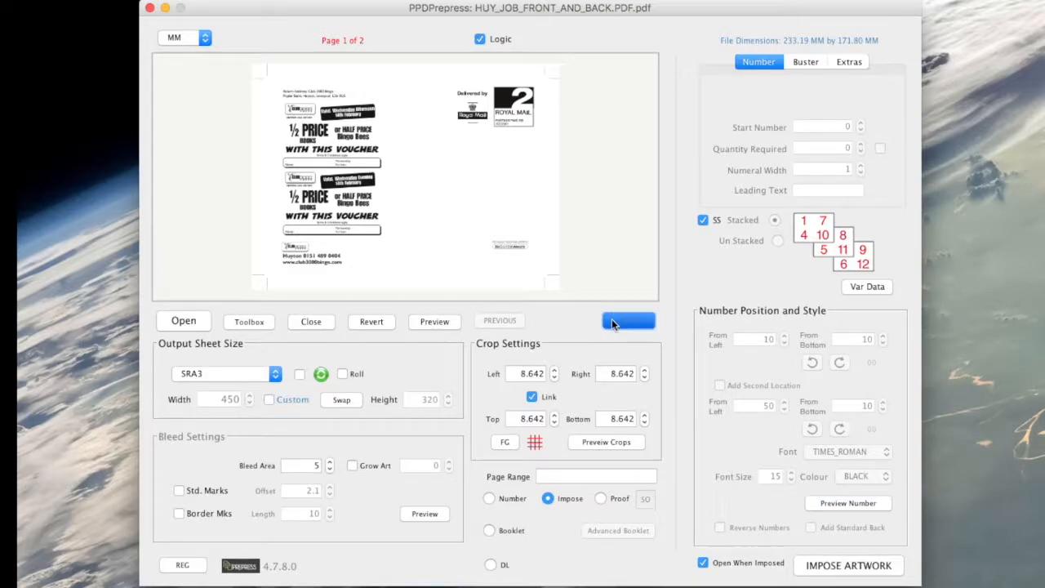
pyautogui.click(500, 321)
# - Set a custom output sheet size of 233.19 mm wide by 171.8 mm high
pyautogui.click(269, 400)
pyautogui.write('233.19')
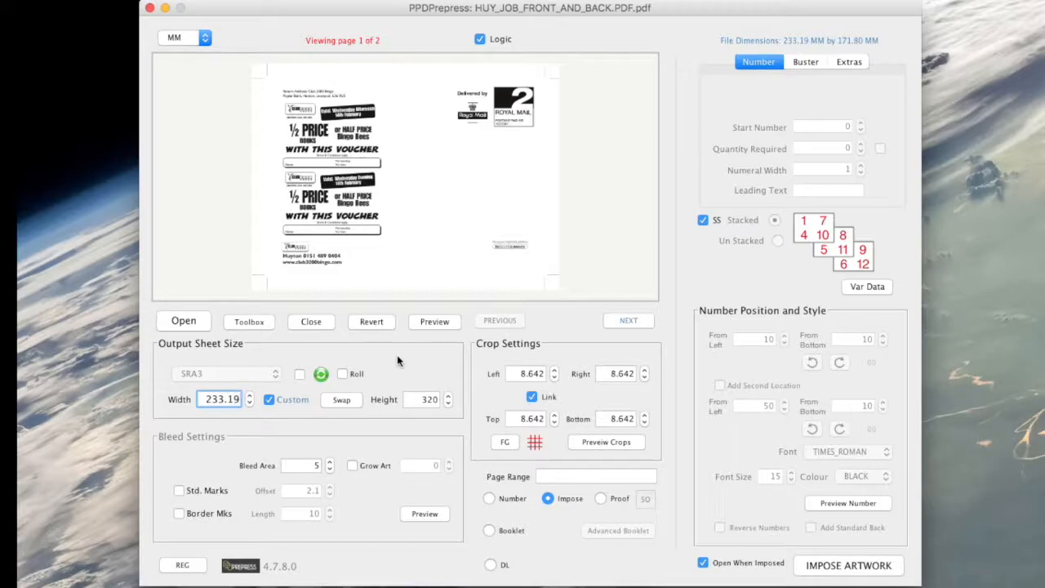
pyautogui.doubleClick(412, 399)
pyautogui.write('171')
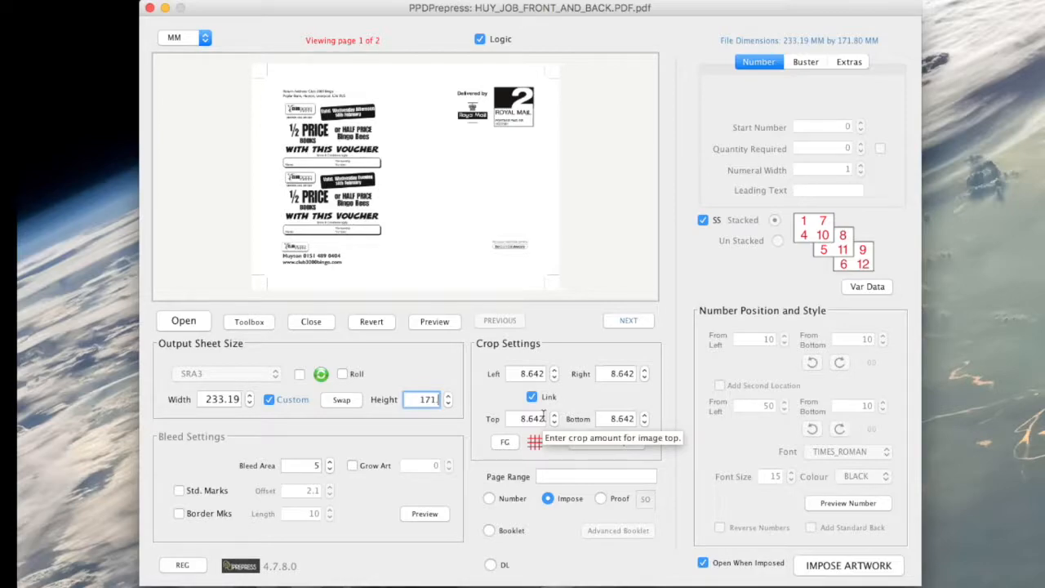
pyautogui.write('.8')
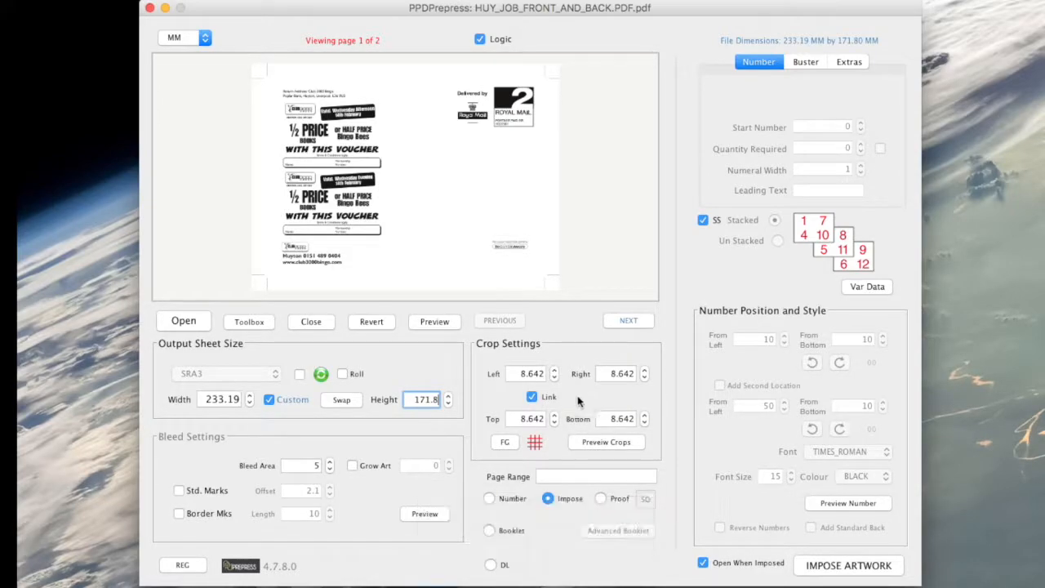
# - Set the linked crop on all four sides to 8.742 mm and impose the artwork
pyautogui.click(554, 369)
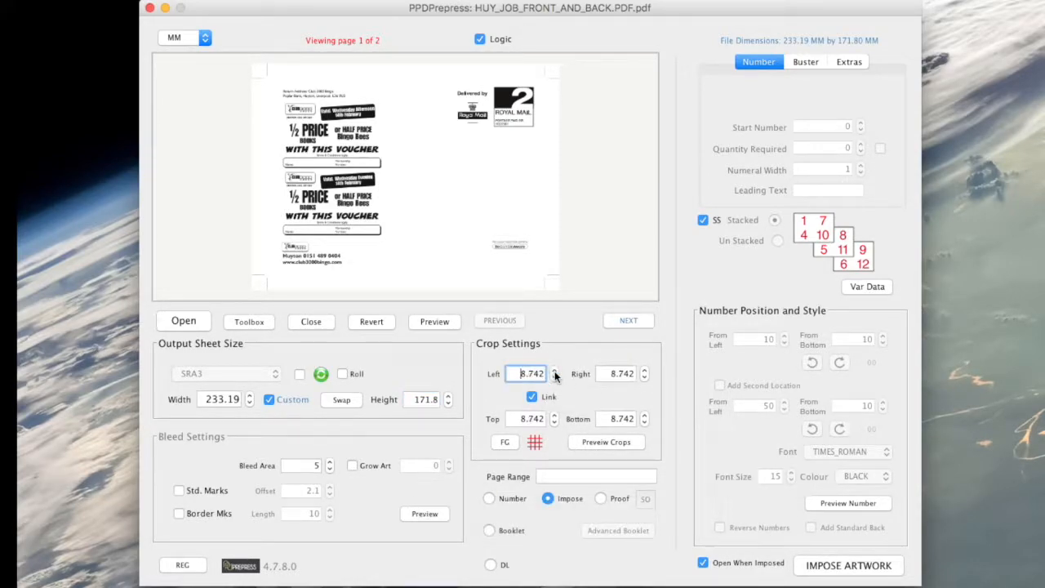
pyautogui.click(853, 565)
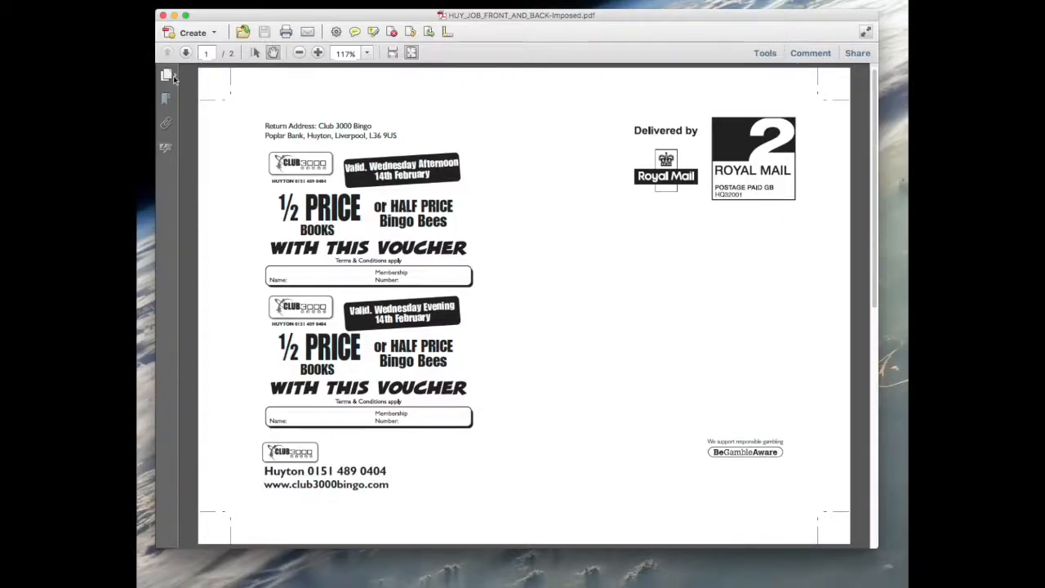
# - Examine the second page, document description and fonts of the imposed PDF, and close the file
pyautogui.click(168, 76)
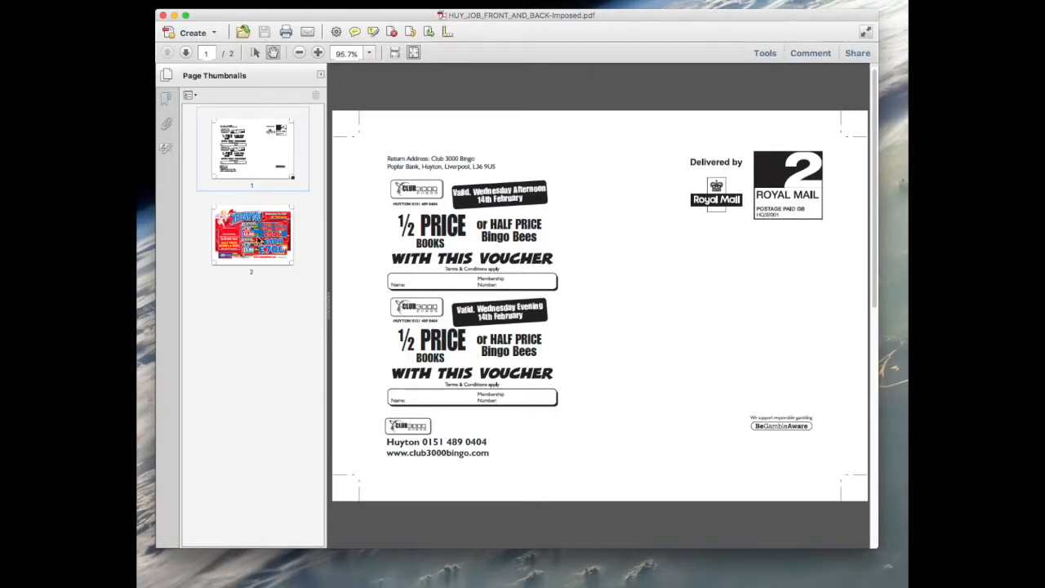
pyautogui.click(257, 240)
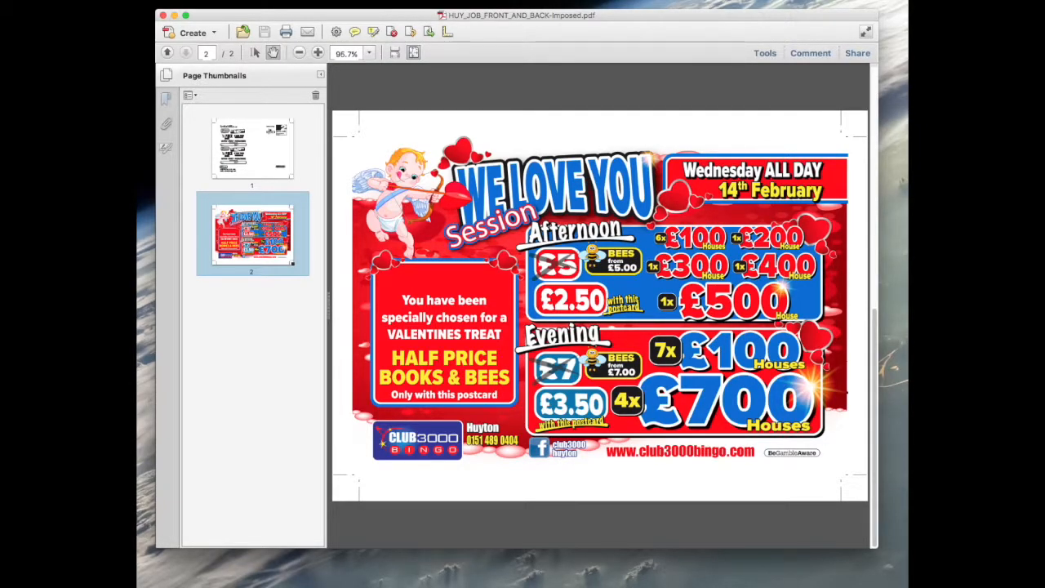
pyautogui.press('super+d')
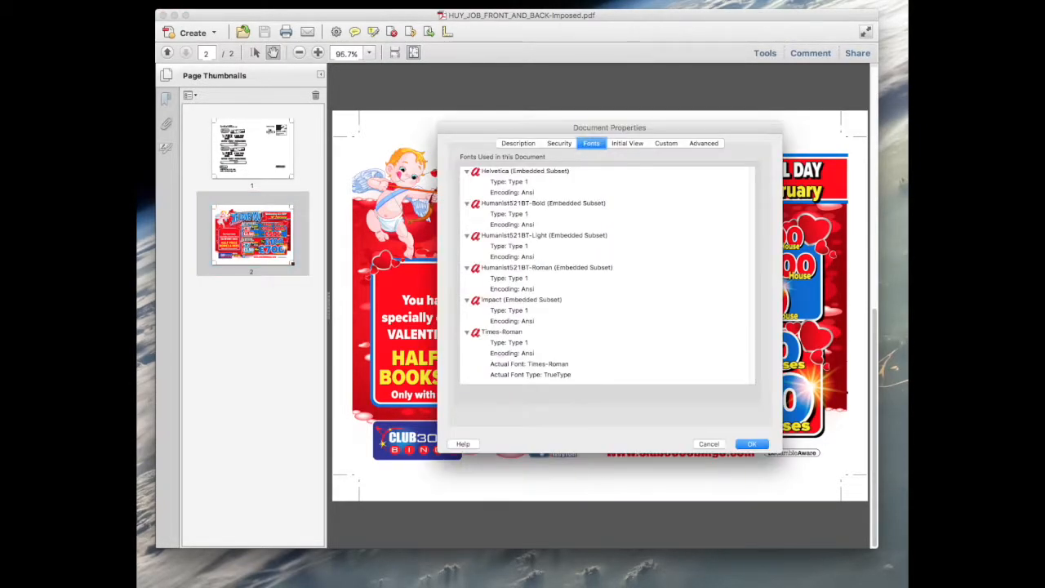
pyautogui.click(520, 144)
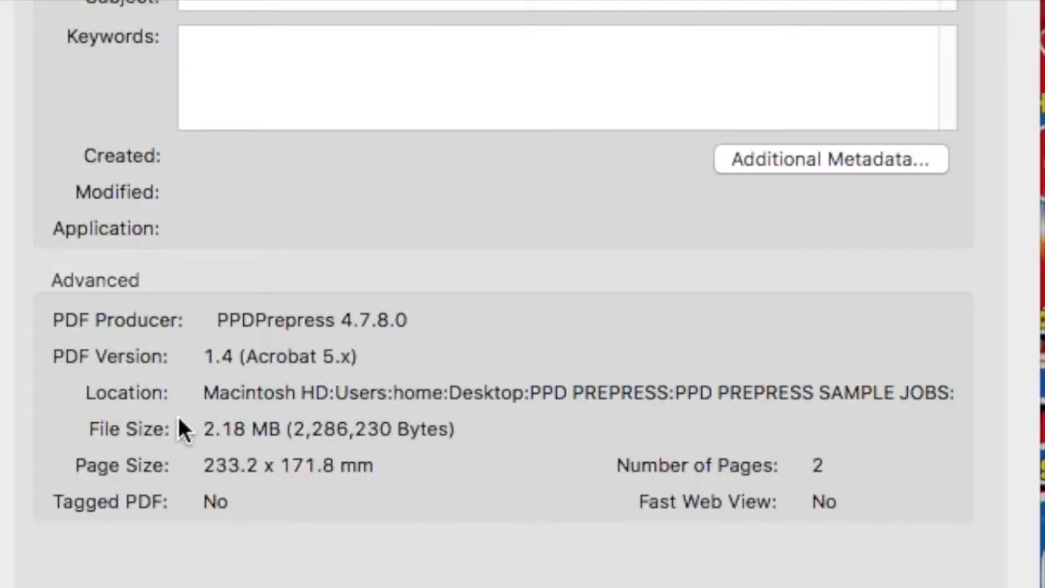
pyautogui.click(434, 446)
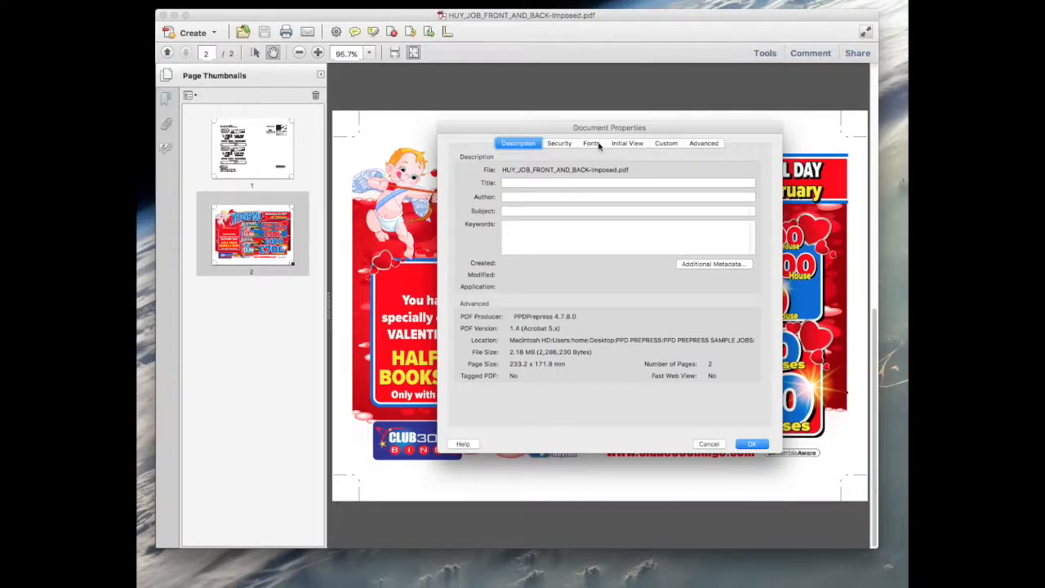
pyautogui.click(591, 143)
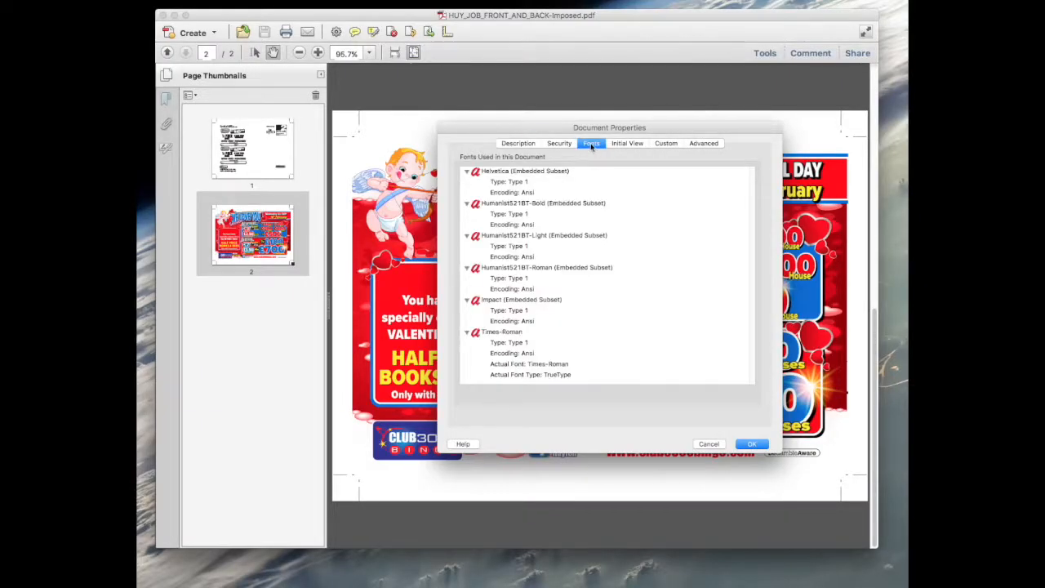
pyautogui.click(710, 444)
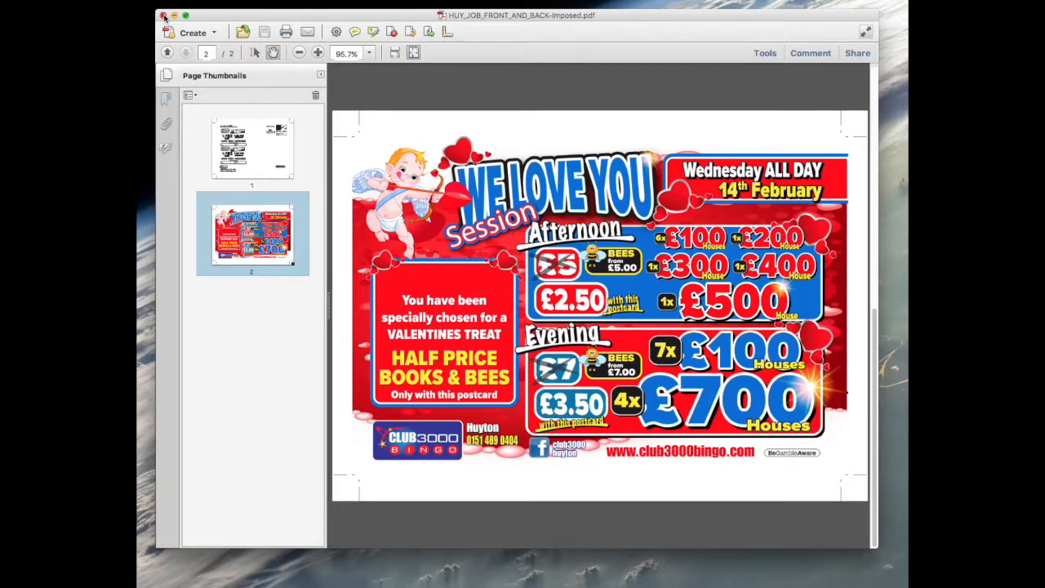
pyautogui.click(163, 15)
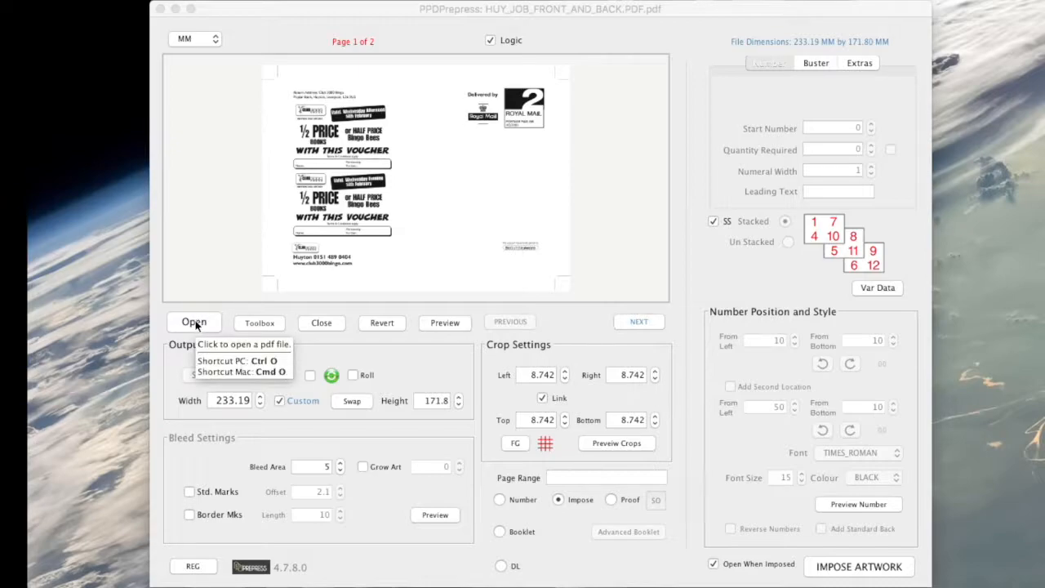
# - Open the imposed version of HUY_JOB_FRONT_AND_BACK and launch the Variable Data Module for it
pyautogui.click(195, 321)
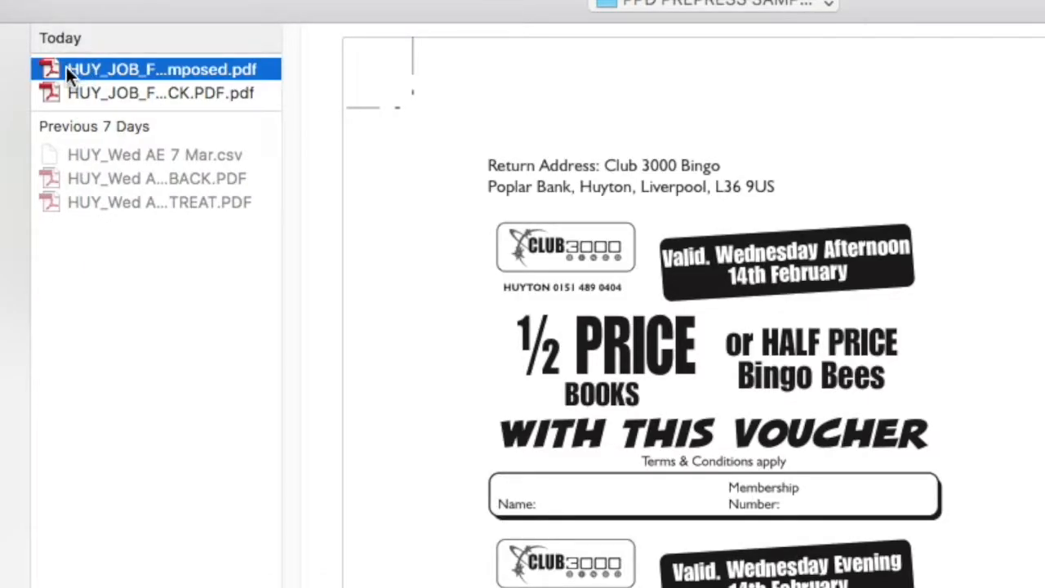
pyautogui.doubleClick(66, 67)
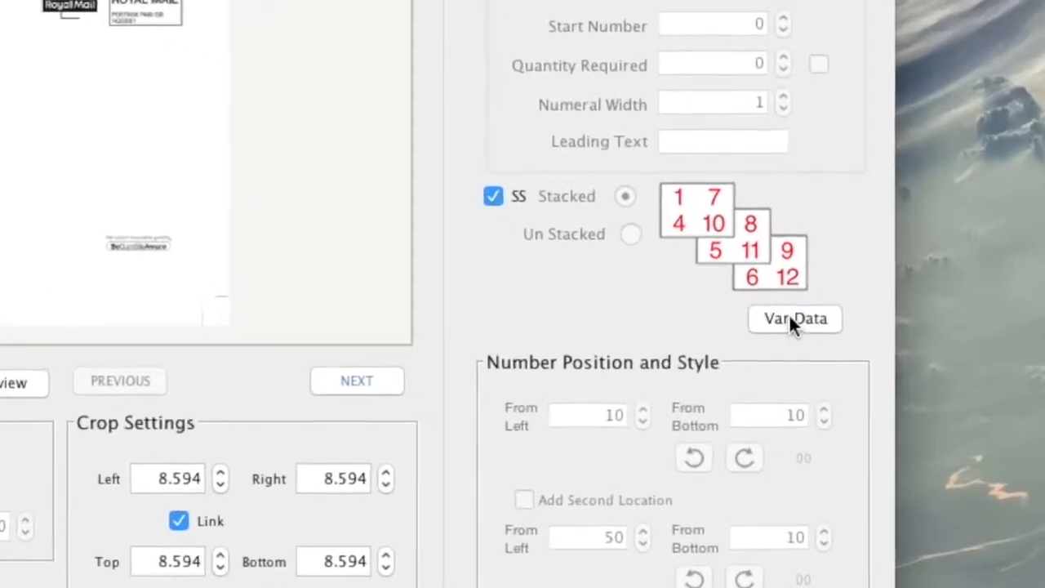
pyautogui.click(792, 319)
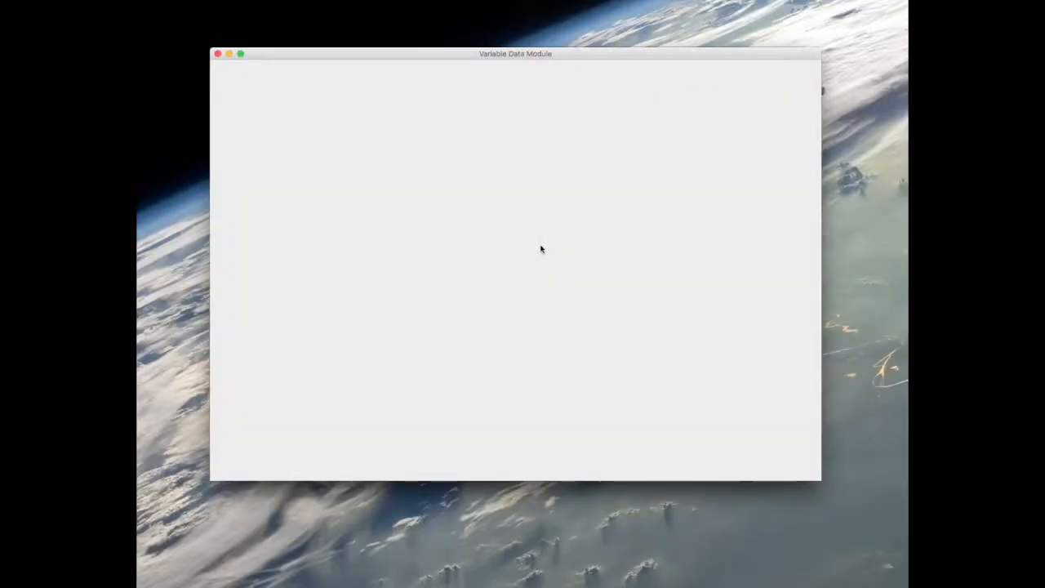
# - Zoom out the page layout, then enlarge and reposition the Variable Data Module window so the whole postcard page fits
pyautogui.moveTo(543, 58); pyautogui.dragTo(509, 70)
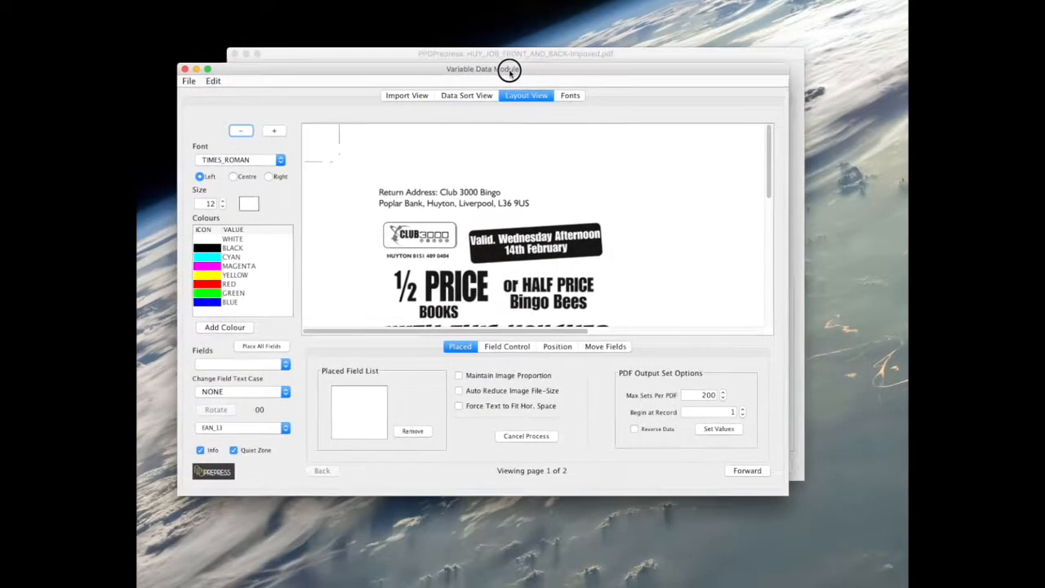
pyautogui.click(241, 130)
pyautogui.click(241, 131)
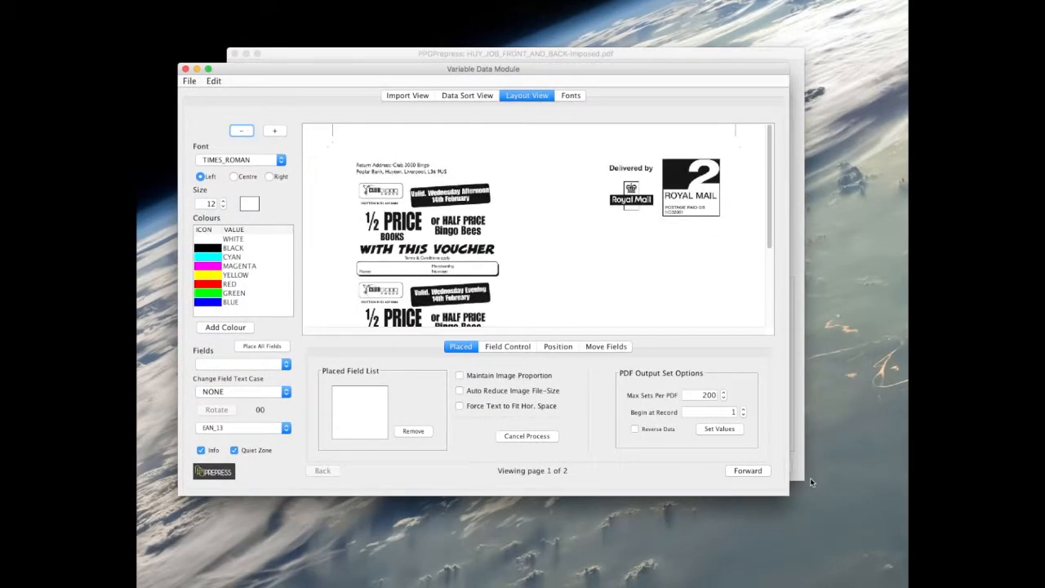
pyautogui.moveTo(784, 495); pyautogui.dragTo(895, 575)
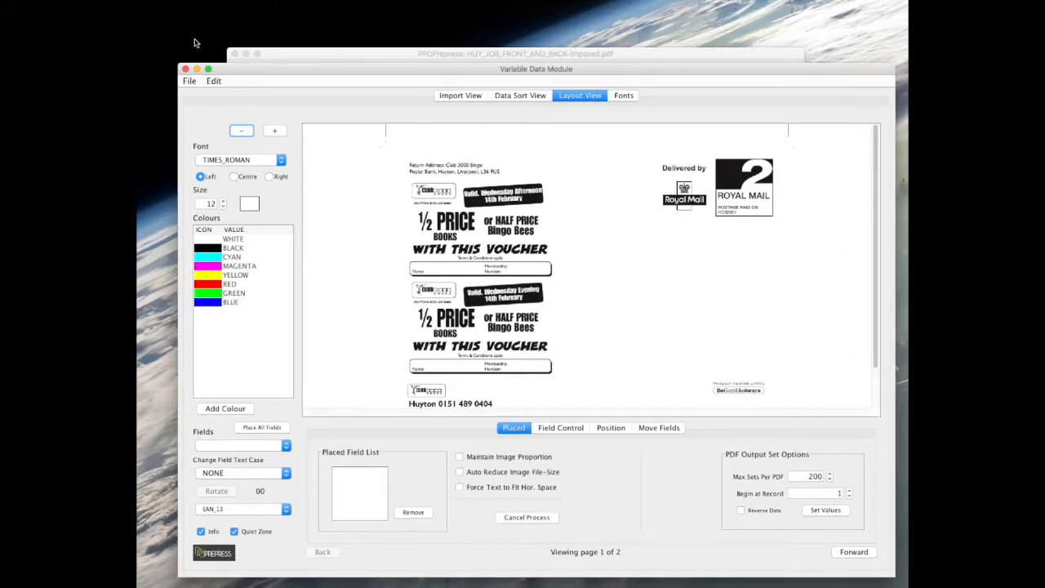
pyautogui.moveTo(157, 45); pyautogui.dragTo(138, 5)
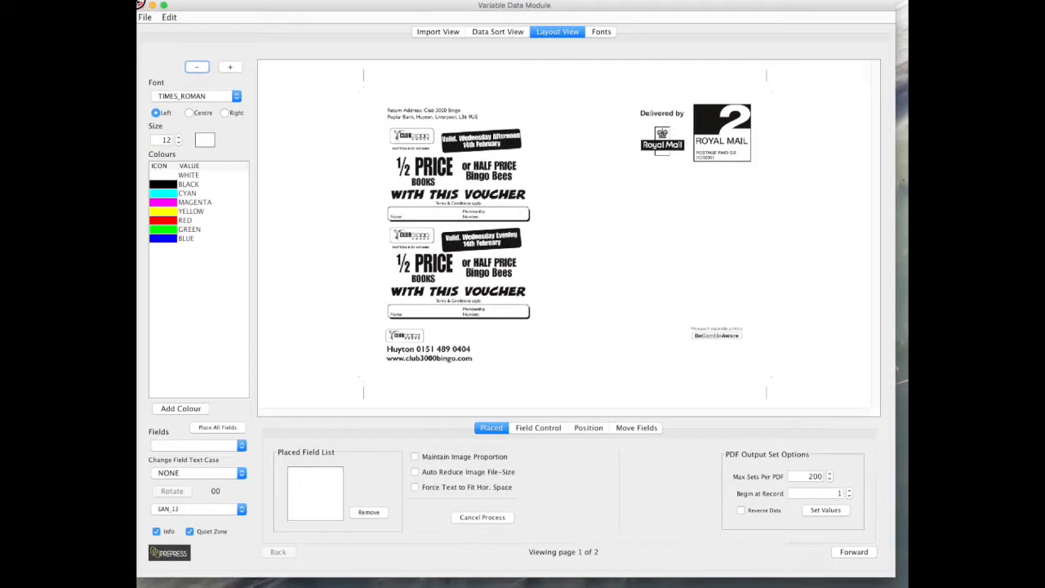
pyautogui.moveTo(177, 10); pyautogui.dragTo(199, 13)
# - Load the data file HUY_Wed AE 7 Mar.csv and split its columns using the COMMA separator
pyautogui.click(165, 19)
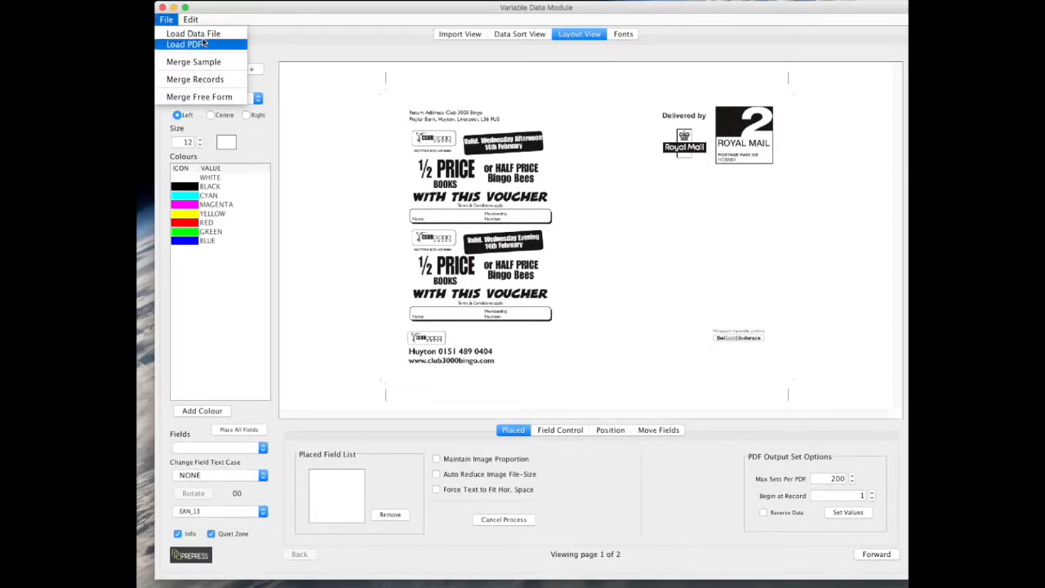
pyautogui.click(200, 35)
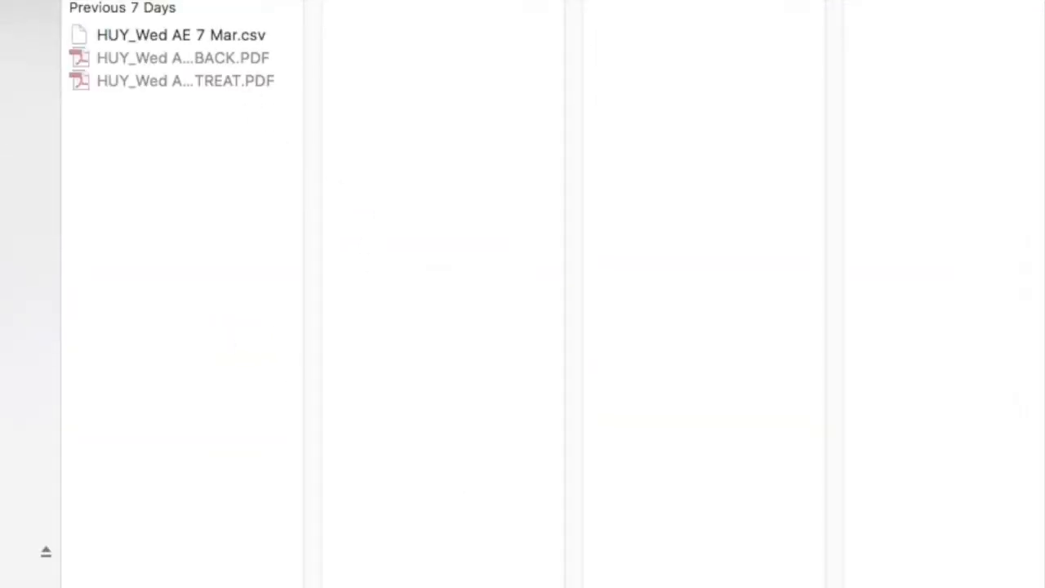
pyautogui.click(111, 178)
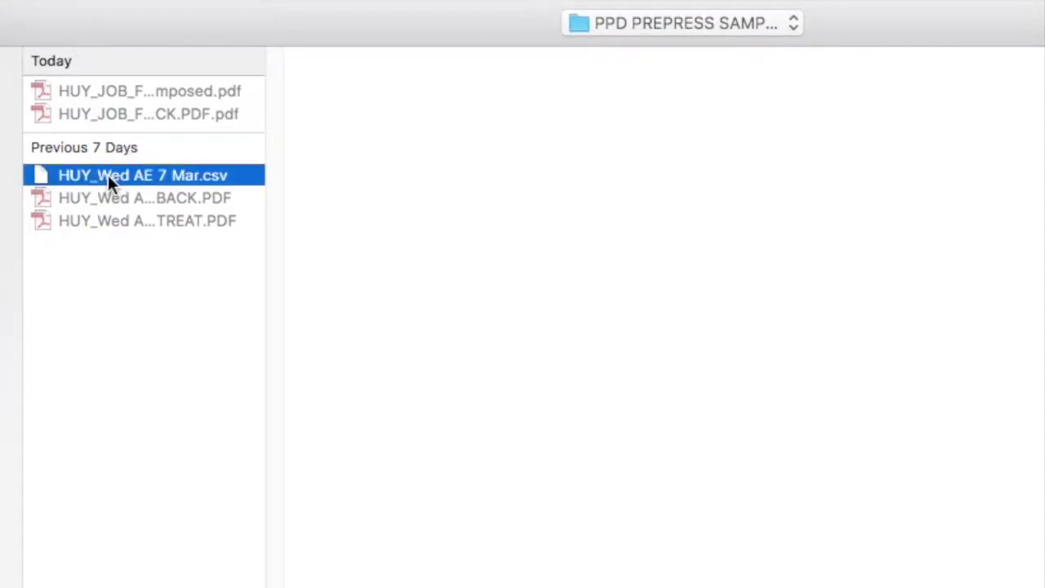
pyautogui.doubleClick(108, 175)
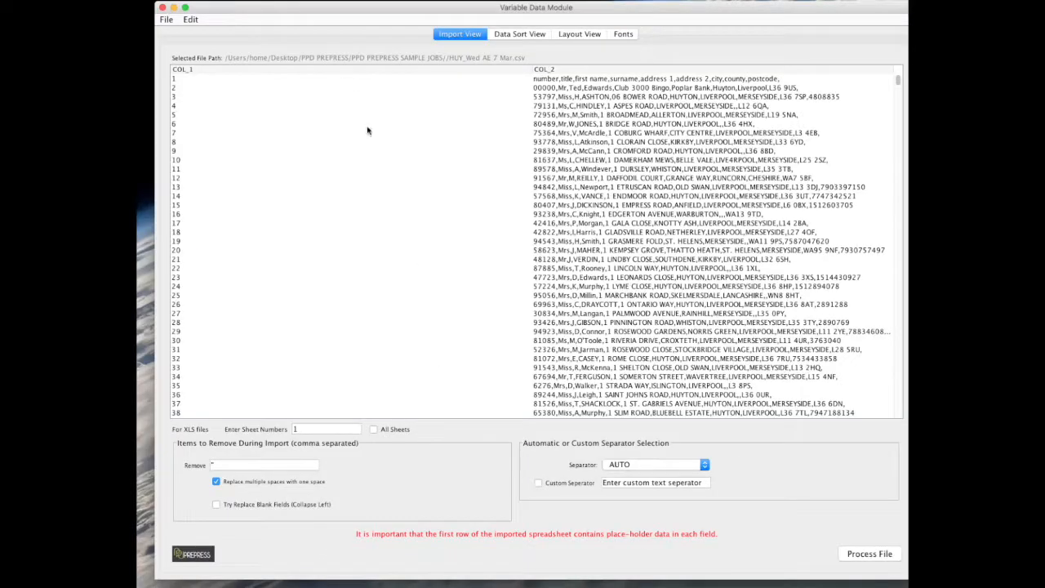
pyautogui.click(633, 468)
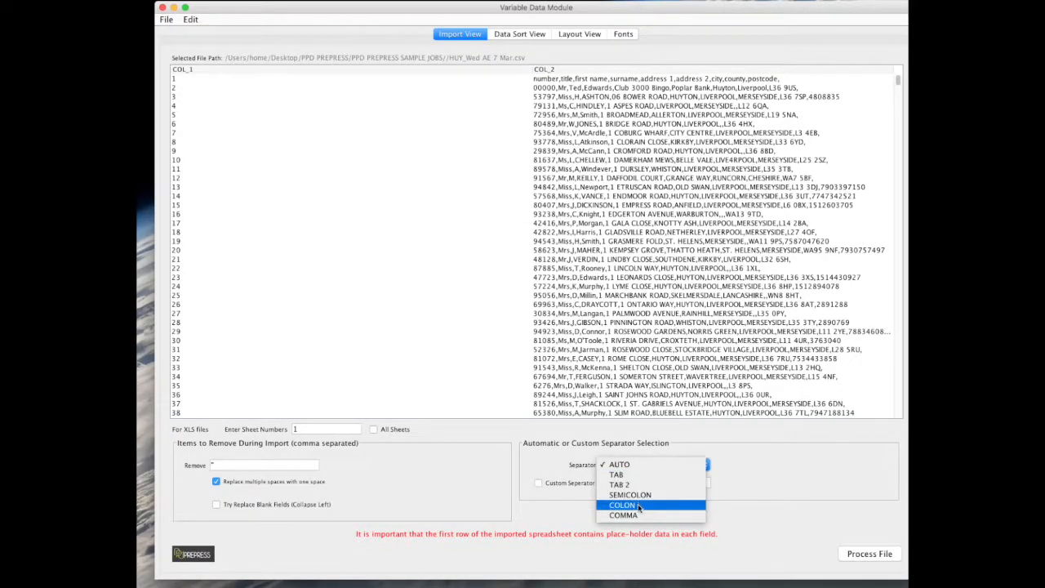
pyautogui.click(637, 515)
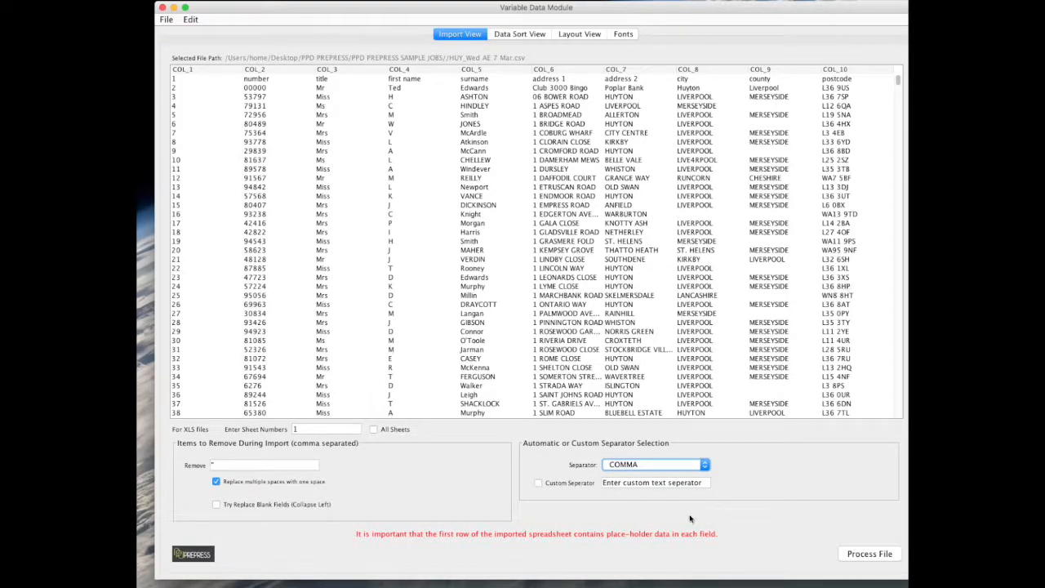
# - Compare the imported data with and without blank-field replacement (Collapse Left), and leave the option enabled
pyautogui.click(243, 505)
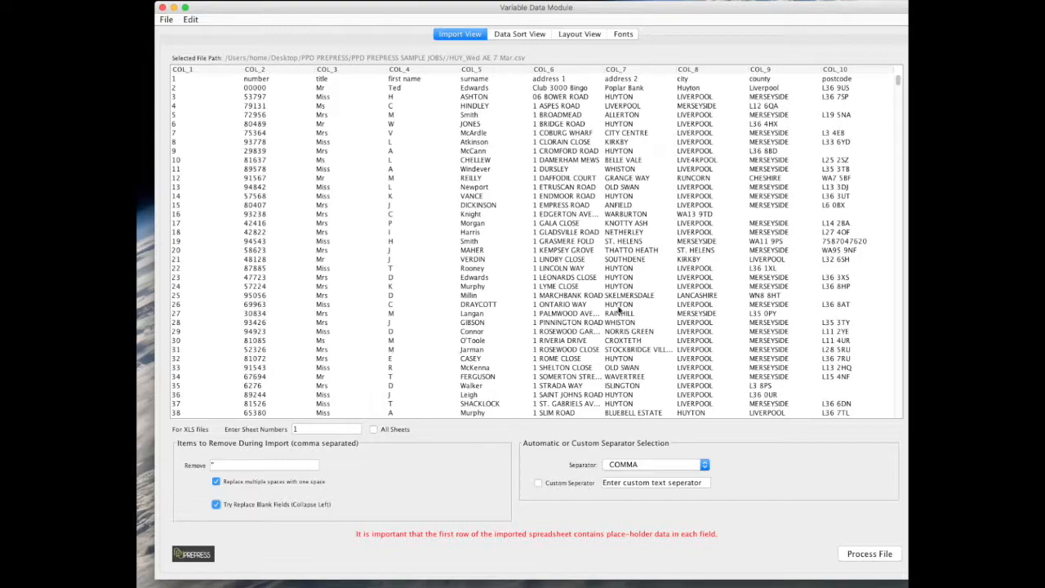
pyautogui.click(217, 506)
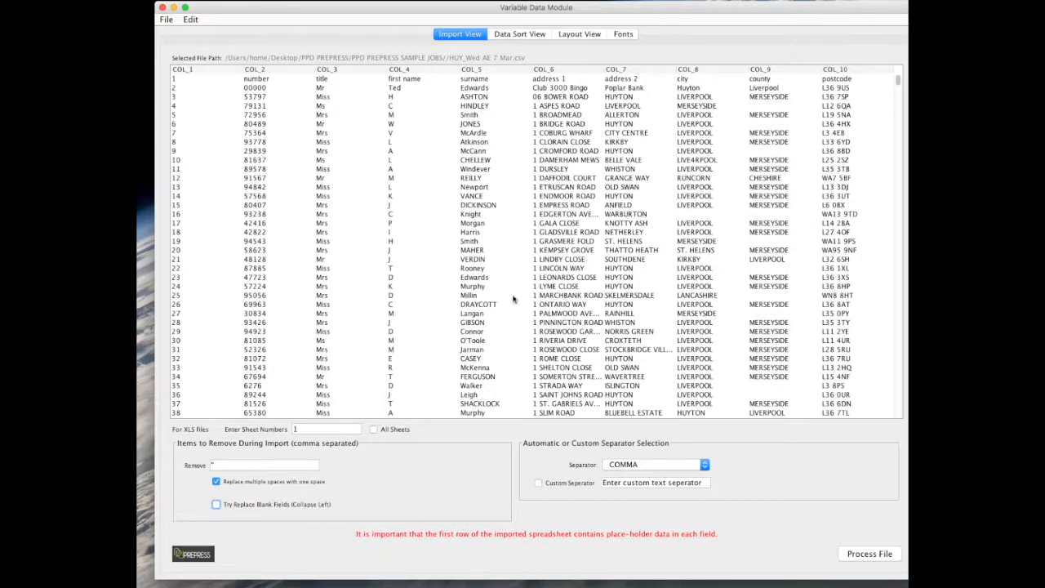
pyautogui.click(216, 504)
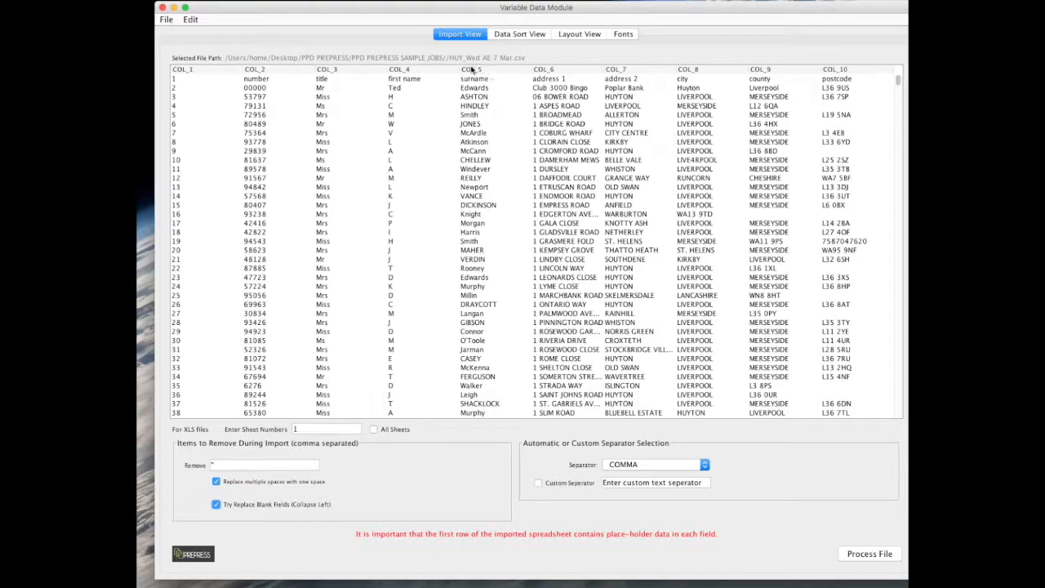
# - Add the title, first name and surname columns COL_3 to COL_5 to the data fields as a single field
pyautogui.click(517, 34)
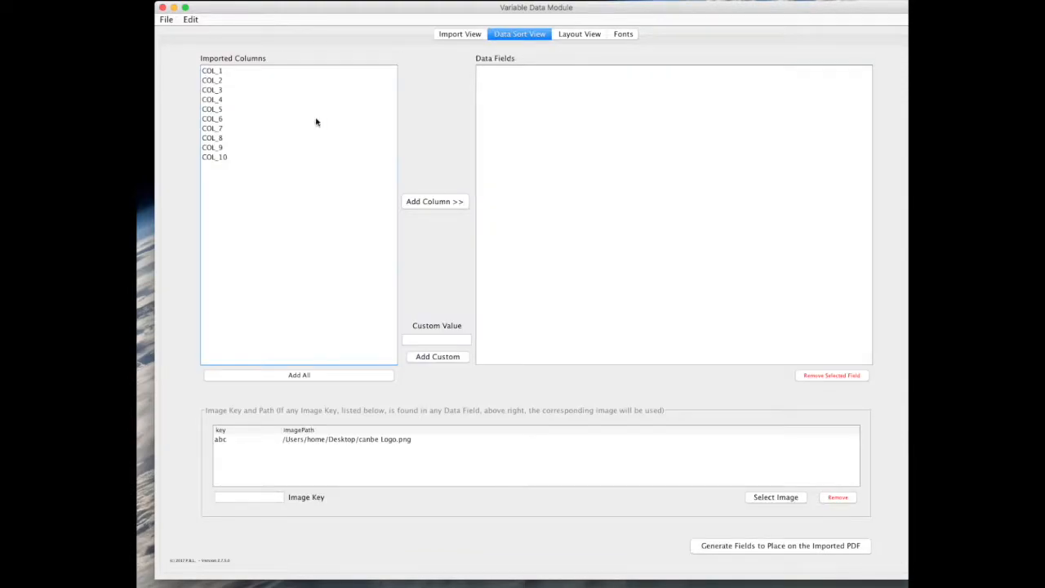
pyautogui.click(221, 92)
pyautogui.keyDown('shift'); pyautogui.click(216, 110); pyautogui.keyUp('shift')
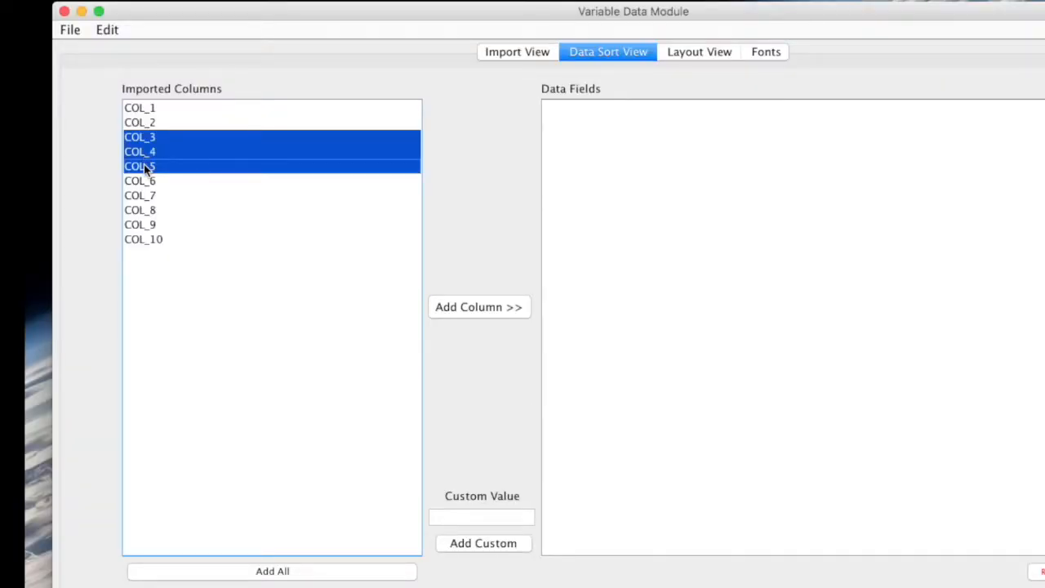
pyautogui.rightClick(145, 166)
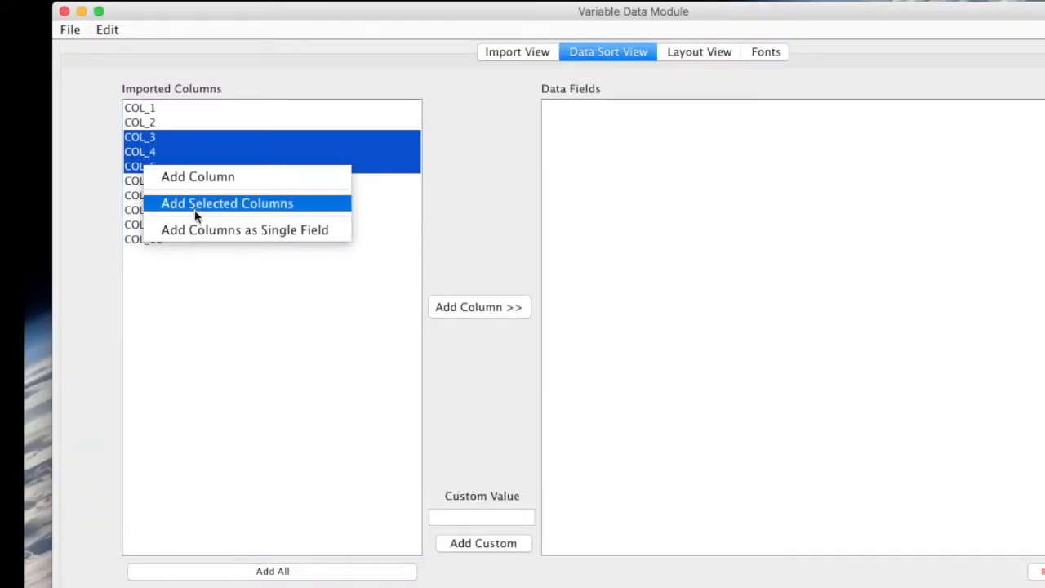
pyautogui.click(206, 232)
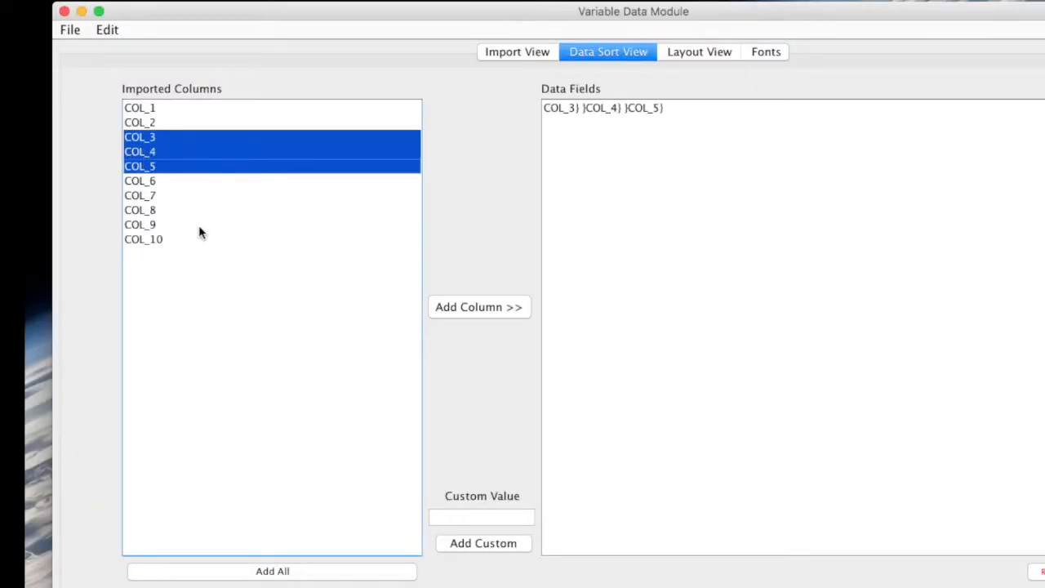
# - Duplicate the combined COL_3, COL_4 and COL_5 field three times to make four copies
pyautogui.rightClick(612, 107)
pyautogui.rightClick(613, 107)
pyautogui.click(641, 119)
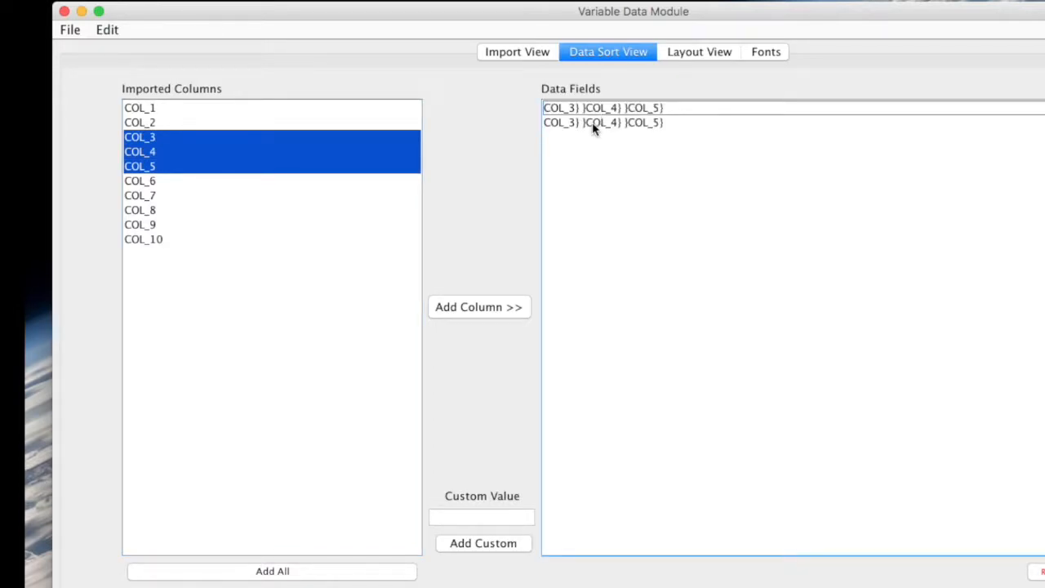
pyautogui.rightClick(593, 121)
pyautogui.click(604, 133)
pyautogui.rightClick(595, 129)
pyautogui.click(622, 138)
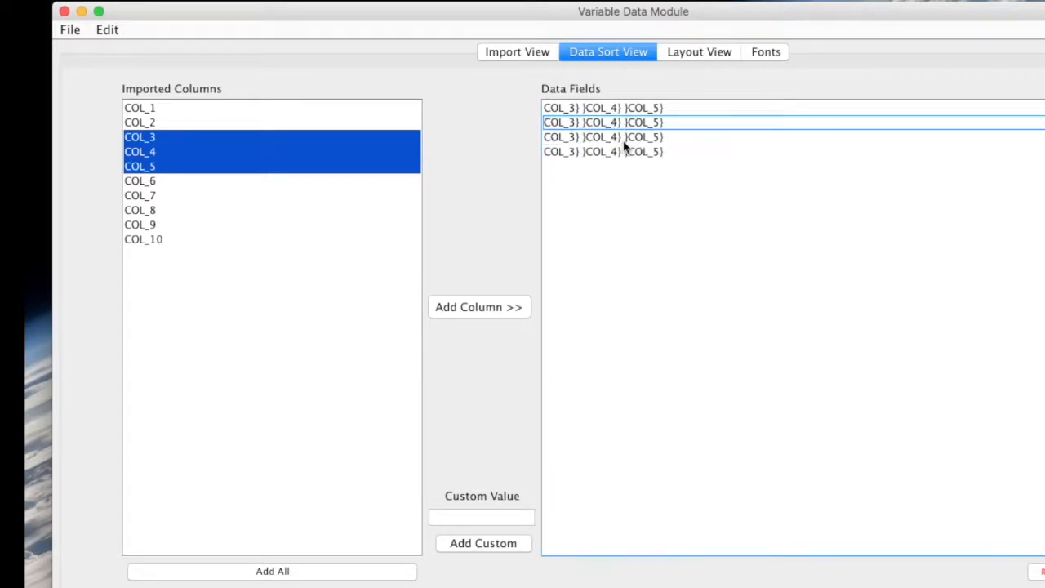
# - Check the number column in the imported data and add COL_2 as a data field
pyautogui.click(152, 122)
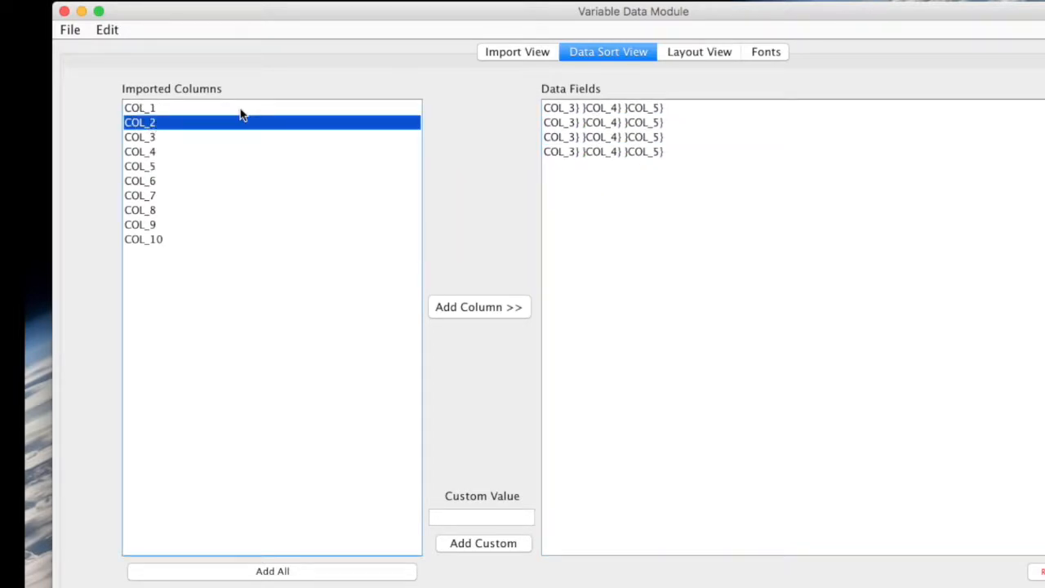
pyautogui.click(523, 52)
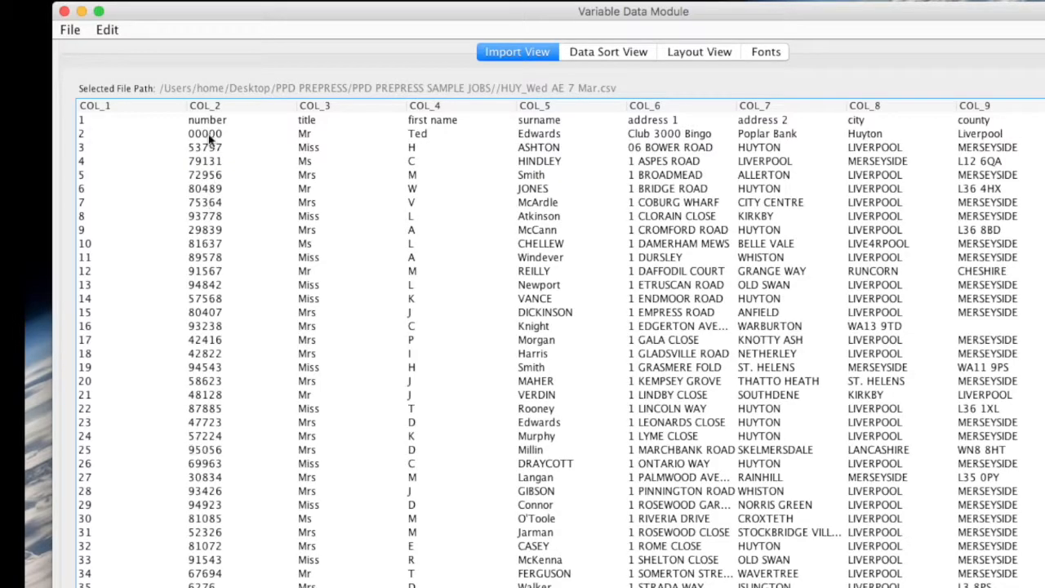
pyautogui.click(610, 52)
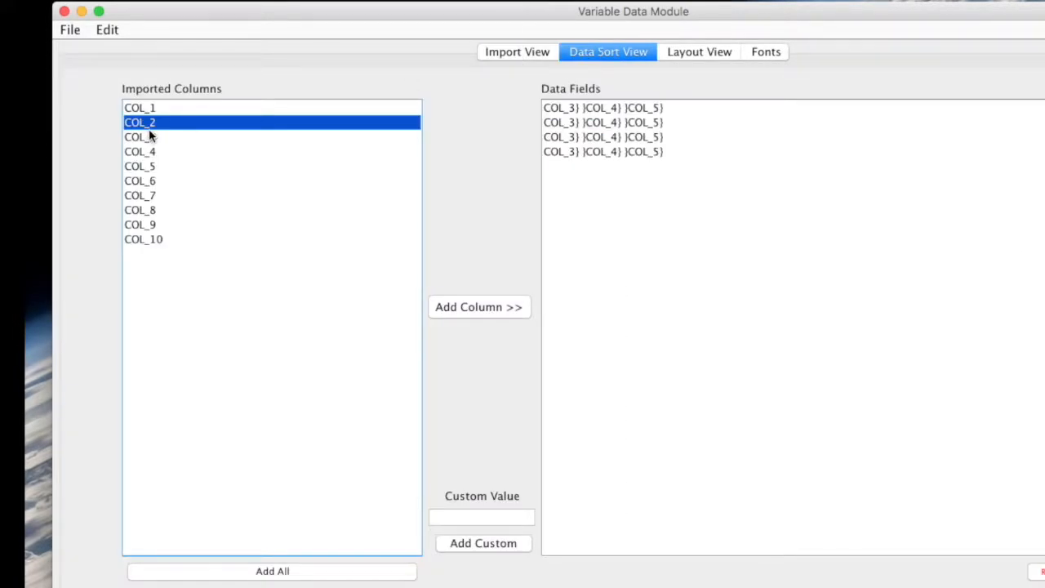
pyautogui.rightClick(152, 128)
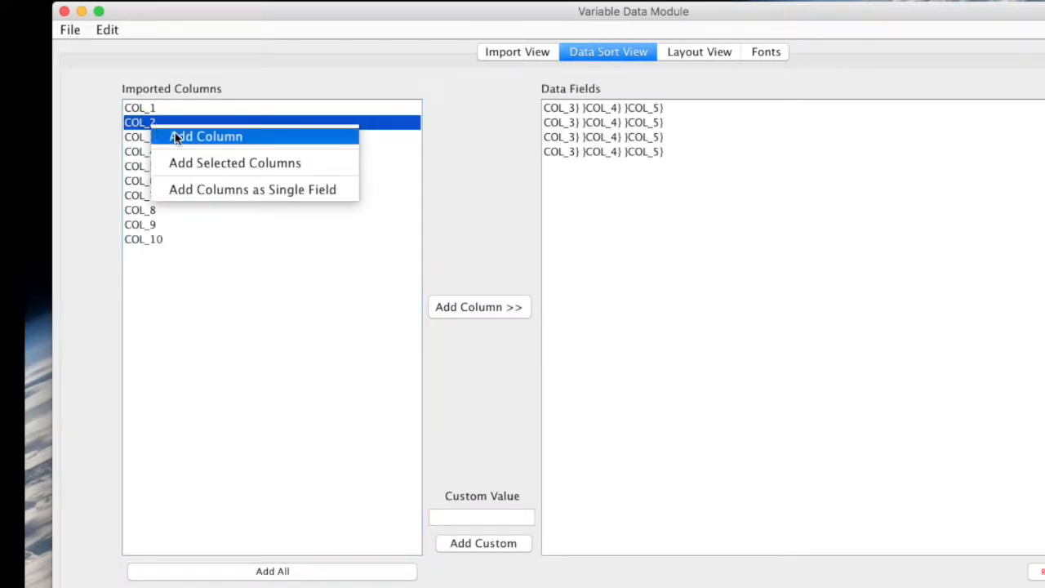
pyautogui.click(175, 132)
# - Add five more COL_2 data fields, making six in total
pyautogui.click(562, 166)
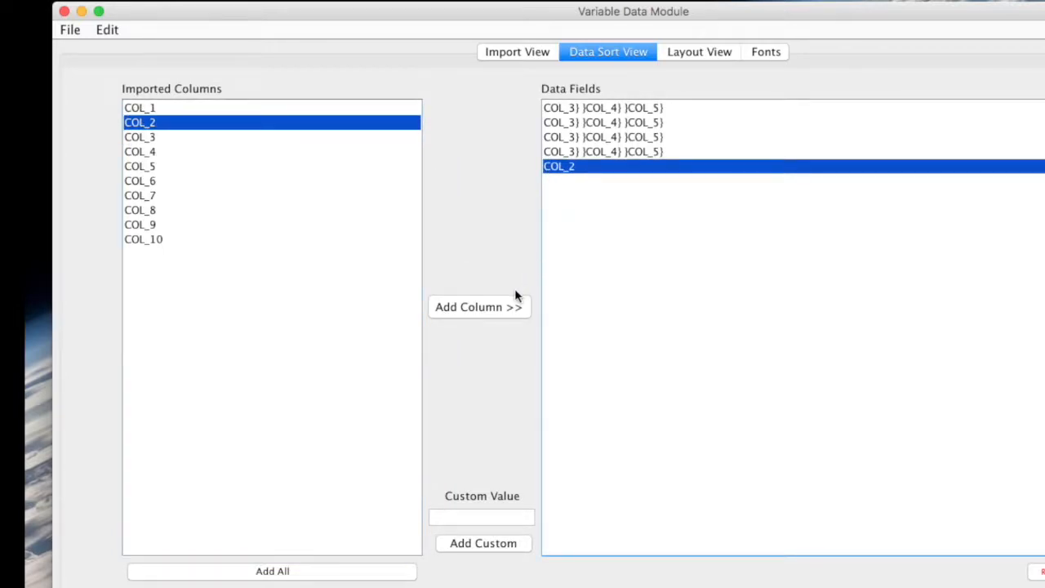
pyautogui.rightClick(567, 171)
pyautogui.click(581, 179)
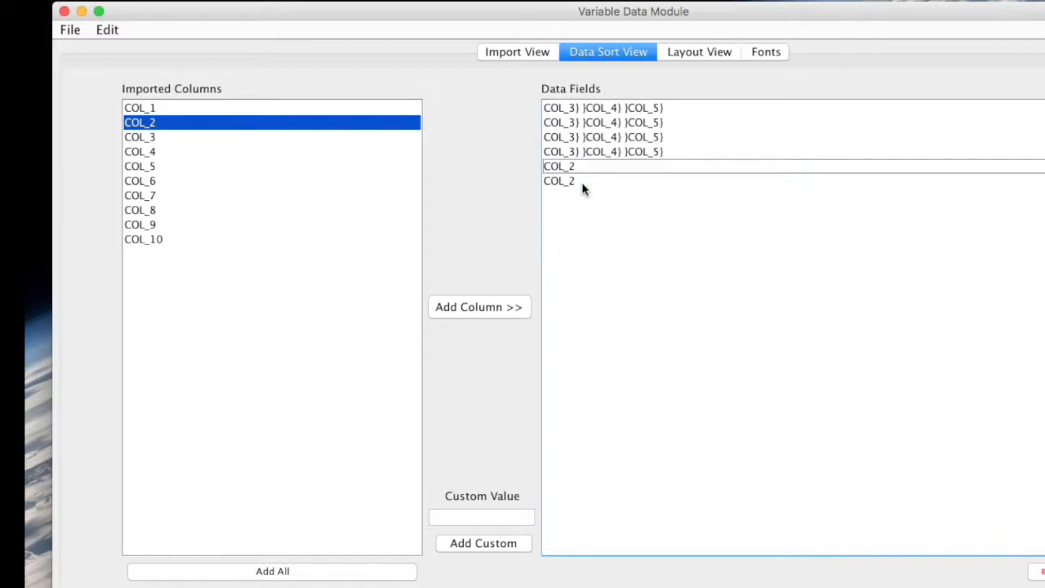
pyautogui.click(468, 307)
pyautogui.click(468, 308)
pyautogui.click(468, 308)
pyautogui.click(468, 308)
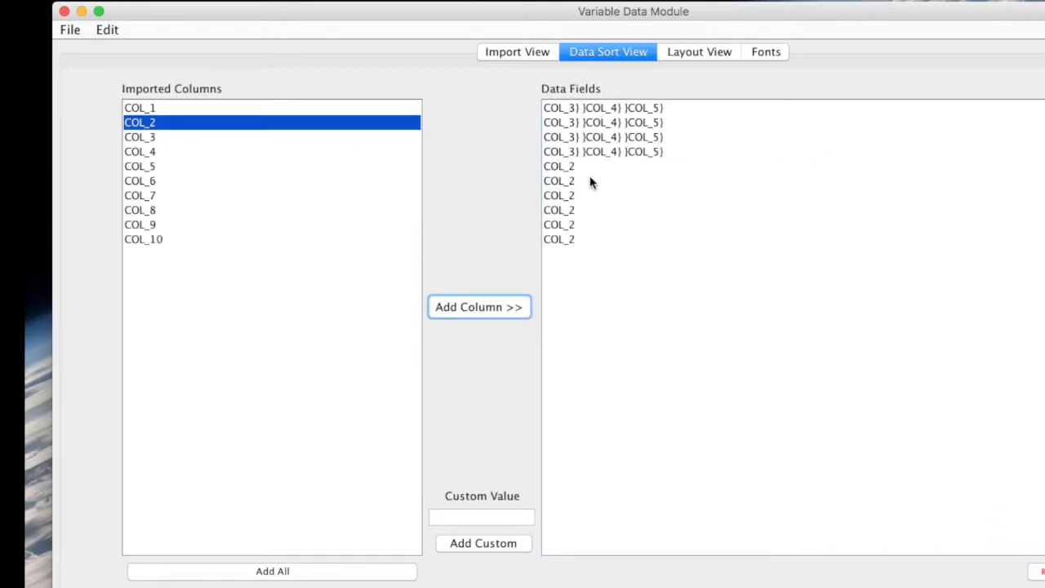
# - Check the address columns in the imported data and add COL_6 to COL_10 as separate data fields
pyautogui.click(523, 52)
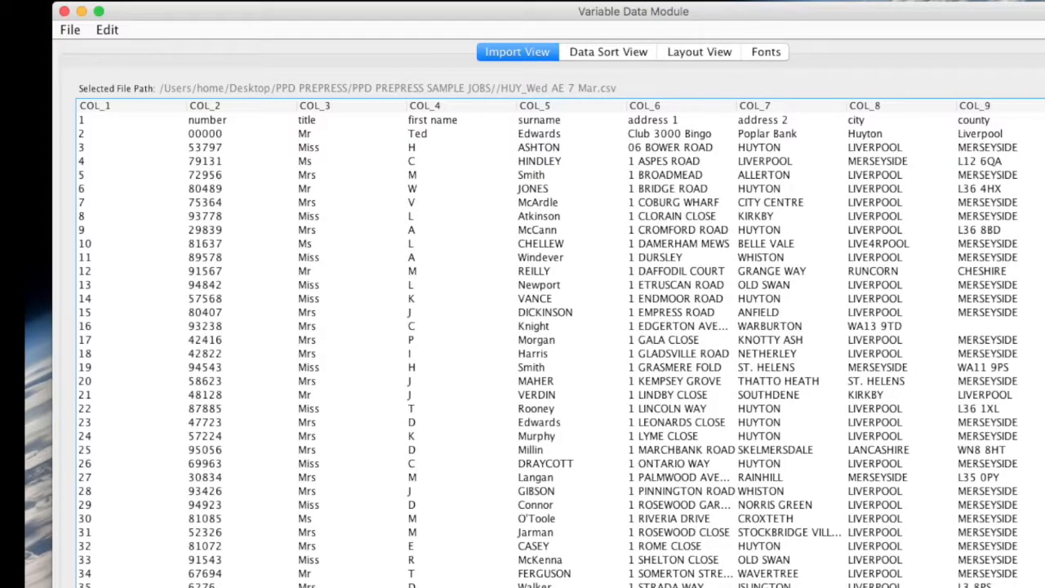
pyautogui.click(625, 52)
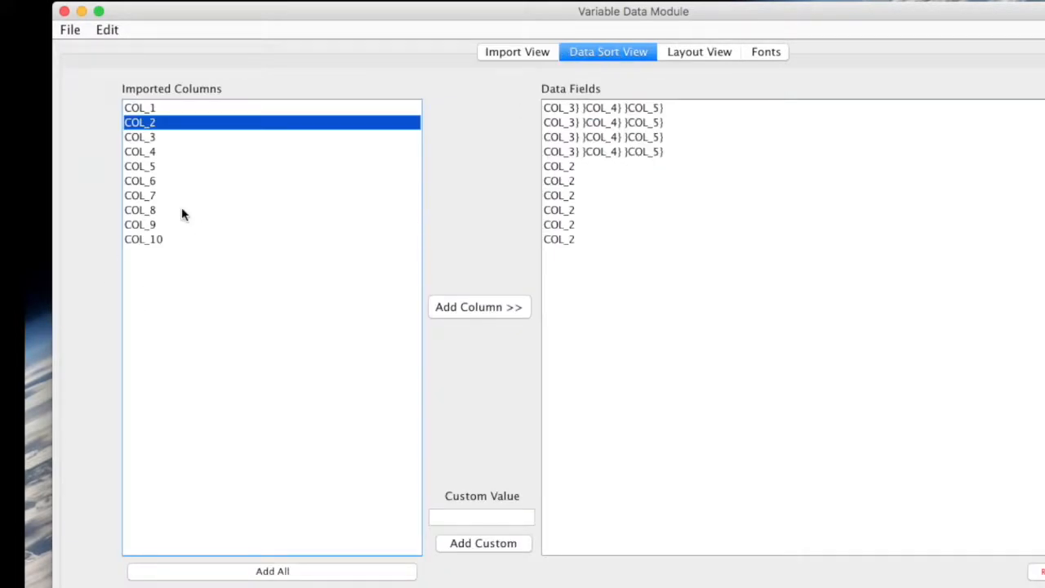
pyautogui.click(150, 181)
pyautogui.keyDown('shift'); pyautogui.click(149, 241); pyautogui.keyUp('shift')
pyautogui.rightClick(149, 241)
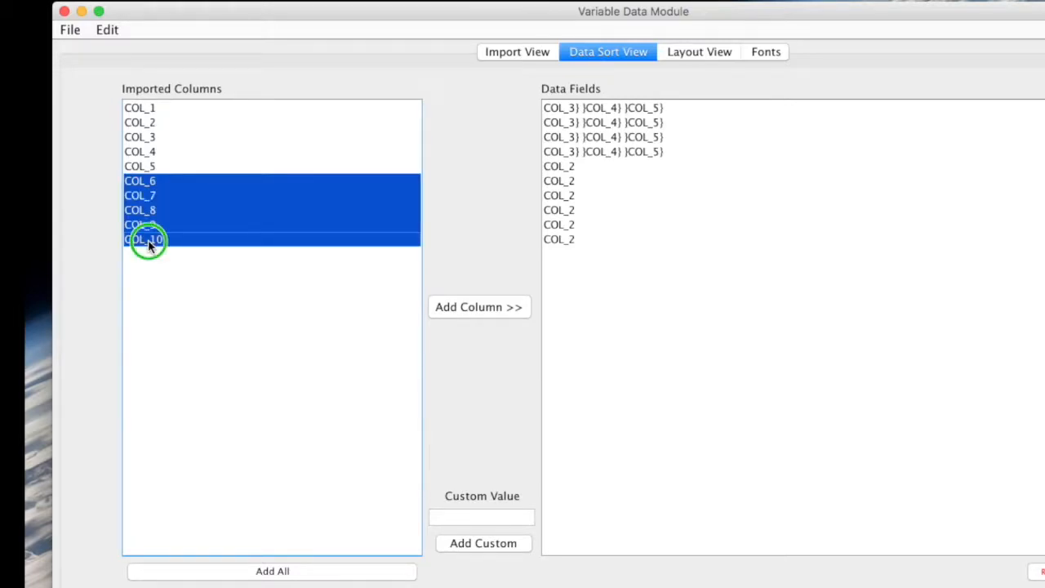
pyautogui.click(199, 280)
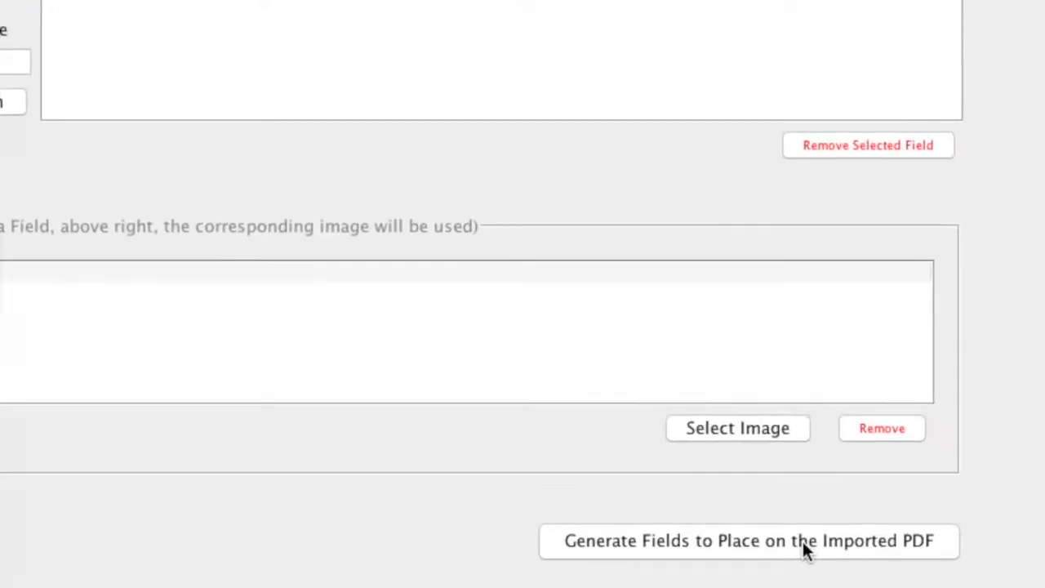
# - Generate and place all data fields on page 1, and move the first combined name field to the blank area below the Royal Mail marks
pyautogui.click(802, 543)
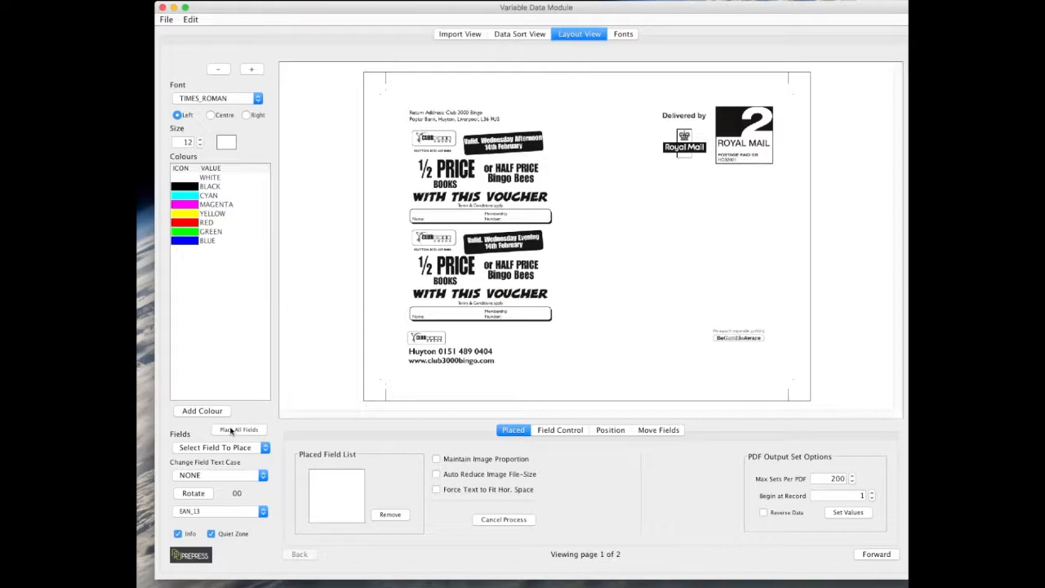
pyautogui.click(231, 430)
pyautogui.moveTo(403, 107); pyautogui.dragTo(609, 191)
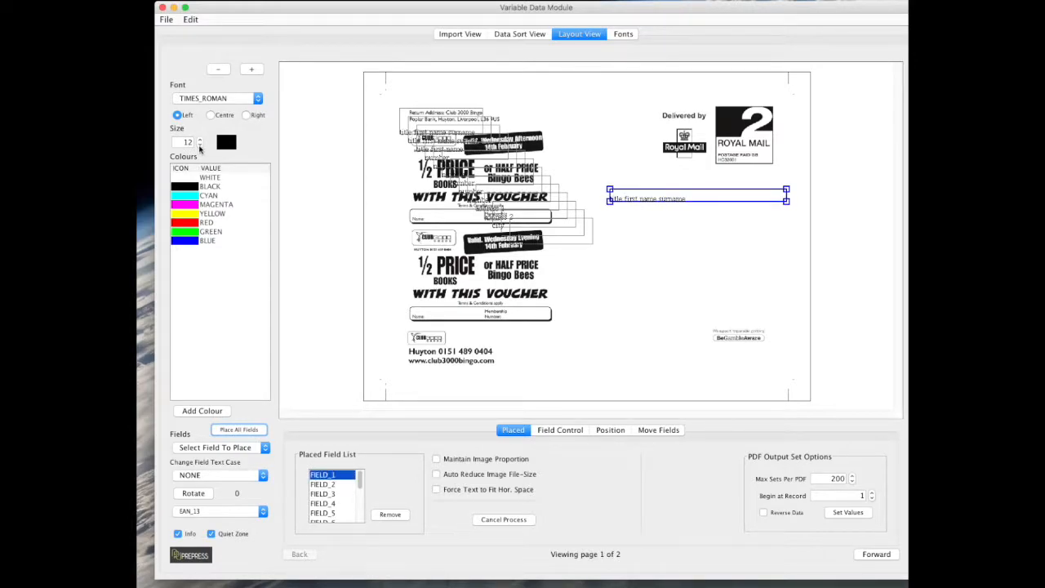
# - Set the first combined name field's text to Helvetica at size 11
pyautogui.click(253, 71)
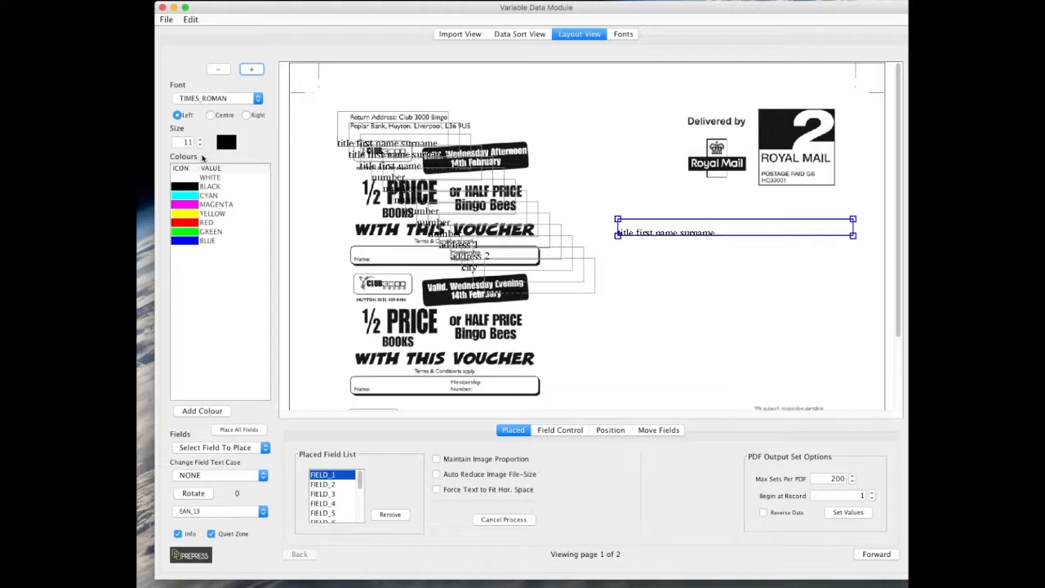
pyautogui.click(206, 99)
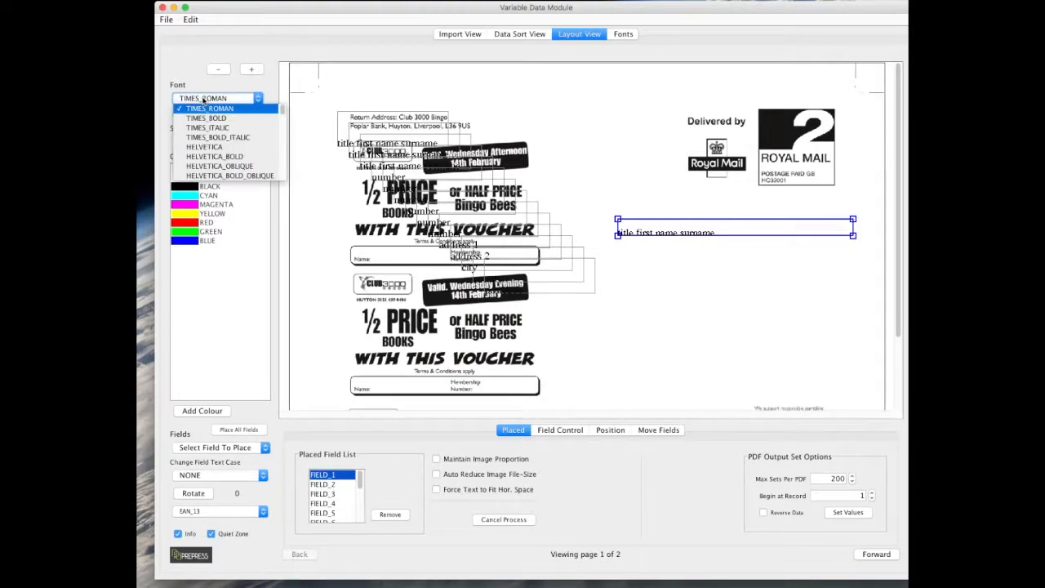
pyautogui.click(217, 150)
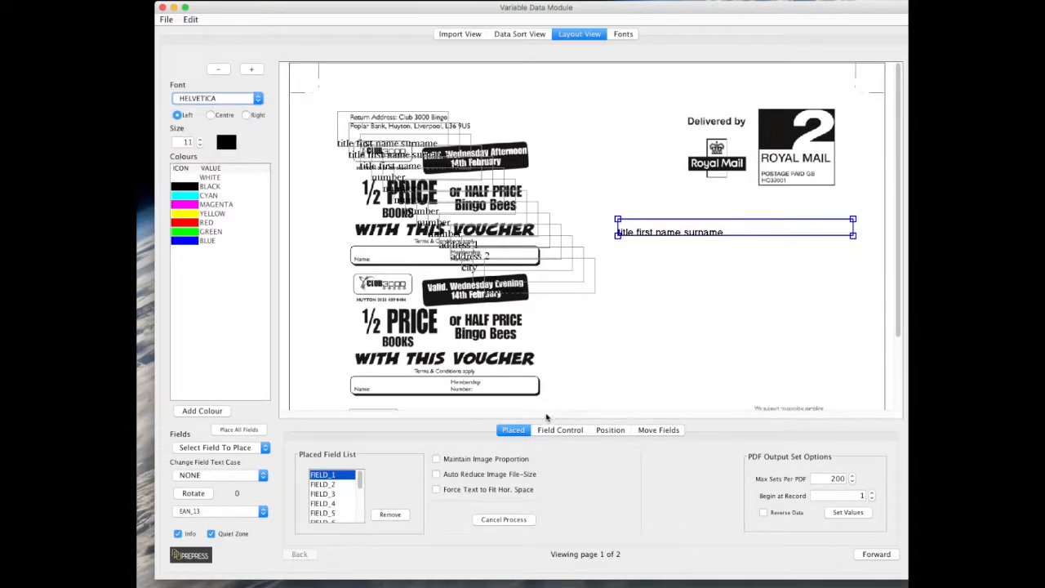
# - Align all fields to the left beneath the first name field with a text baseline distance of 10, starting just below the Royal Mail marks
pyautogui.click(560, 430)
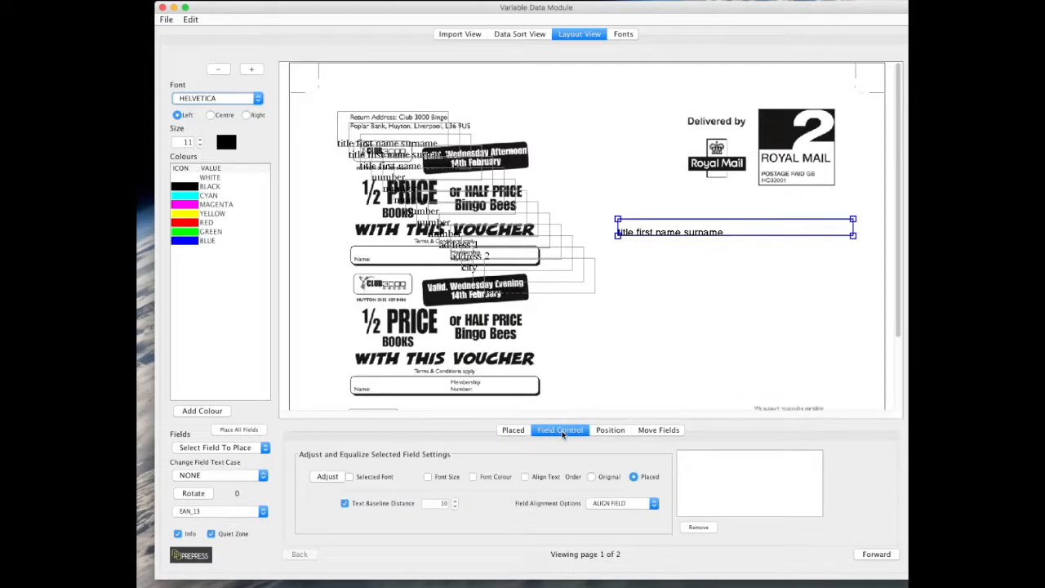
pyautogui.click(622, 503)
pyautogui.click(610, 511)
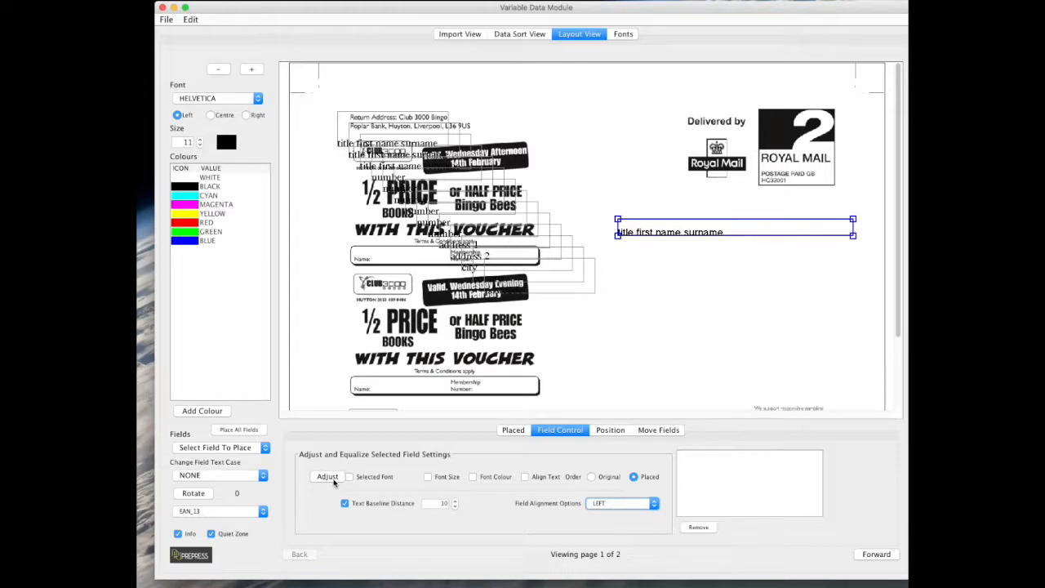
pyautogui.click(327, 477)
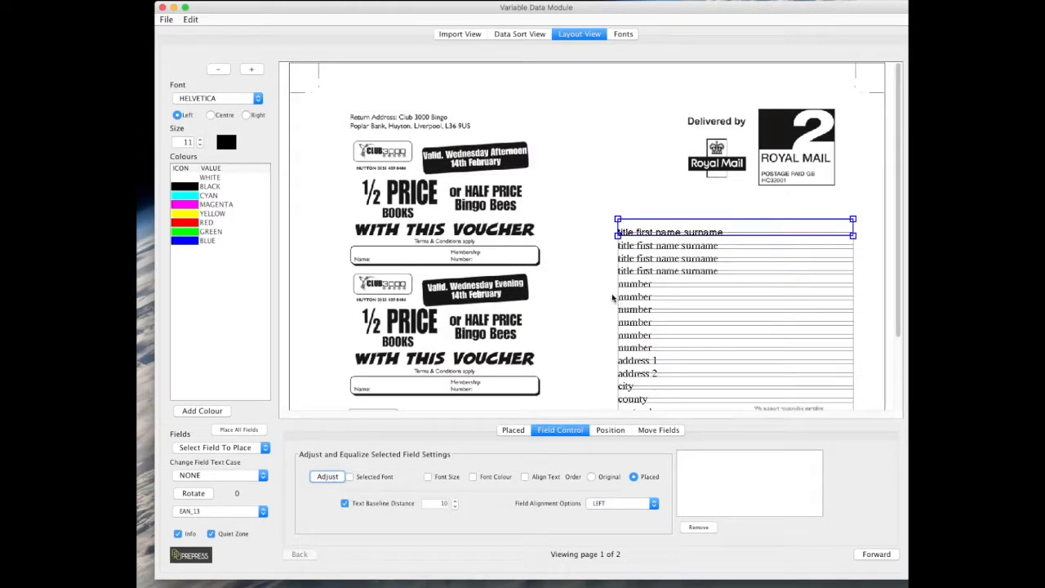
pyautogui.moveTo(657, 235); pyautogui.dragTo(646, 208)
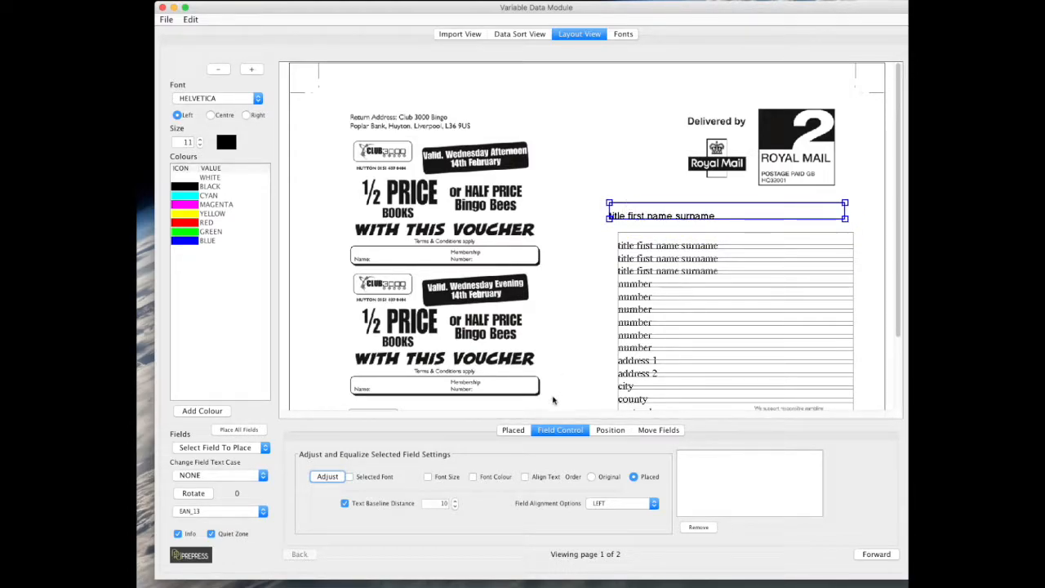
pyautogui.click(329, 477)
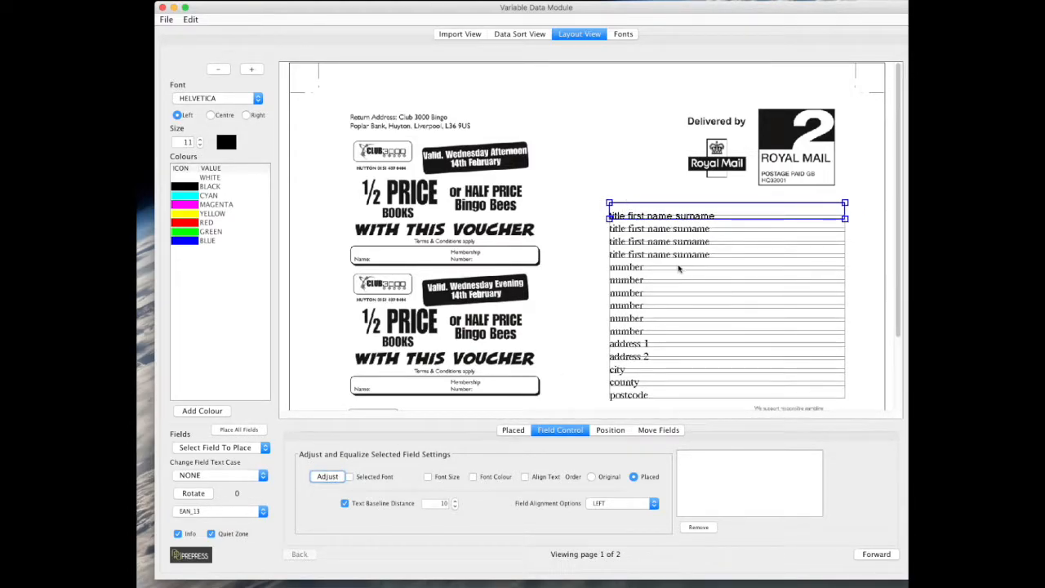
# - Move one name field into each voucher's Name box, then shrink and lock the lower voucher's field
pyautogui.click(620, 255)
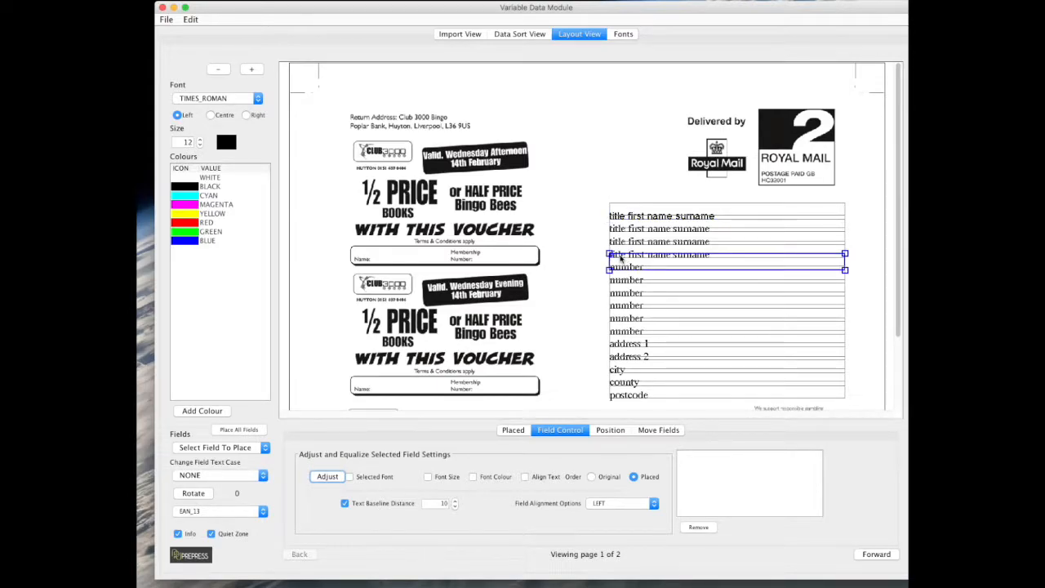
pyautogui.moveTo(628, 215); pyautogui.dragTo(422, 239)
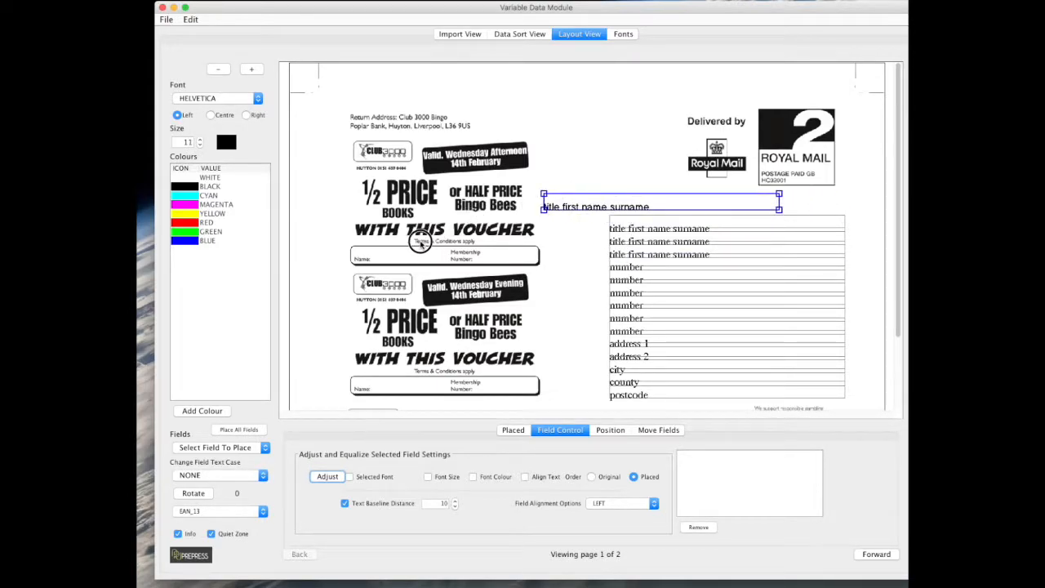
pyautogui.moveTo(588, 208); pyautogui.dragTo(419, 256)
pyautogui.moveTo(615, 247); pyautogui.dragTo(439, 390)
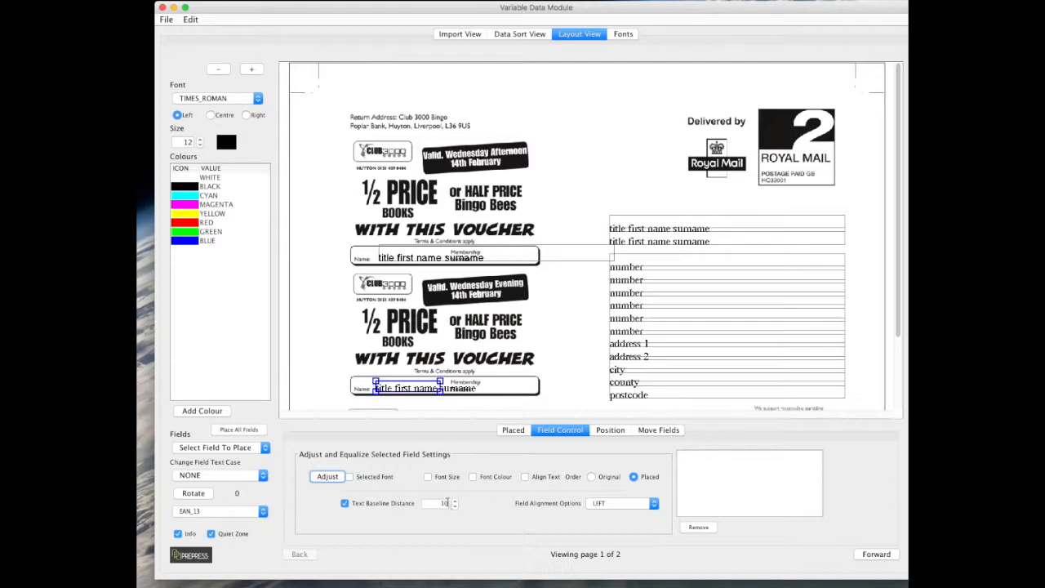
pyautogui.rightClick(401, 389)
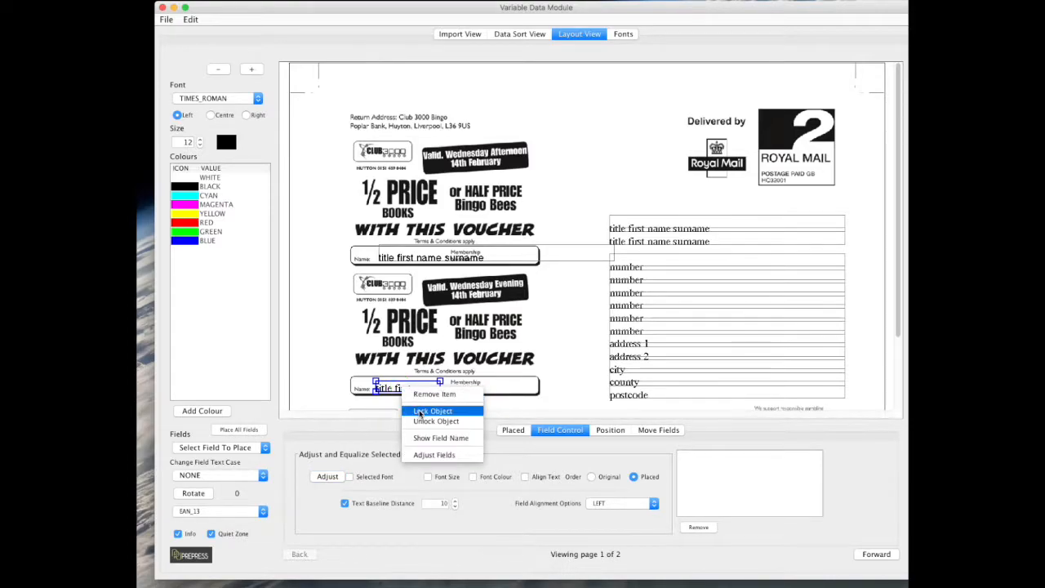
pyautogui.click(432, 411)
# - Shrink the upper voucher's name field to fit beside the Name label and lock it
pyautogui.moveTo(417, 258); pyautogui.dragTo(399, 260)
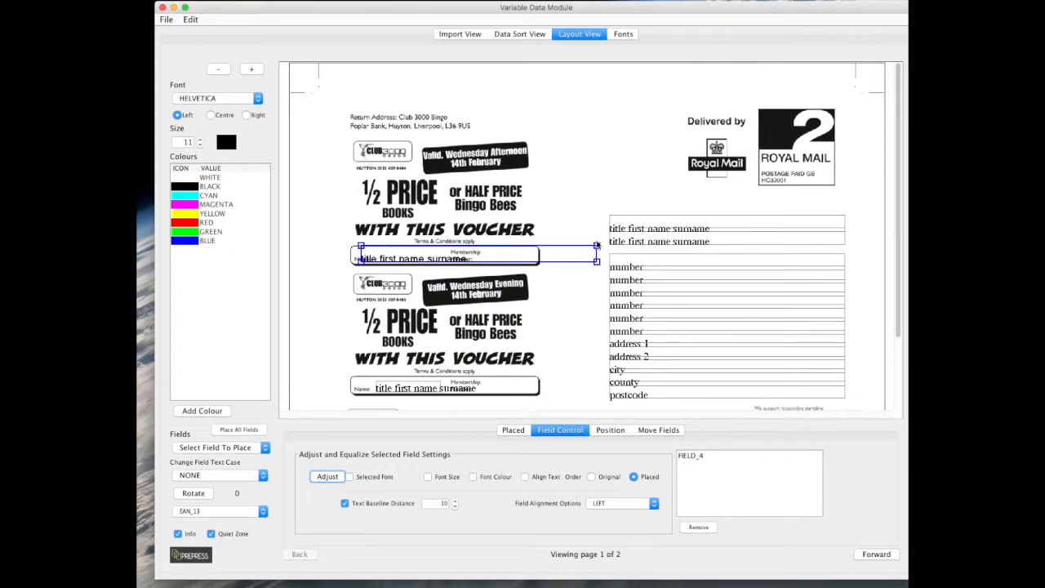
pyautogui.moveTo(596, 245); pyautogui.dragTo(446, 254)
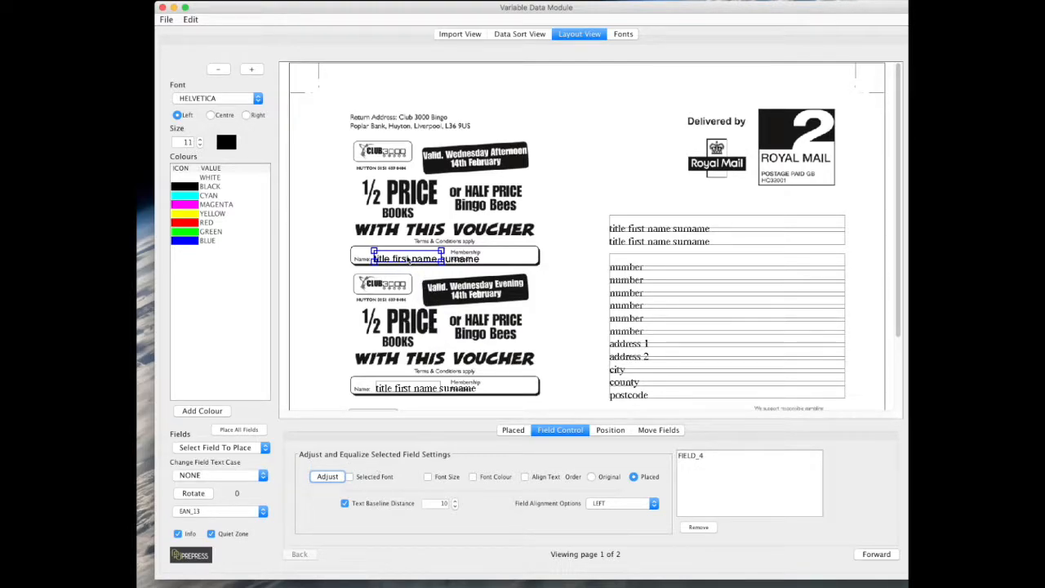
pyautogui.rightClick(408, 260)
pyautogui.click(432, 284)
# - Fit a number field into each of the two vouchers' Membership Number boxes and lock both fields
pyautogui.moveTo(645, 265); pyautogui.dragTo(512, 257)
pyautogui.moveTo(608, 279); pyautogui.dragTo(507, 389)
pyautogui.rightClick(507, 389)
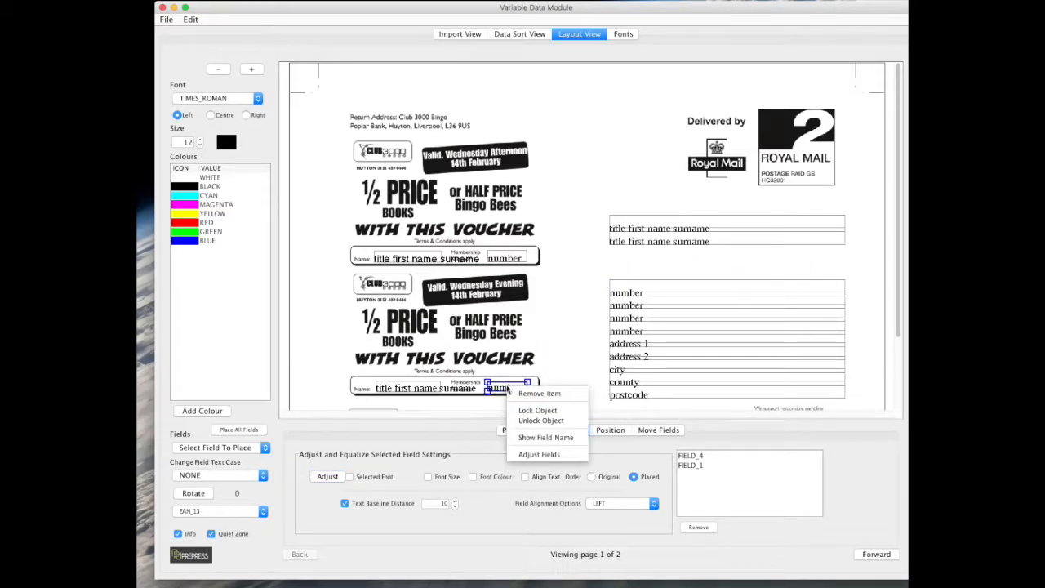
pyautogui.click(516, 430)
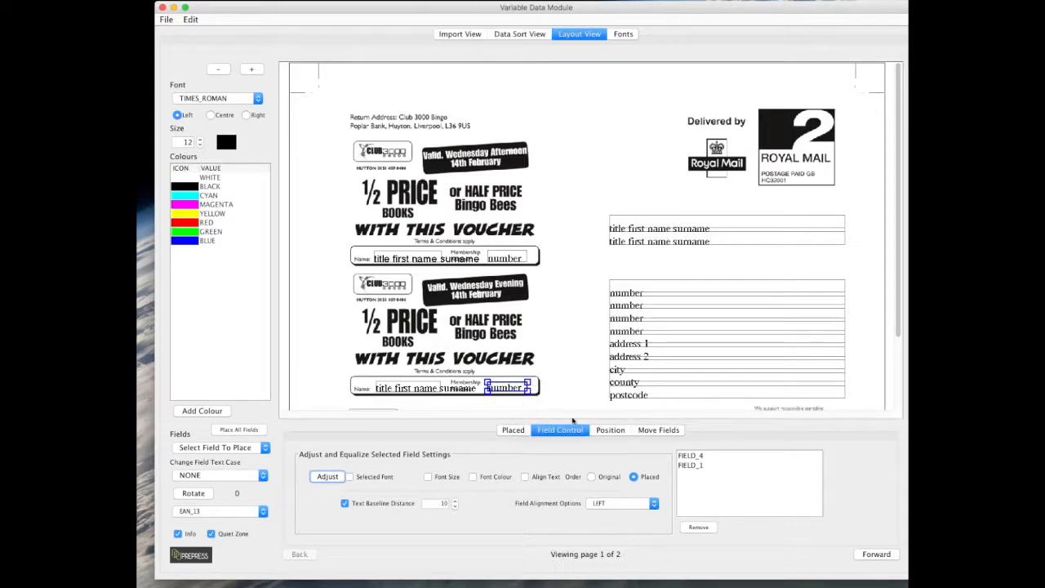
pyautogui.rightClick(507, 390)
pyautogui.click(534, 410)
pyautogui.click(503, 258)
pyautogui.rightClick(503, 258)
pyautogui.click(531, 281)
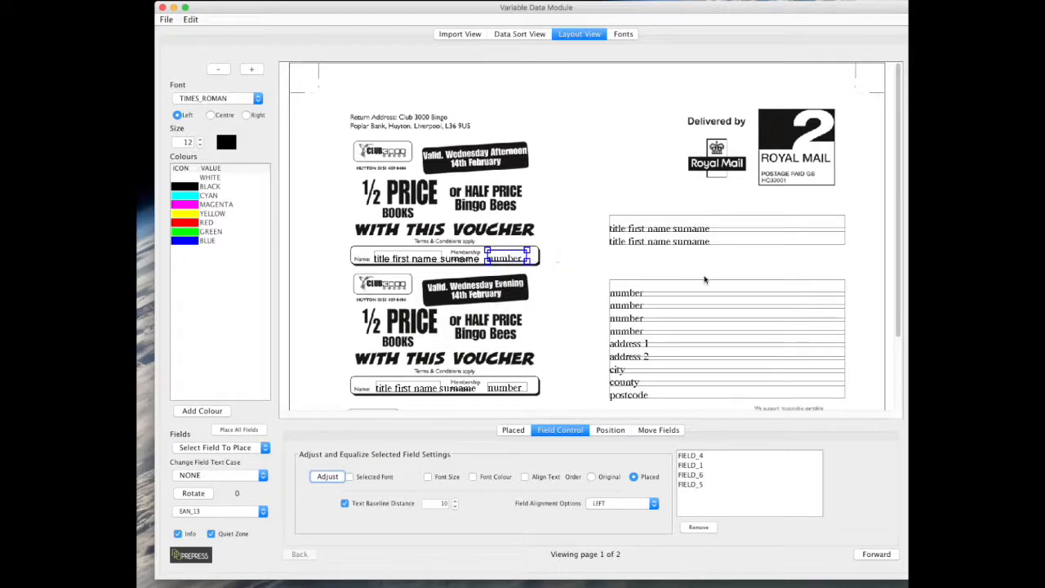
# - Place one number field in red above the return address, and remove the surplus name field and three spare number fields from the column
pyautogui.moveTo(662, 290); pyautogui.dragTo(399, 99)
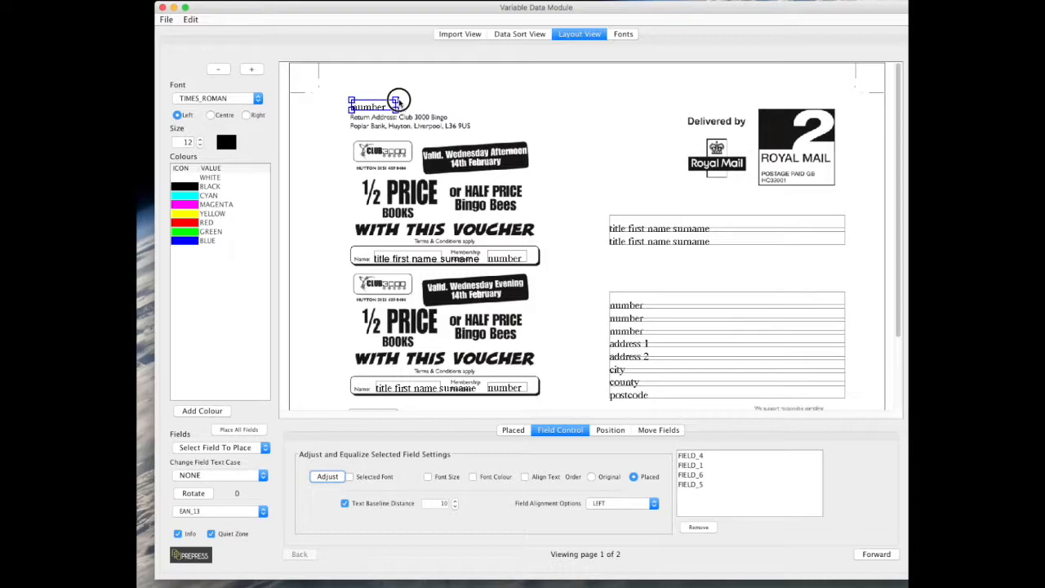
pyautogui.rightClick(643, 205)
pyautogui.click(658, 208)
pyautogui.moveTo(653, 236); pyautogui.dragTo(649, 222)
pyautogui.moveTo(640, 299); pyautogui.dragTo(637, 272)
pyautogui.rightClick(637, 275)
pyautogui.click(653, 279)
pyautogui.click(625, 315)
pyautogui.moveTo(629, 326); pyautogui.dragTo(689, 283)
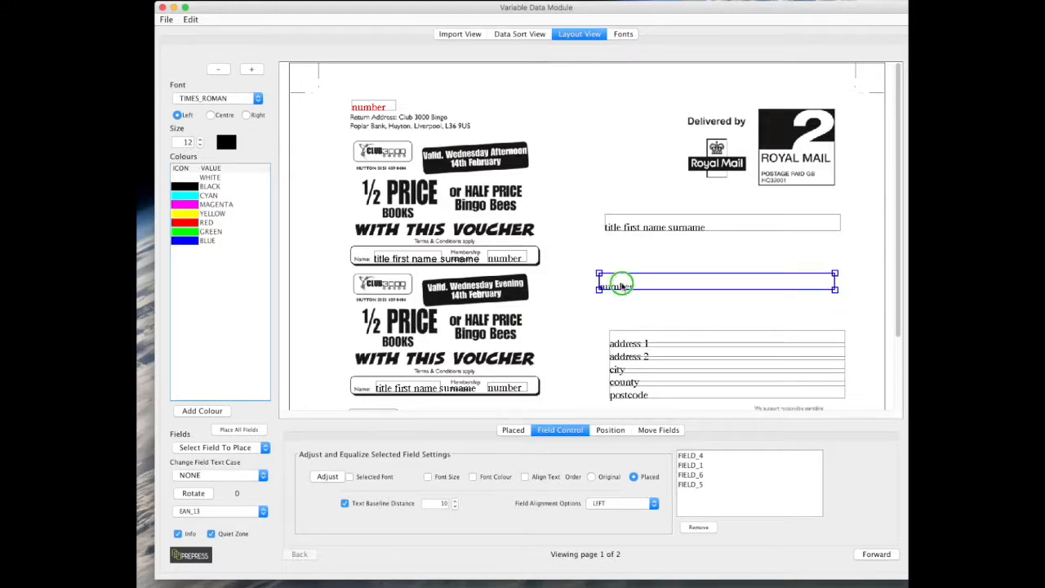
pyautogui.rightClick(635, 292)
pyautogui.click(637, 292)
# - Set the address block's name field to Helvetica and apply its font, size and colour to the unlocked fields aligned beneath it
pyautogui.click(648, 225)
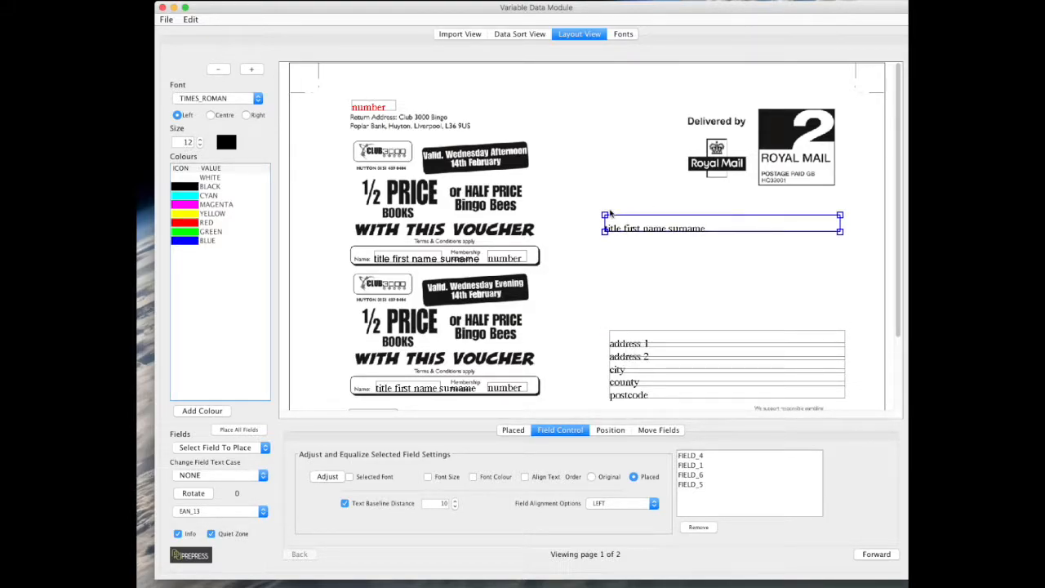
pyautogui.click(217, 98)
pyautogui.click(217, 147)
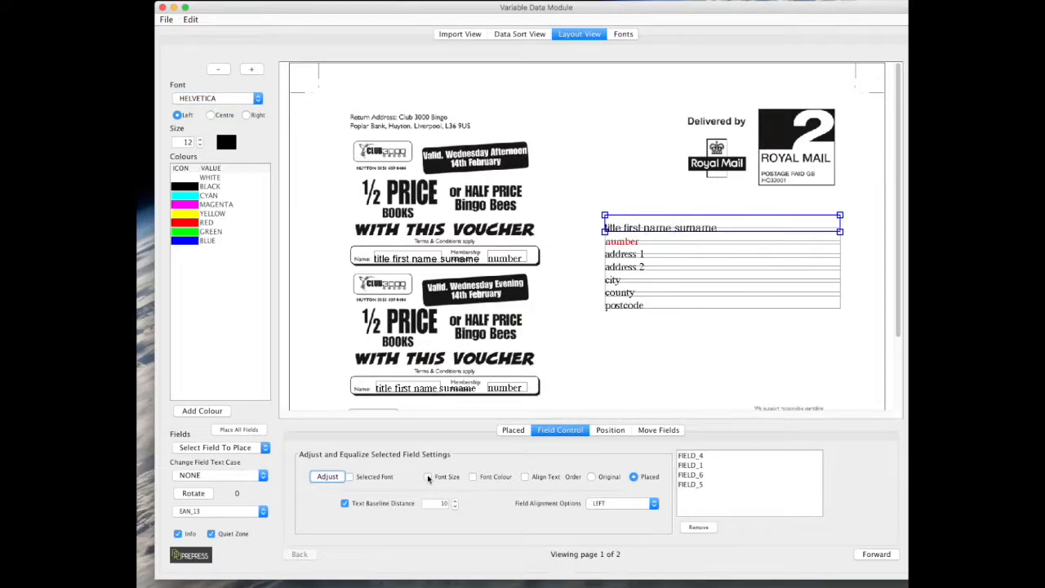
pyautogui.click(349, 476)
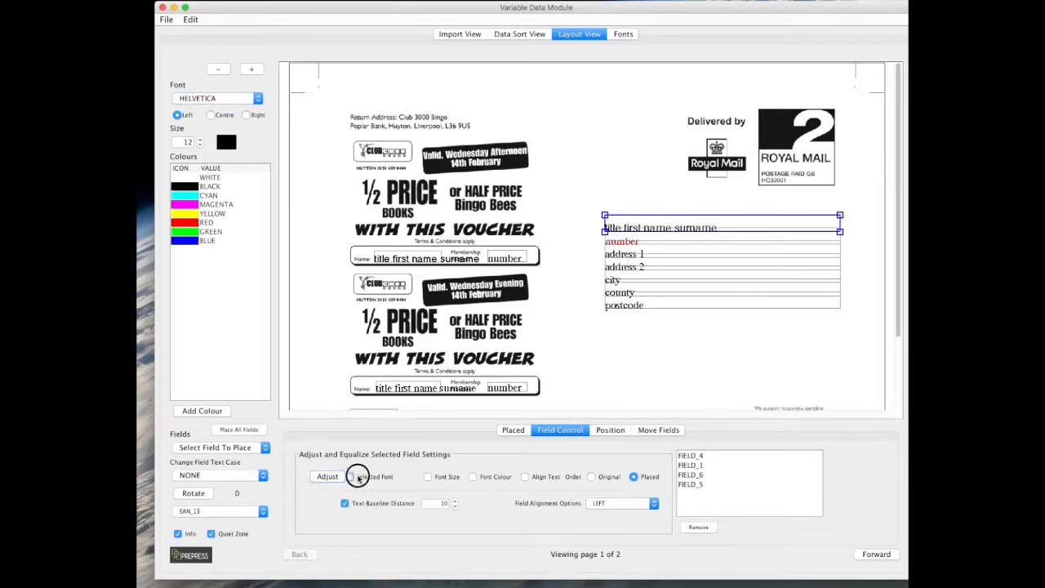
pyautogui.click(428, 476)
pyautogui.click(474, 477)
pyautogui.click(328, 476)
# - Move the number field below the address block, lock it, and realign the address fields under the name field
pyautogui.click(616, 242)
pyautogui.moveTo(616, 242); pyautogui.dragTo(630, 366)
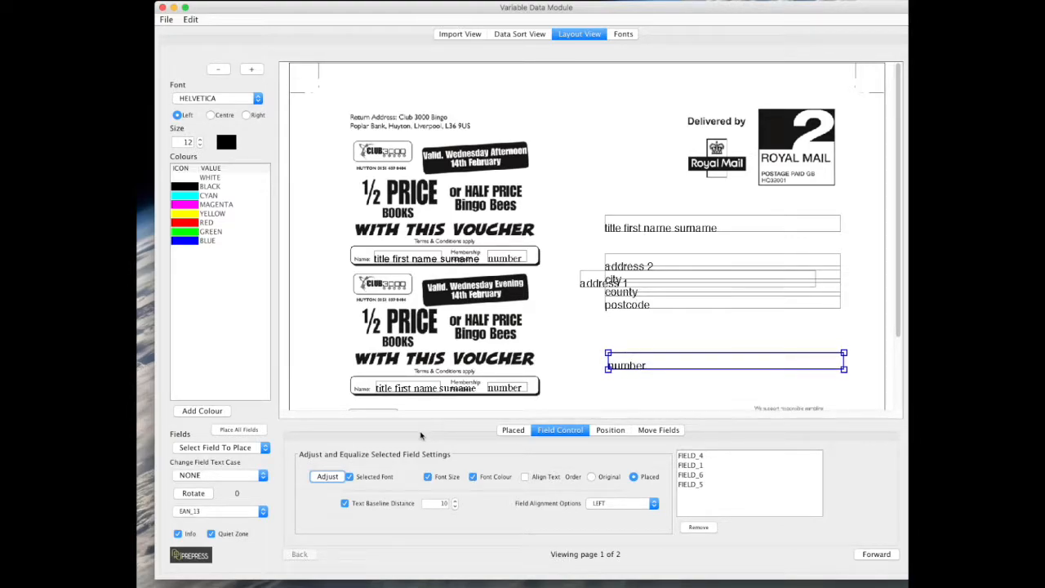
pyautogui.rightClick(627, 367)
pyautogui.click(649, 387)
pyautogui.click(645, 229)
pyautogui.rightClick(645, 228)
pyautogui.click(669, 291)
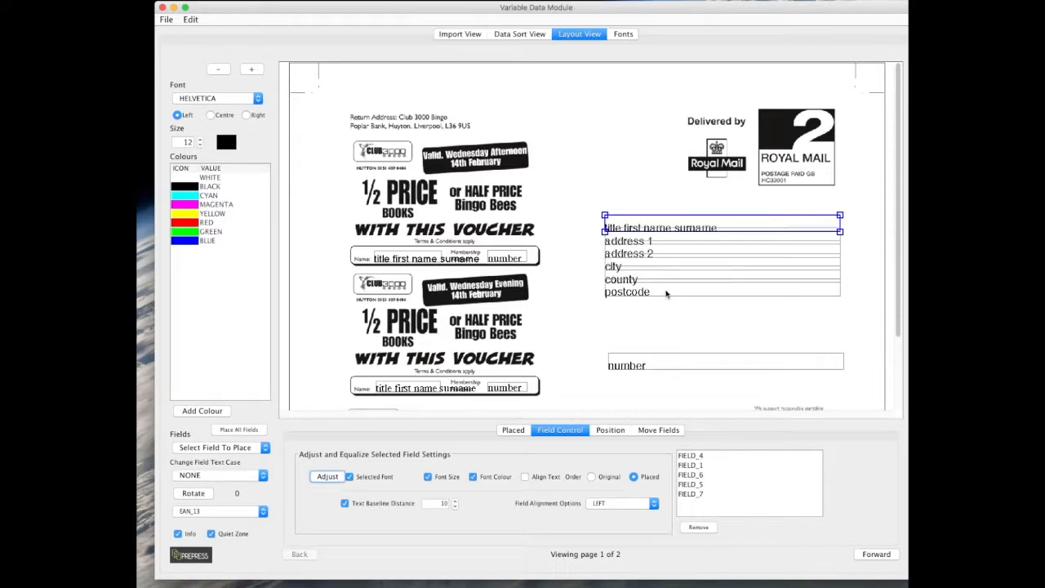
# - Change the address block's name field to Helvetica Bold
pyautogui.click(216, 98)
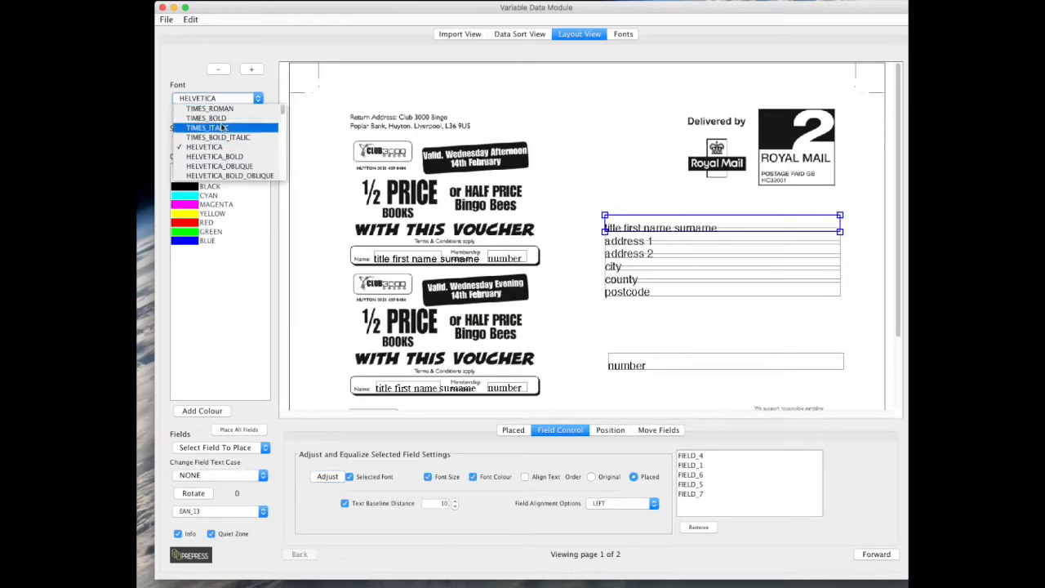
pyautogui.click(224, 155)
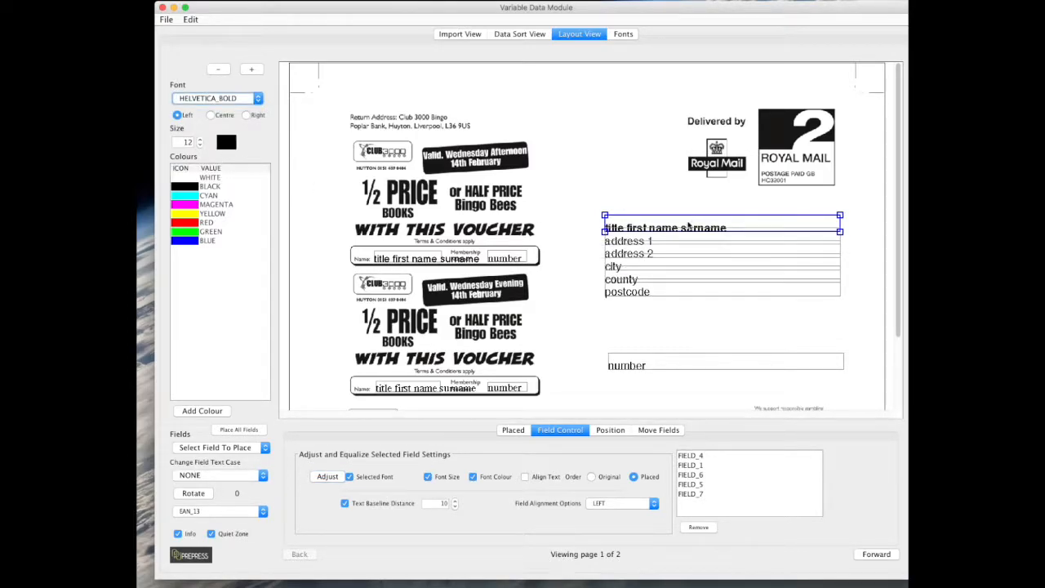
# - Review the data fields list, the field name of the address block's name field, and the list of placed fields
pyautogui.click(523, 36)
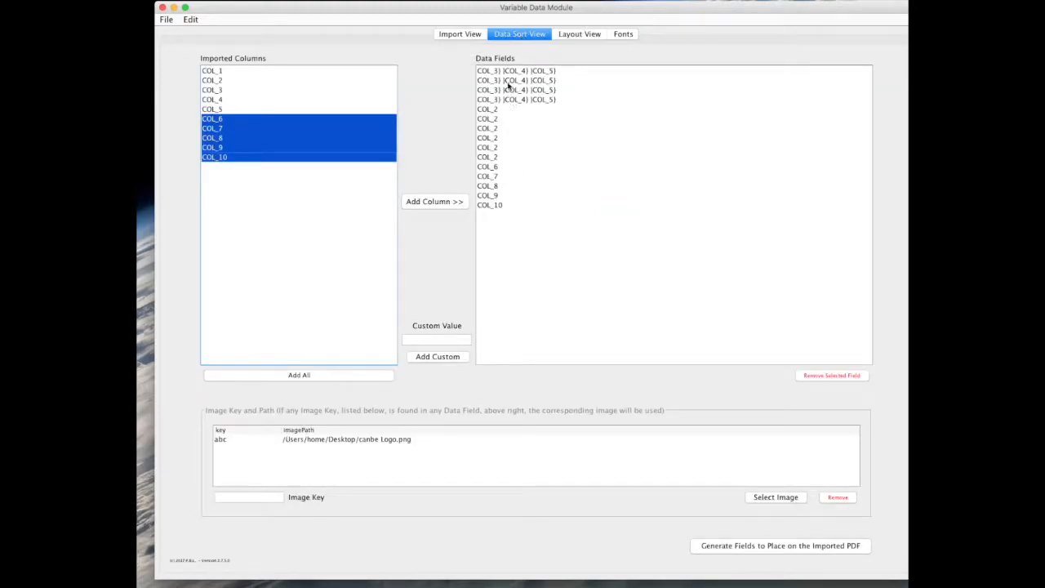
pyautogui.click(571, 36)
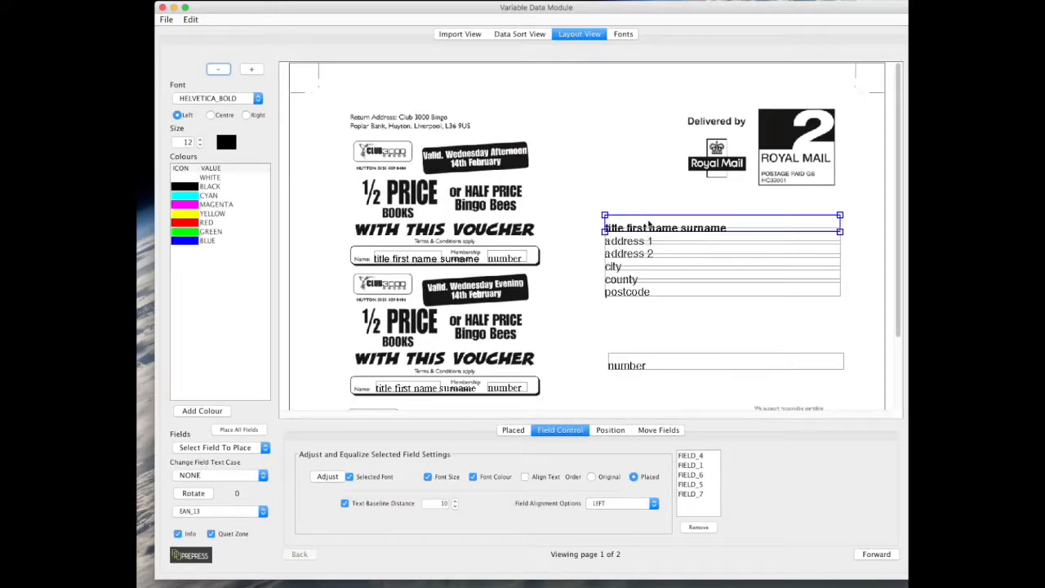
pyautogui.rightClick(649, 222)
pyautogui.click(653, 272)
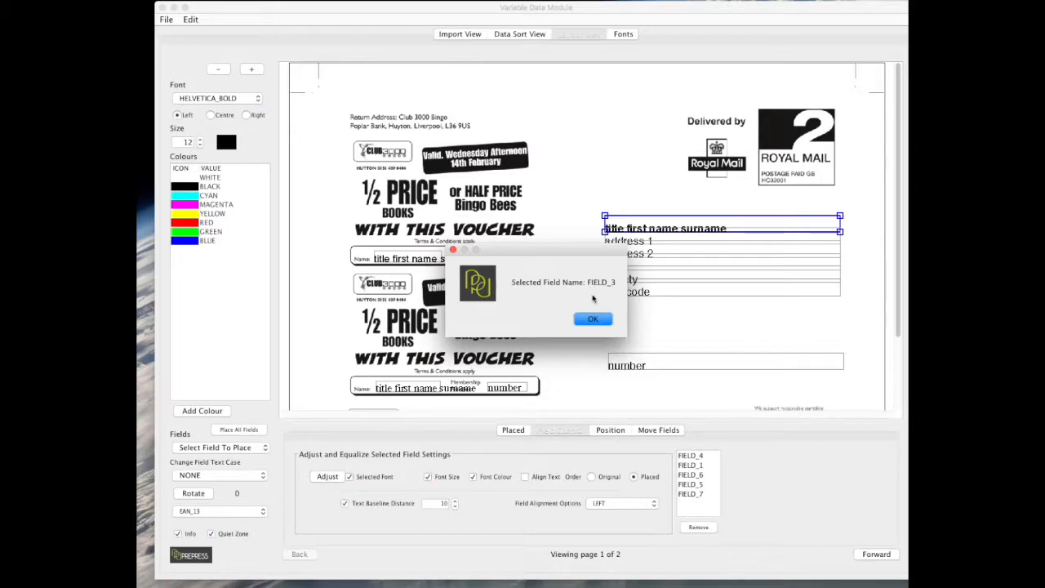
pyautogui.click(593, 319)
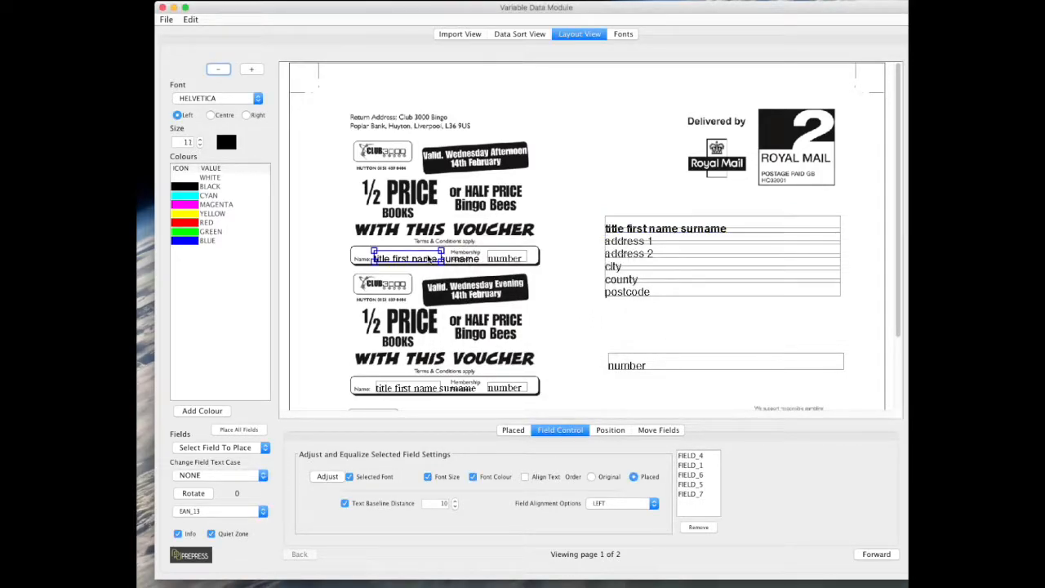
pyautogui.click(512, 431)
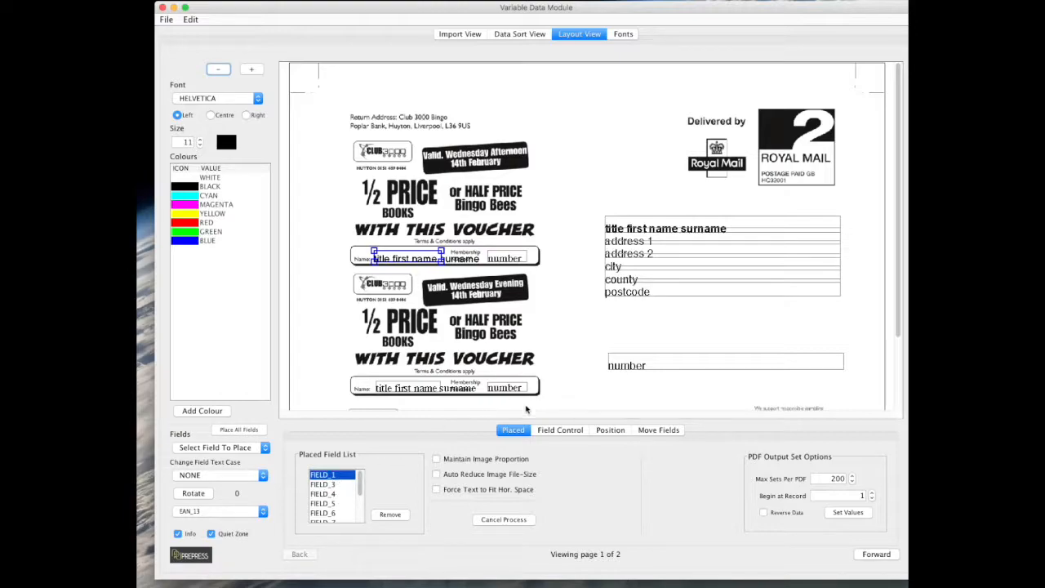
# - Place a combined name field on page 2 above "You have been specially chosen" in the red box and centre its text
pyautogui.click(877, 554)
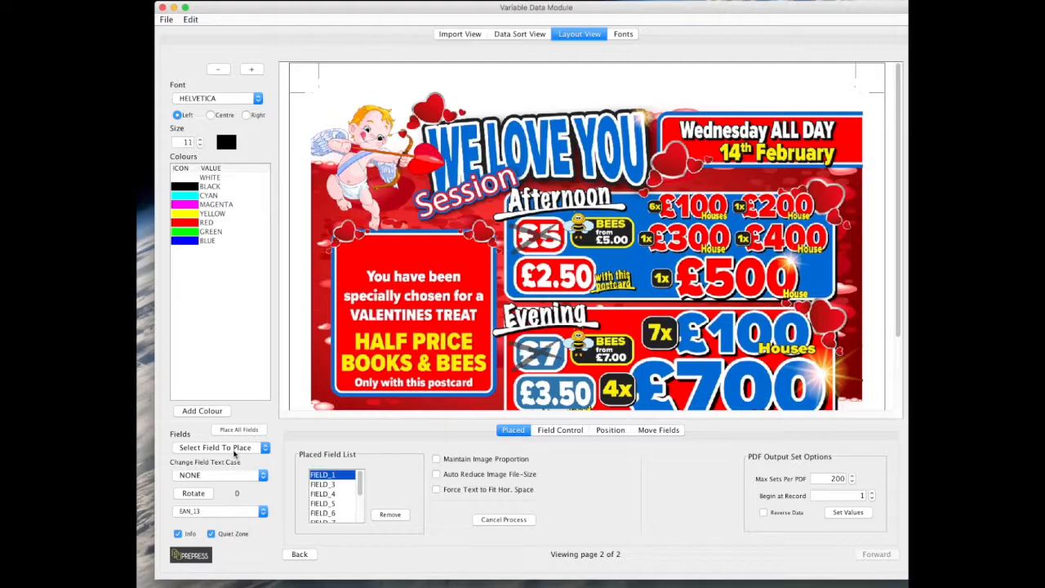
pyautogui.click(230, 448)
pyautogui.click(208, 466)
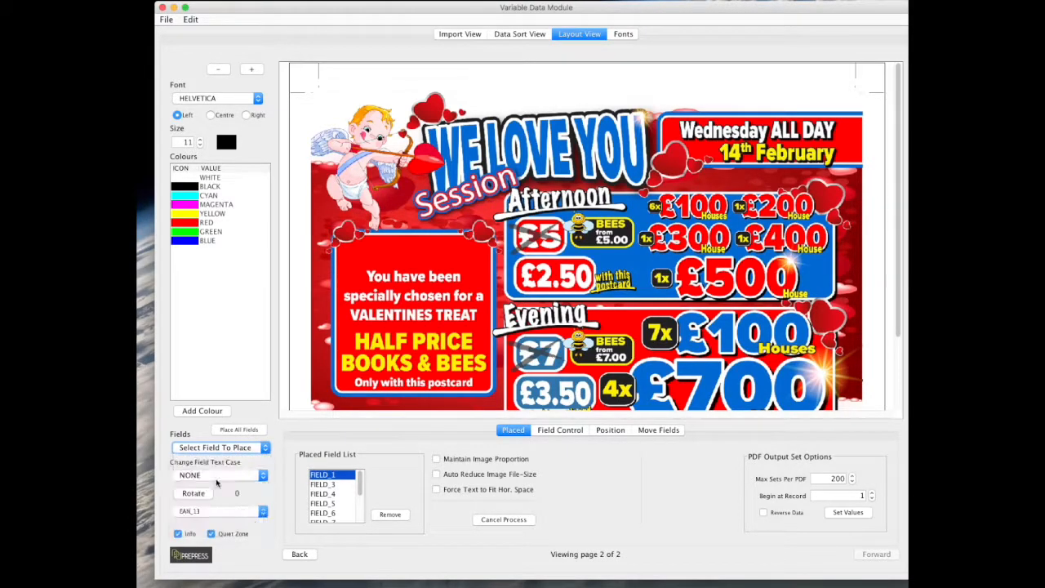
pyautogui.moveTo(356, 256); pyautogui.dragTo(440, 250)
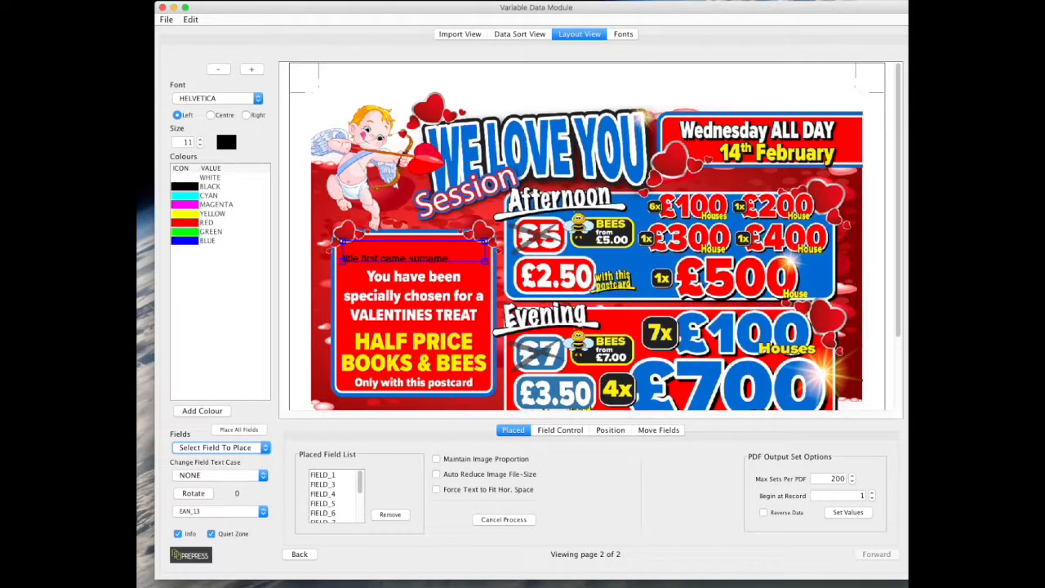
pyautogui.click(211, 115)
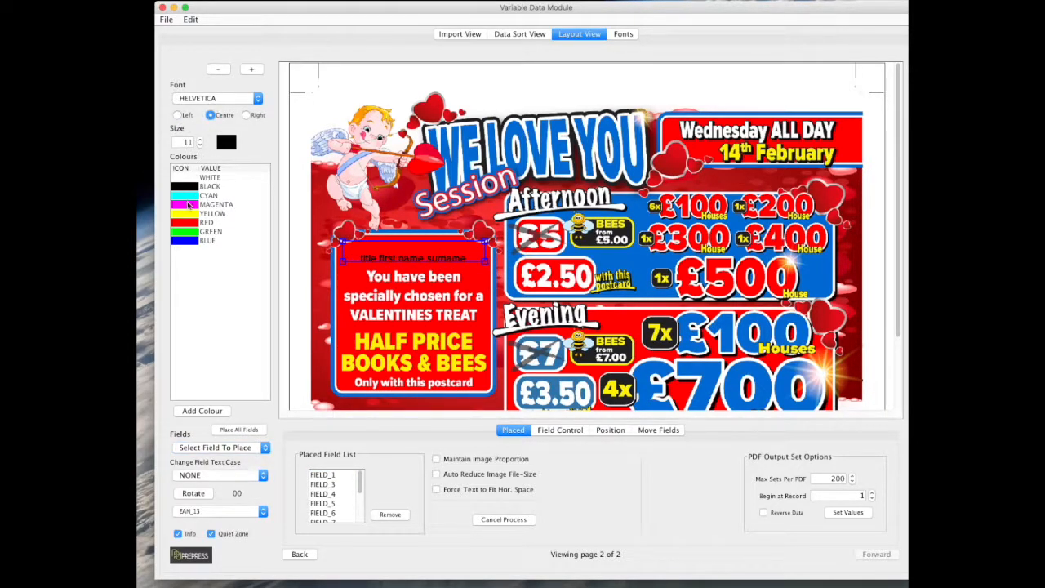
# - Colour the page 2 name field yellow and set its font to Helvetica Bold
pyautogui.click(190, 215)
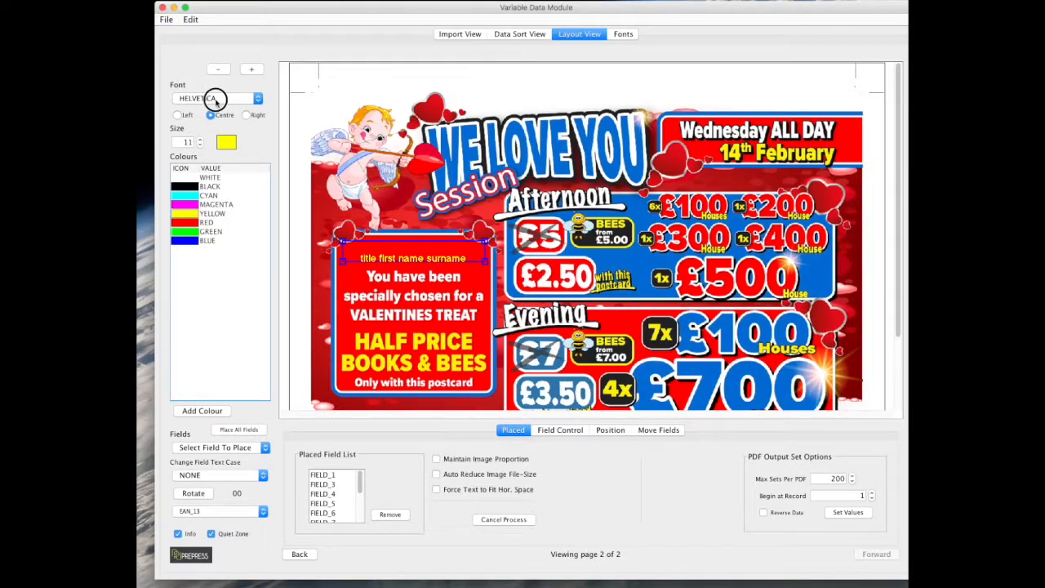
pyautogui.click(216, 99)
pyautogui.click(217, 156)
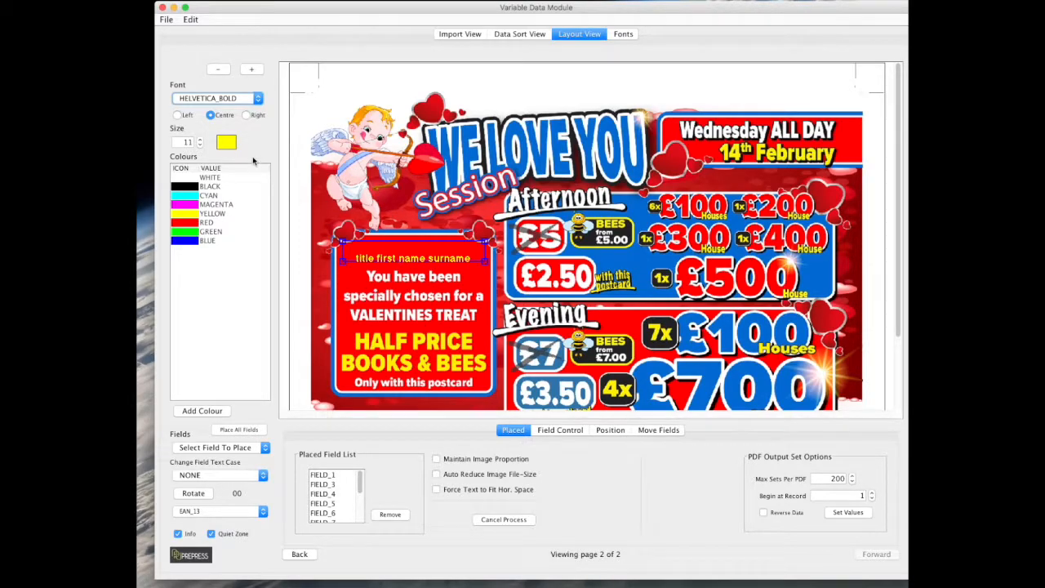
# - Enlarge the page 2 name field to size 24, nudge it down slightly, and force its text to fit the horizontal space
pyautogui.click(200, 138)
pyautogui.click(200, 139)
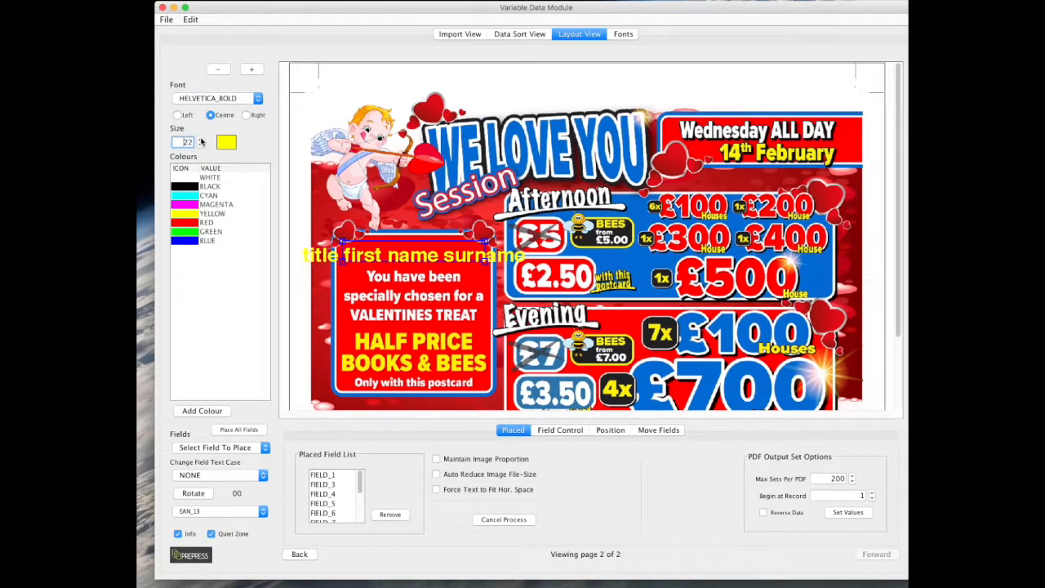
pyautogui.click(201, 140)
pyautogui.click(201, 140)
pyautogui.moveTo(393, 256); pyautogui.dragTo(393, 260)
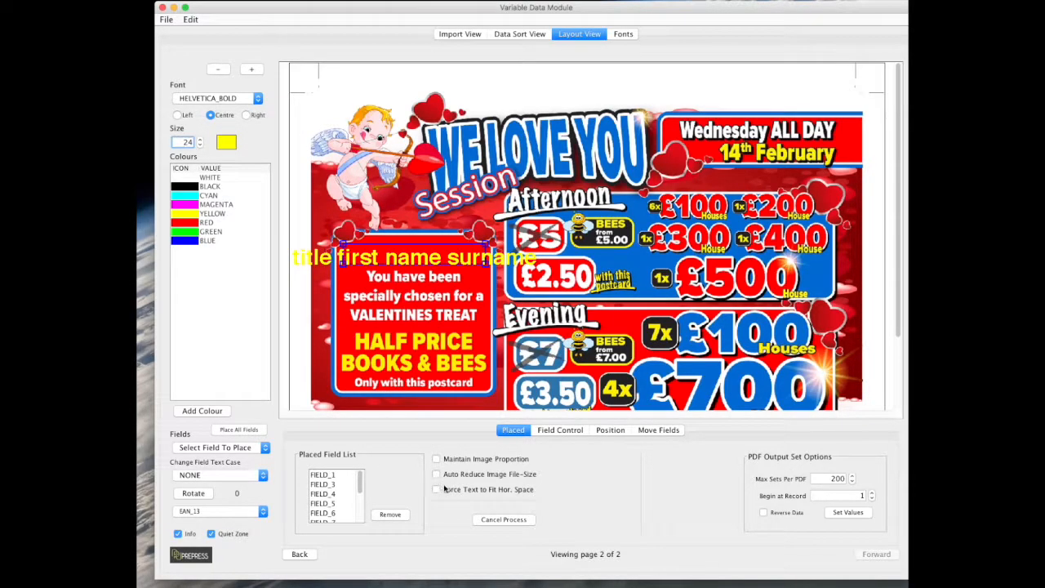
pyautogui.click(437, 490)
# - Merge a sample, check the fields on both pages of the resulting PDF, and close it
pyautogui.click(168, 22)
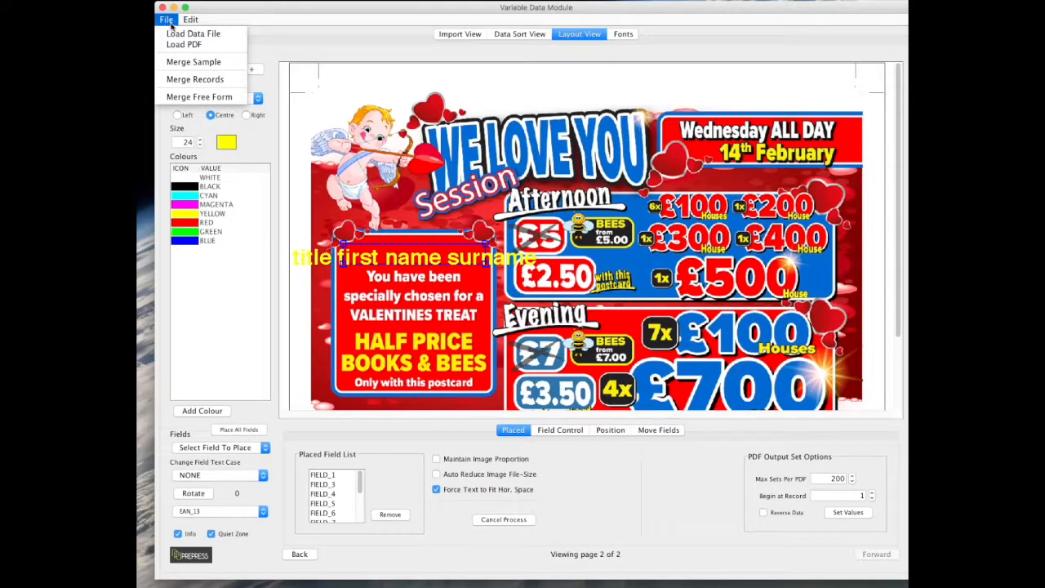
pyautogui.click(193, 62)
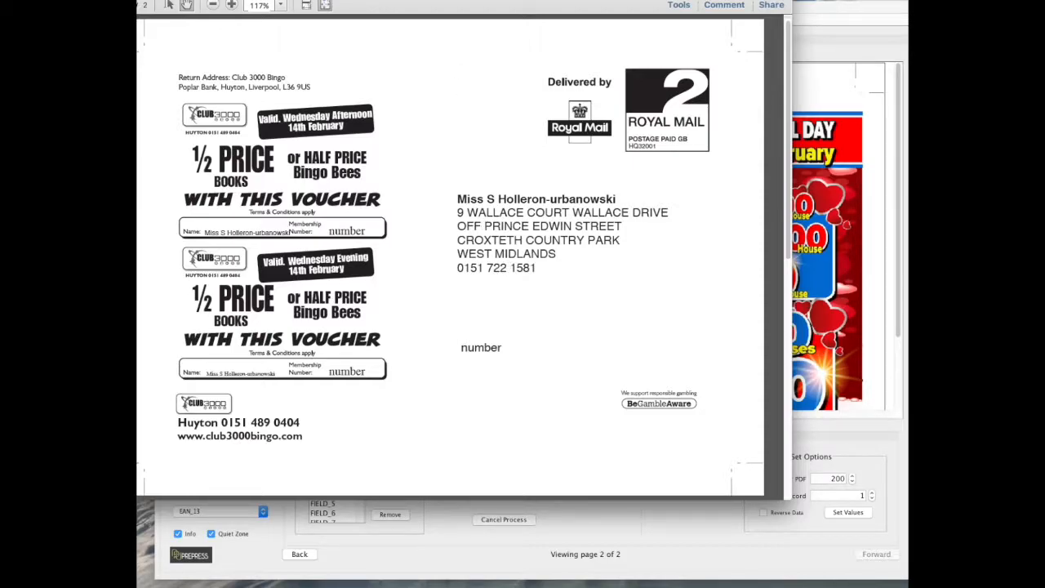
pyautogui.moveTo(441, 0); pyautogui.dragTo(525, 17)
pyautogui.scroll(-2, 599, 244)
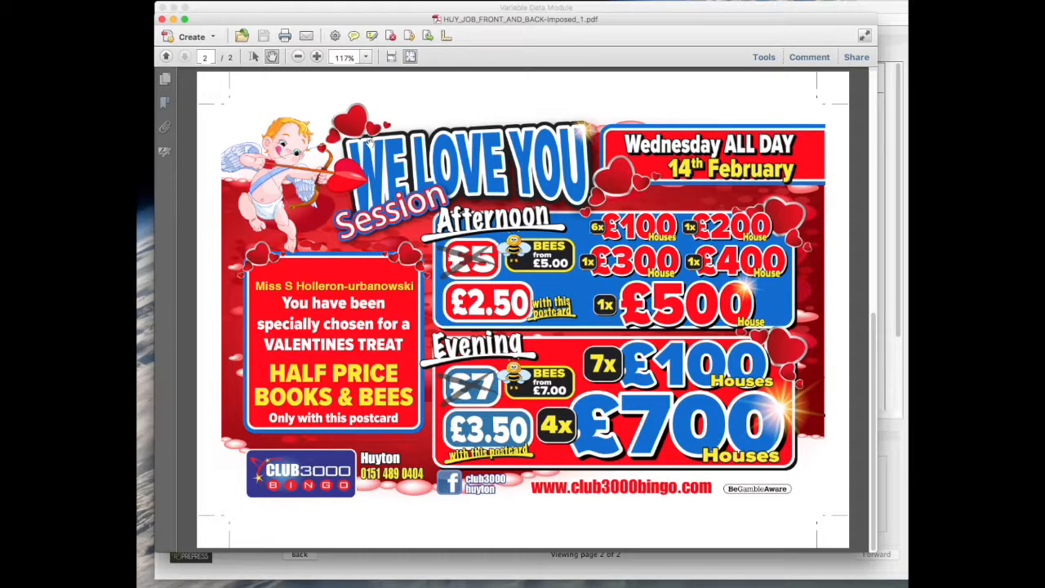
pyautogui.scroll(2, 370, 143)
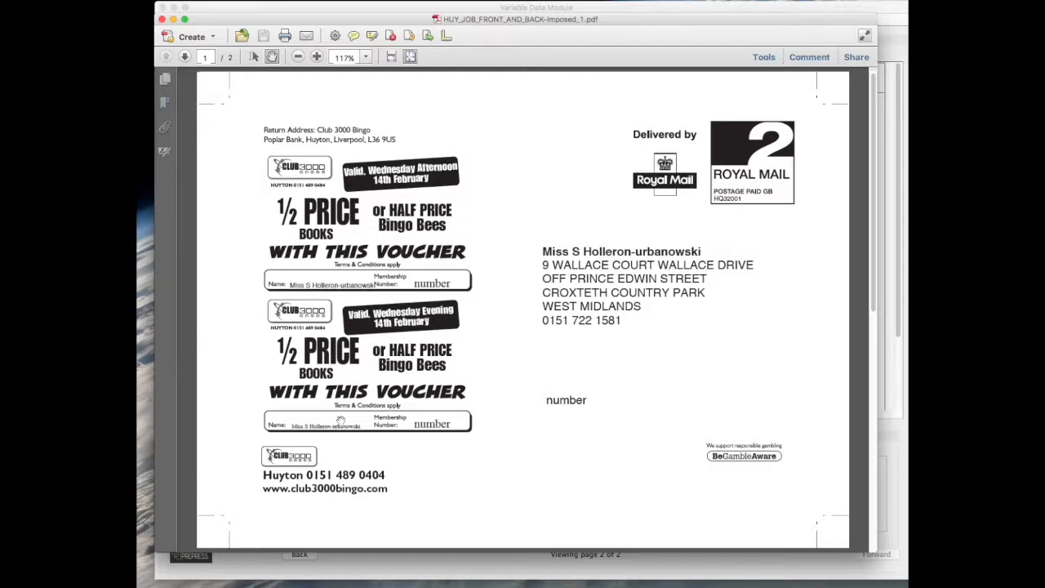
pyautogui.click(161, 19)
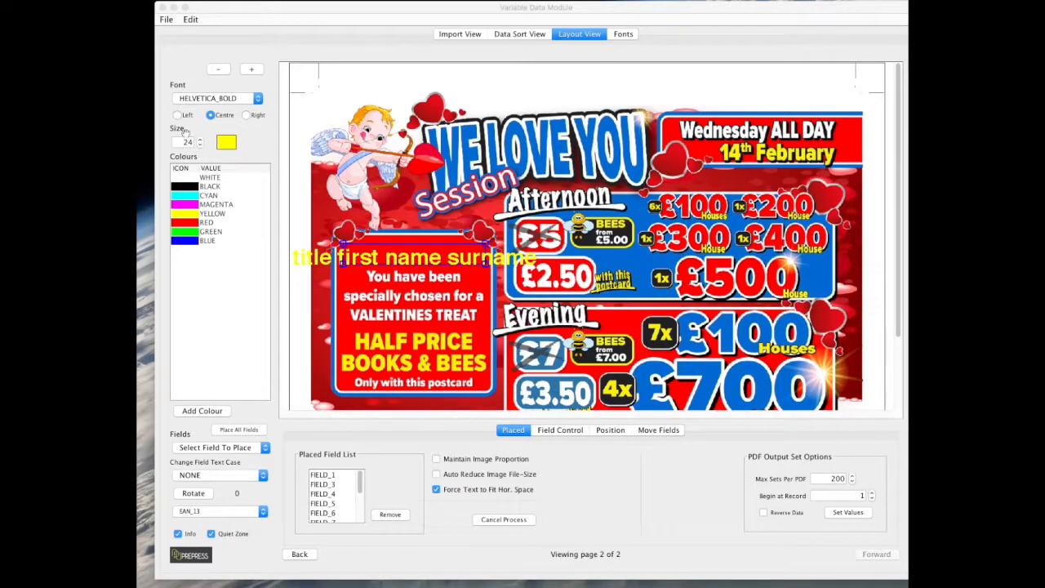
# - Change the page 2 name field's font to Impact at size 25
pyautogui.click(216, 99)
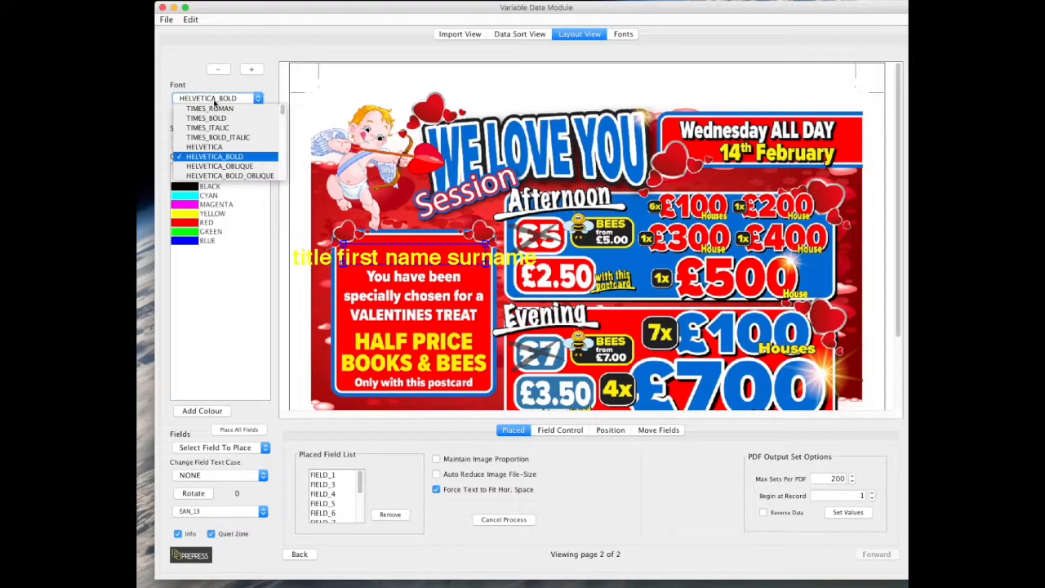
pyautogui.press('i')
pyautogui.click(205, 100)
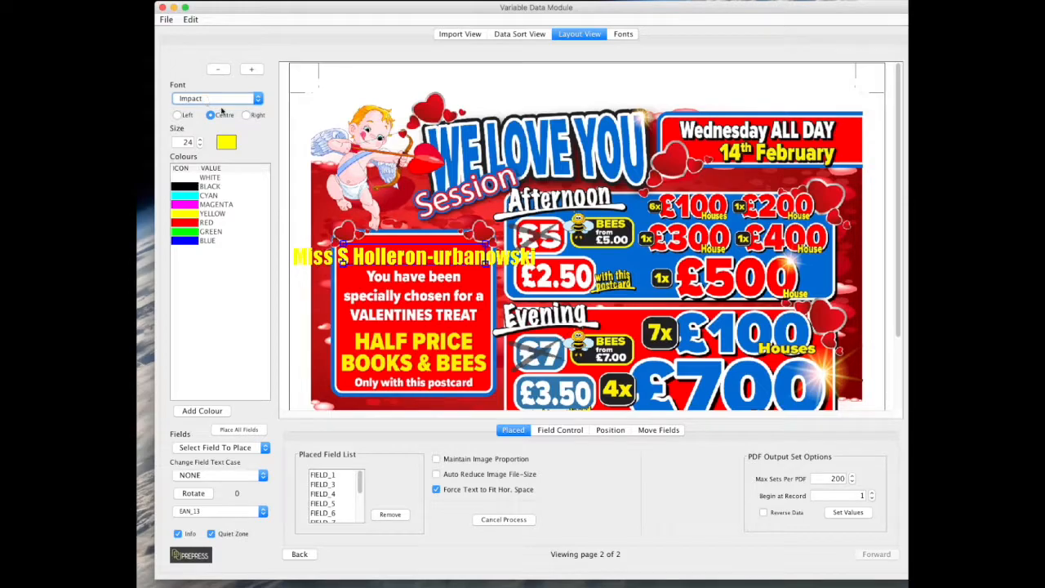
pyautogui.click(200, 140)
# - Set the evening voucher's name field on page 1 to Helvetica and nudge the voucher name fields slightly left
pyautogui.click(303, 555)
pyautogui.click(410, 260)
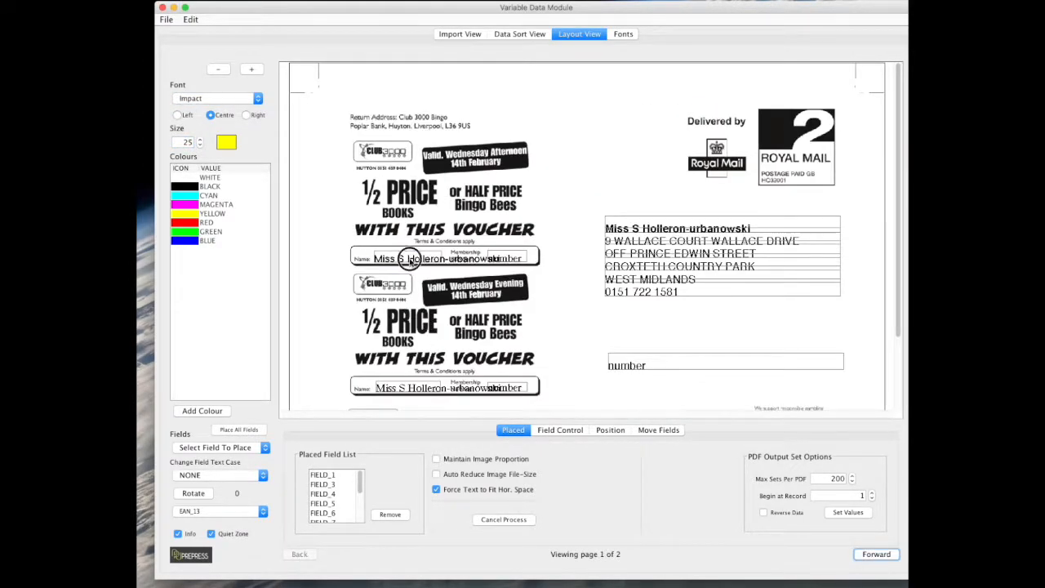
pyautogui.click(431, 386)
pyautogui.click(251, 68)
pyautogui.click(210, 98)
pyautogui.click(204, 147)
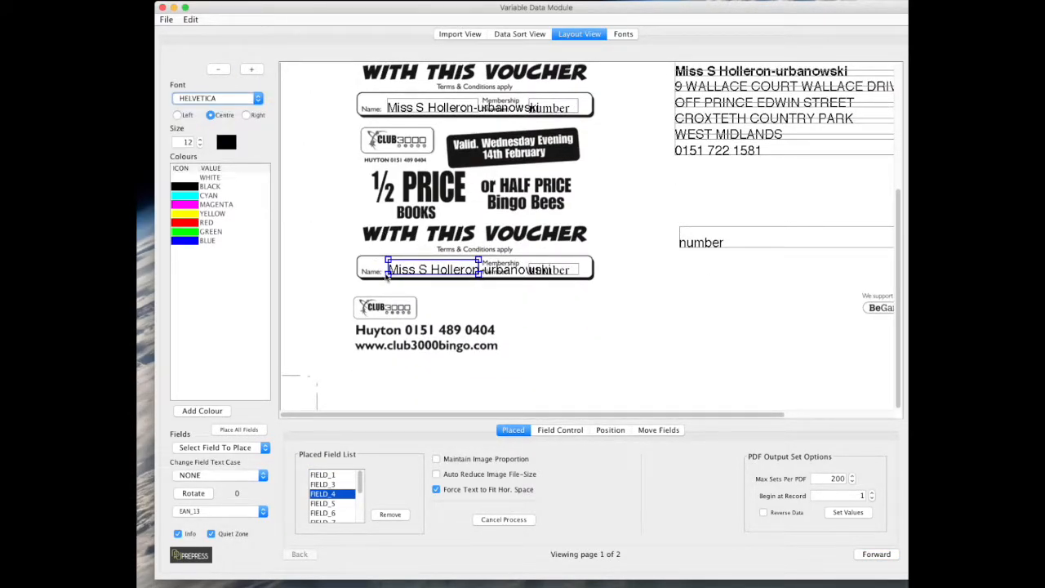
pyautogui.click(383, 107)
# - Change the membership number fields on both the afternoon and evening vouchers to Helvetica
pyautogui.click(555, 107)
pyautogui.click(242, 99)
pyautogui.click(229, 147)
pyautogui.click(563, 271)
pyautogui.click(237, 99)
pyautogui.click(220, 146)
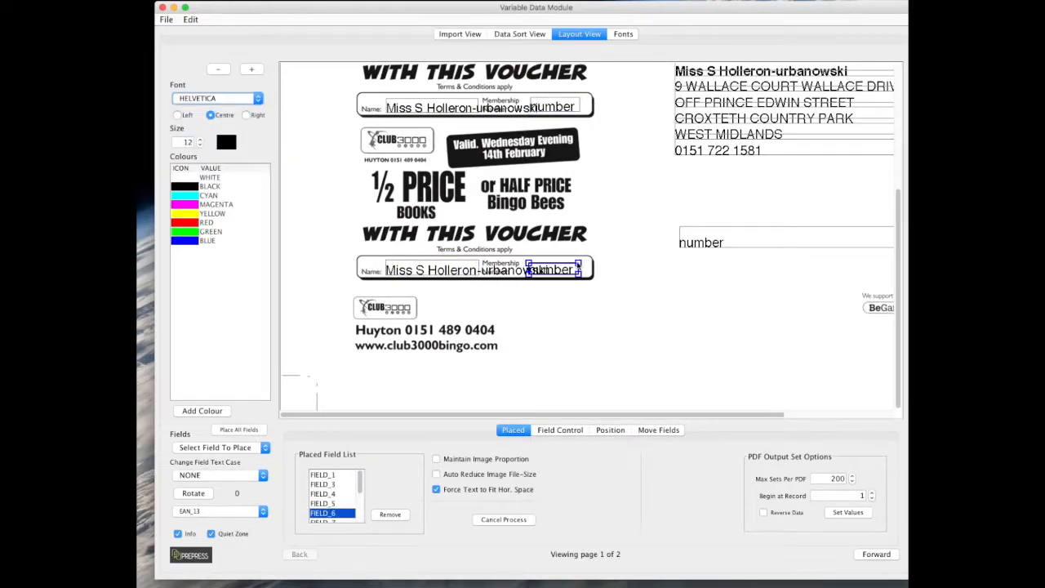
# - Colour the number field below the address block red
pyautogui.click(724, 245)
pyautogui.click(204, 222)
pyautogui.click(217, 69)
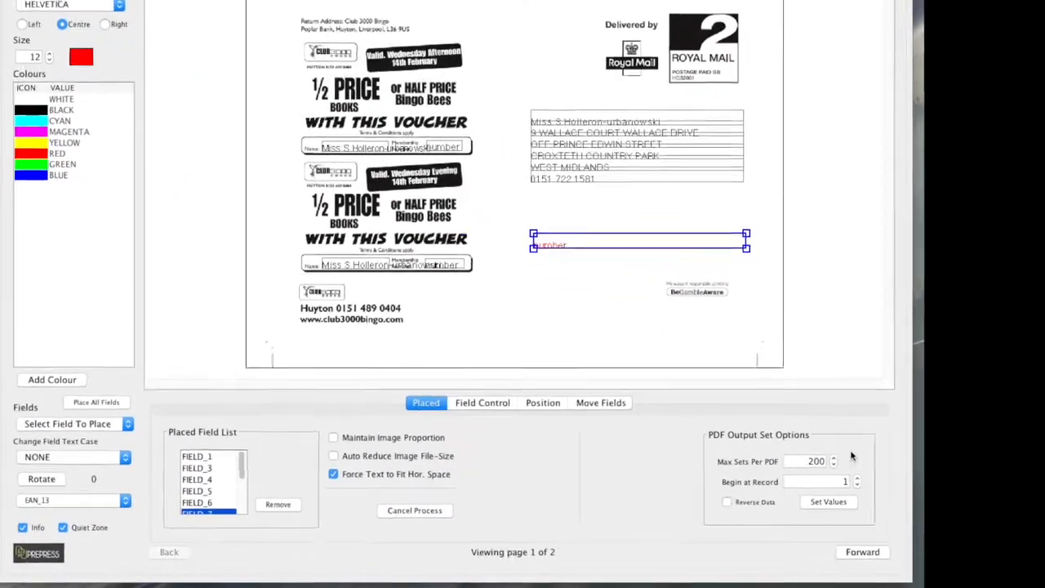
# - Apply a maximum of 500 sets per PDF and merge all the records into output PDFs
pyautogui.doubleClick(796, 435)
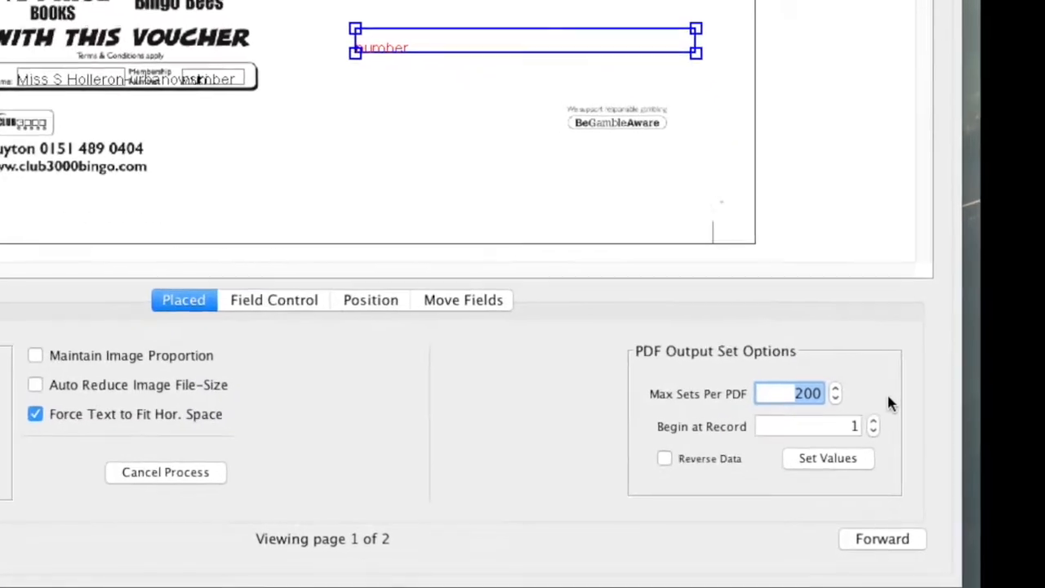
pyautogui.write('500')
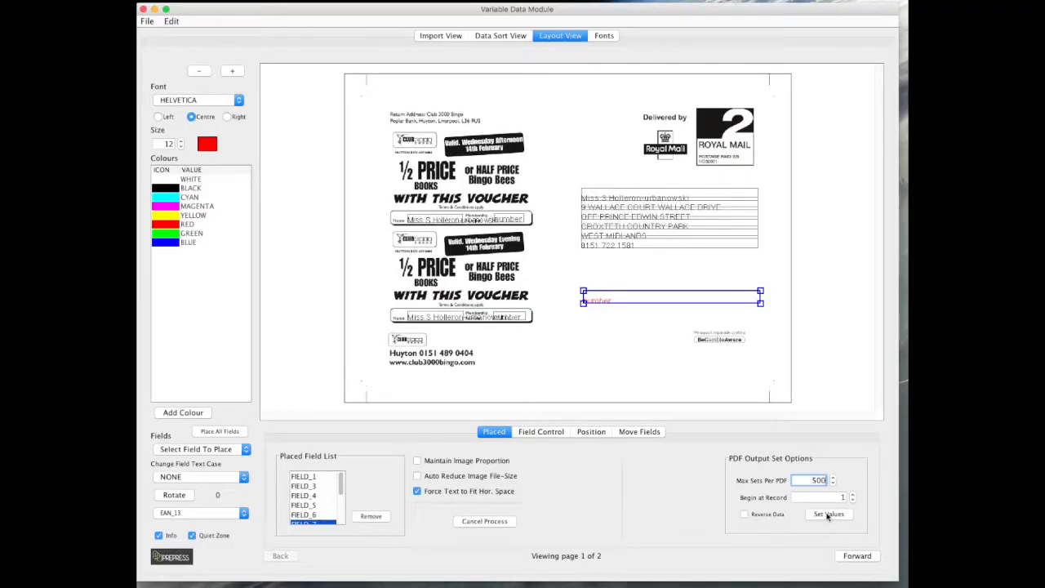
pyautogui.click(828, 514)
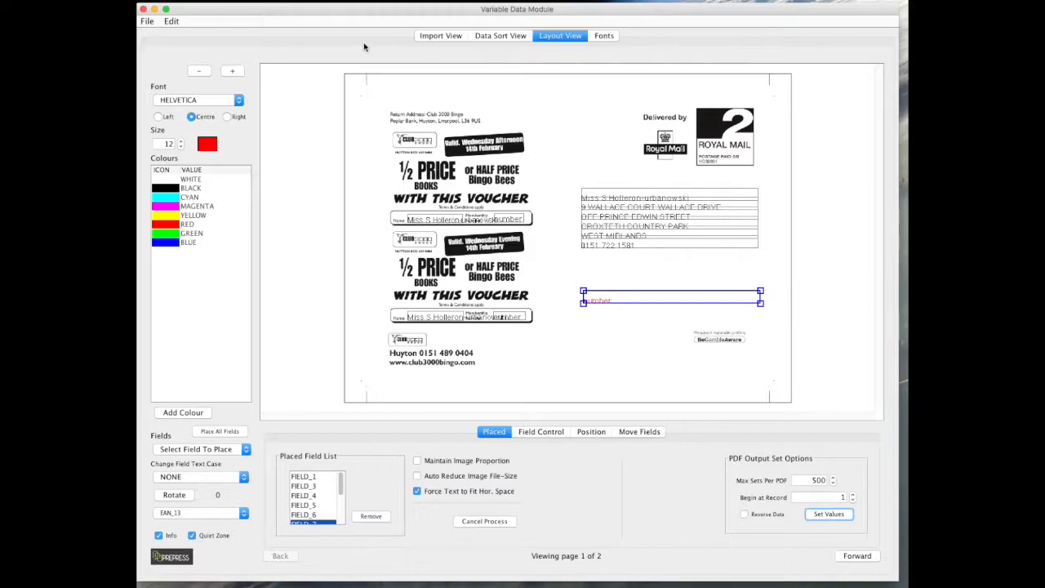
pyautogui.click(147, 21)
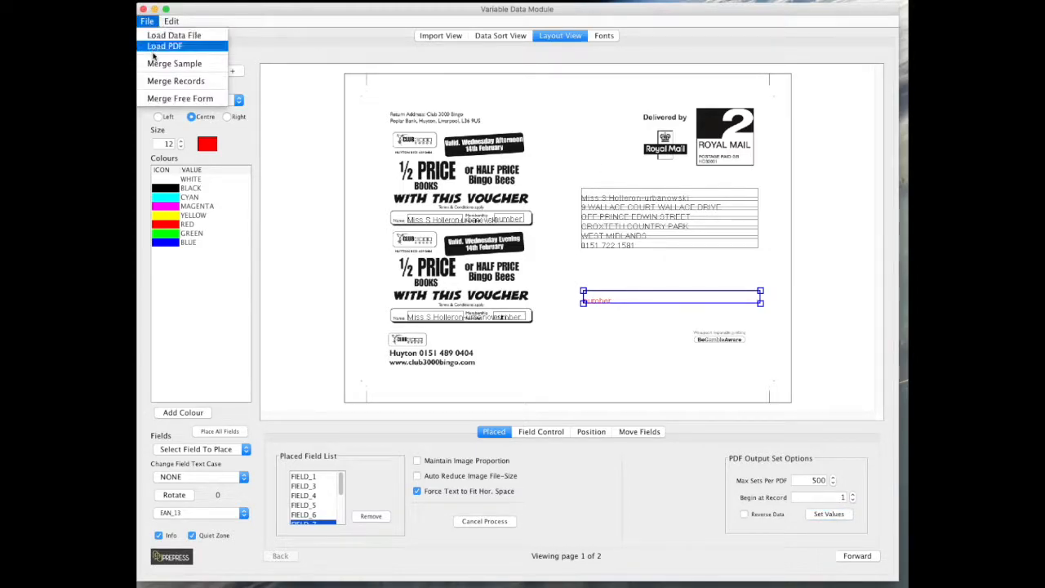
pyautogui.click(164, 81)
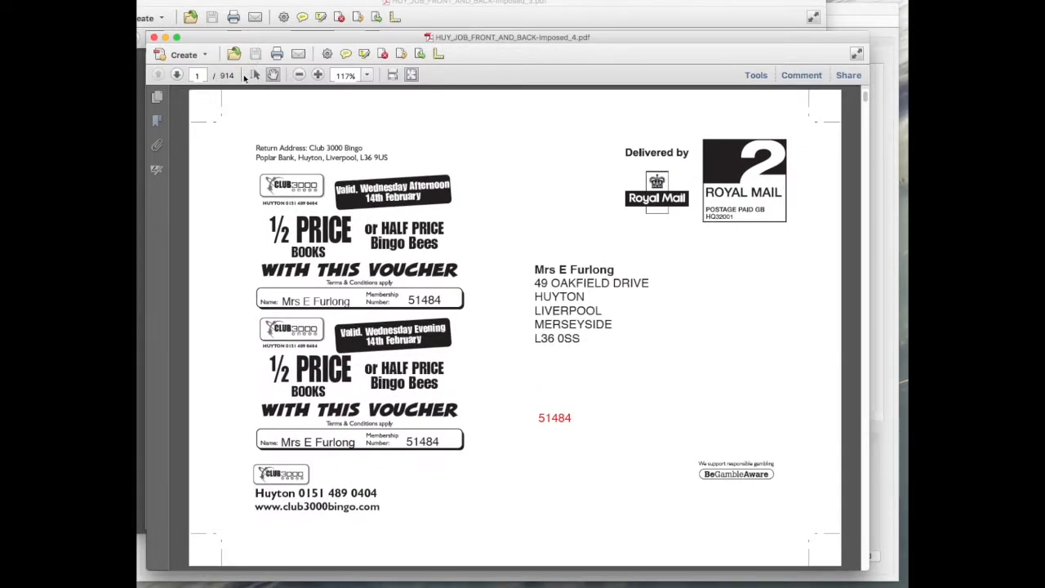
# - Check the merged Imposed_4 and Imposed_3 PDFs, including page 2 of Imposed_3, and close both
pyautogui.click(153, 37)
pyautogui.moveTo(216, 4); pyautogui.dragTo(262, 17)
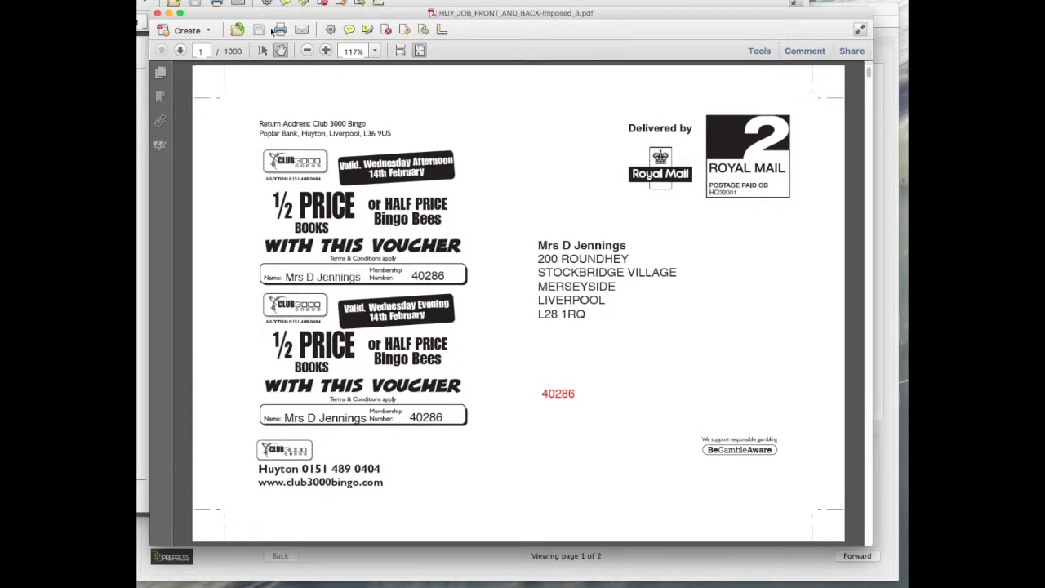
pyautogui.scroll(-1, 369, 220)
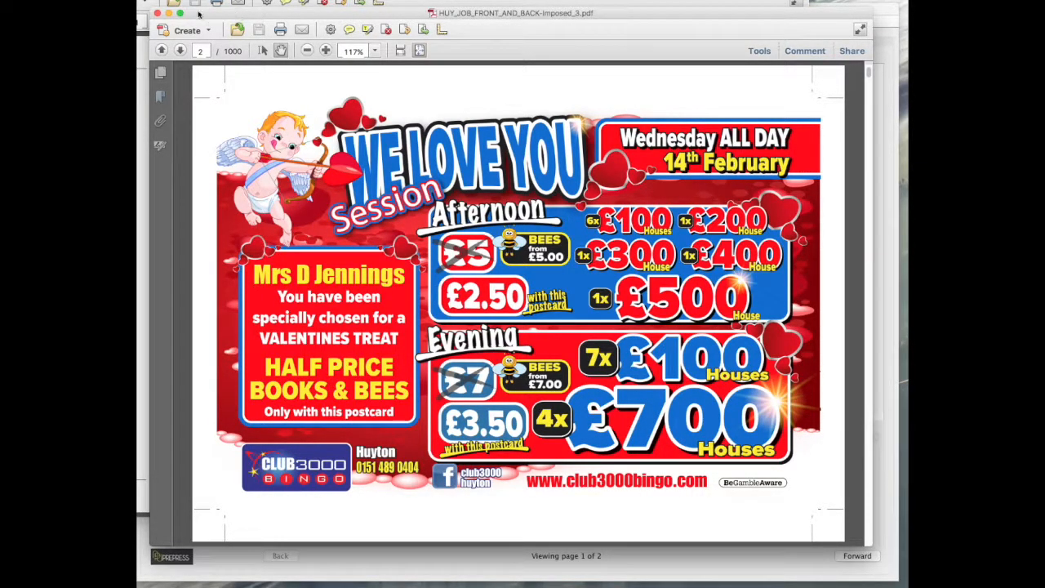
pyautogui.click(157, 14)
# - Show the page thumbnails of the merged Imposed_2 PDF and examine pages 1 to 4, returning to page 3
pyautogui.click(245, 17)
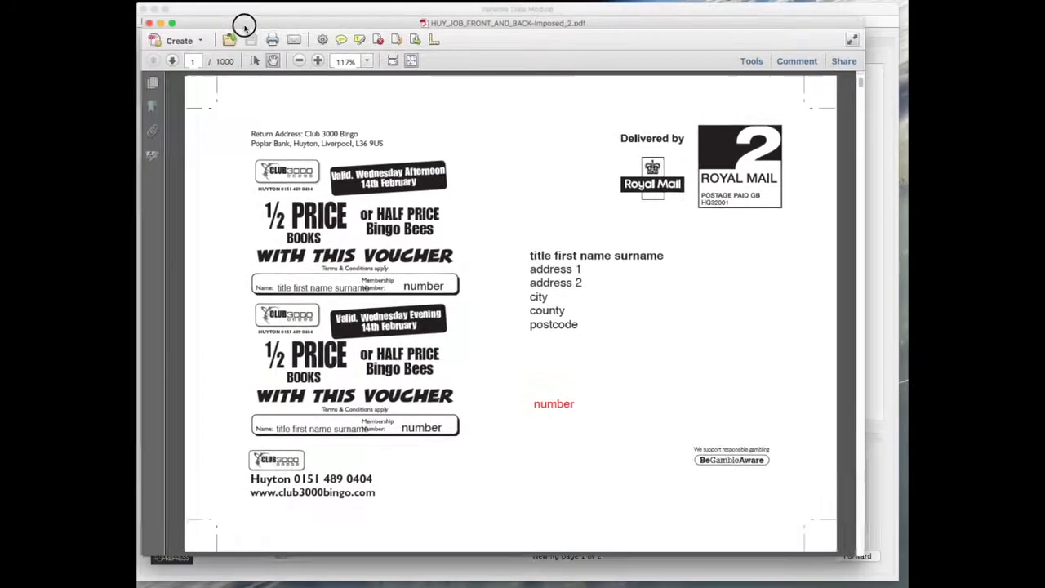
pyautogui.click(156, 74)
pyautogui.click(243, 163)
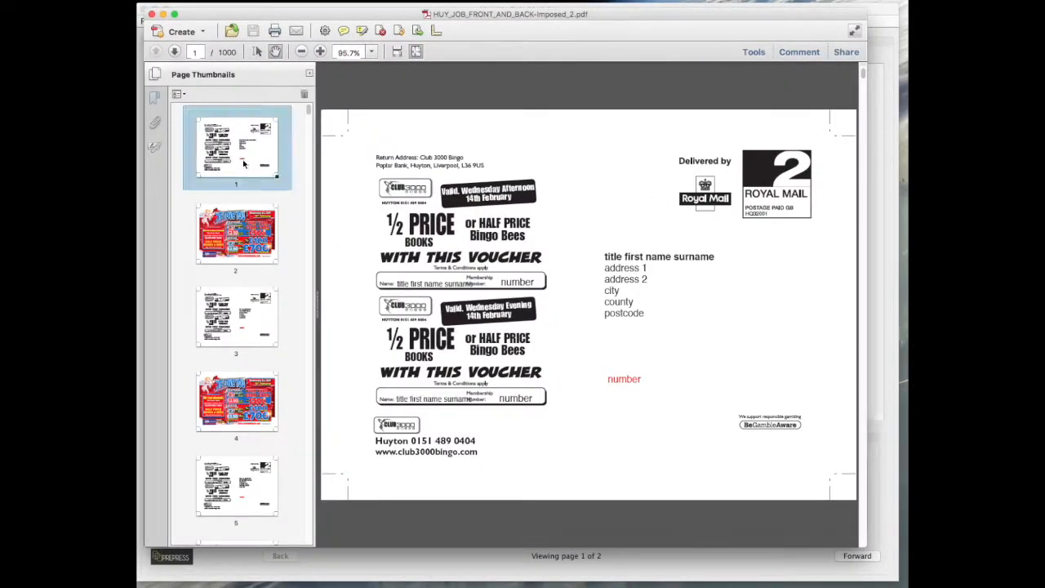
pyautogui.click(248, 243)
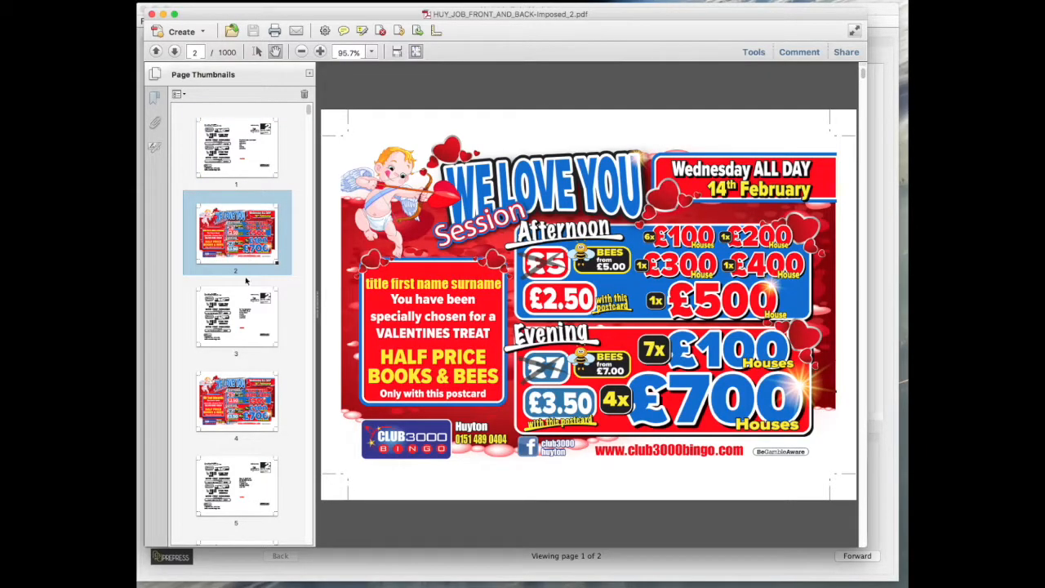
pyautogui.click(248, 330)
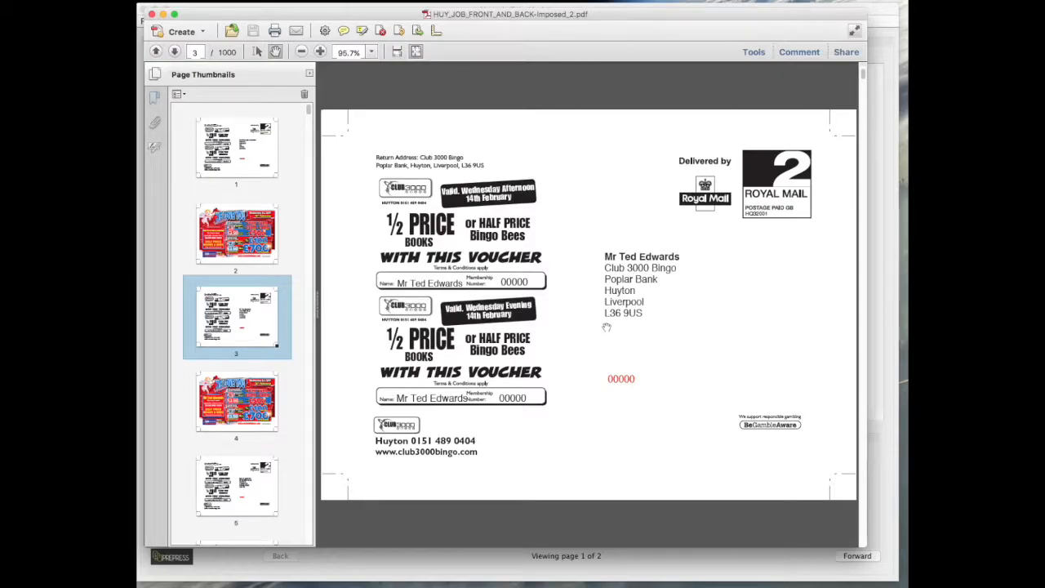
pyautogui.click(251, 387)
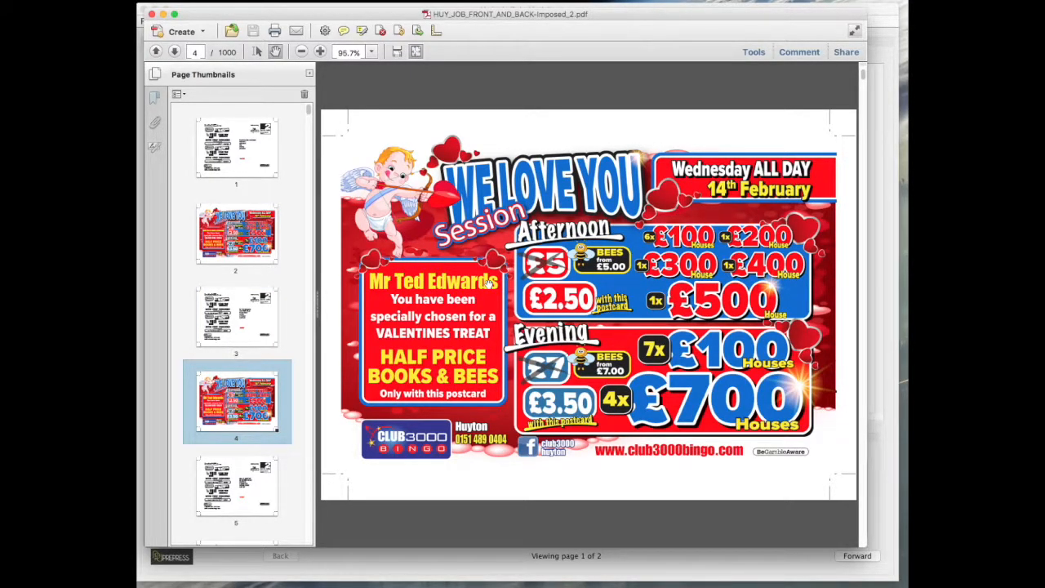
pyautogui.click(240, 329)
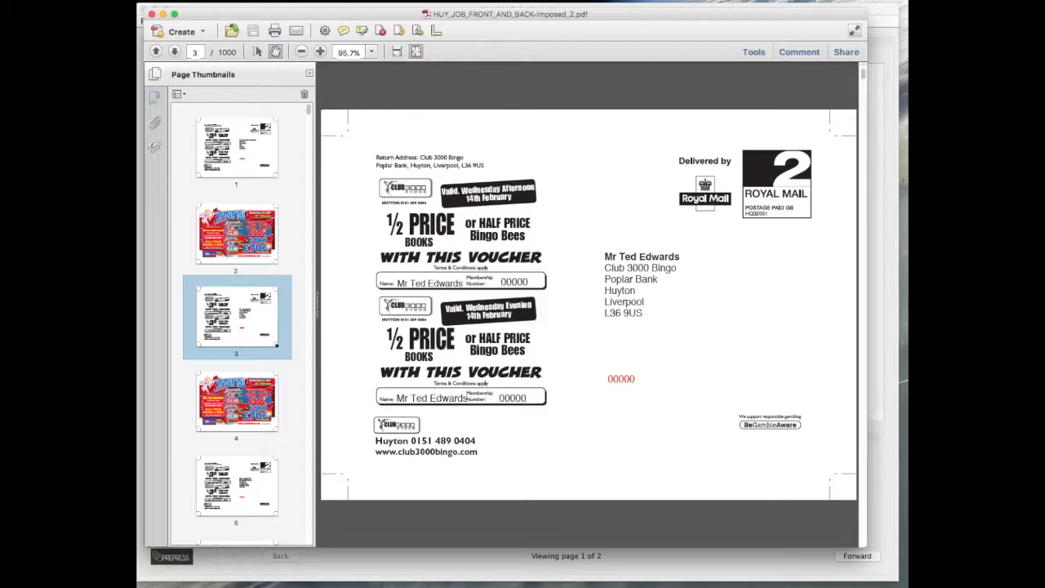
# - Review the Imposed_2 PDF's description properties for file size and page count, dismiss them, and close the PDF
pyautogui.press('super+d')
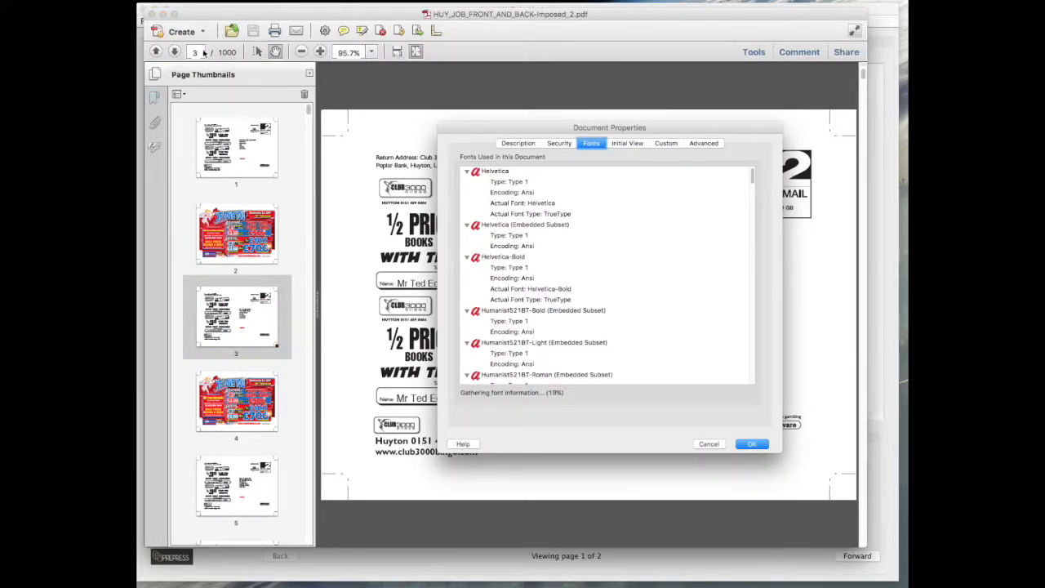
pyautogui.click(518, 144)
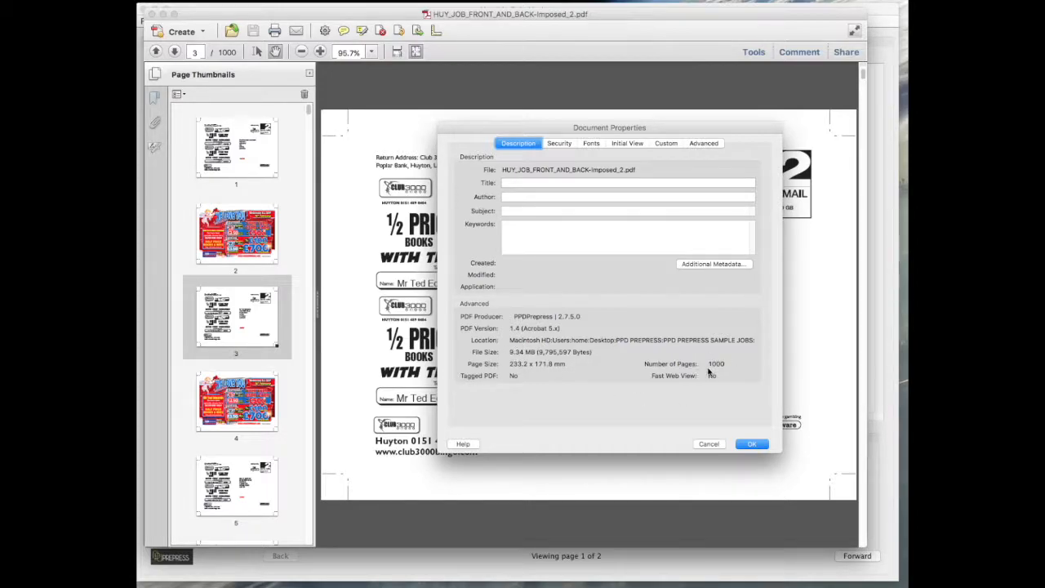
pyautogui.click(709, 444)
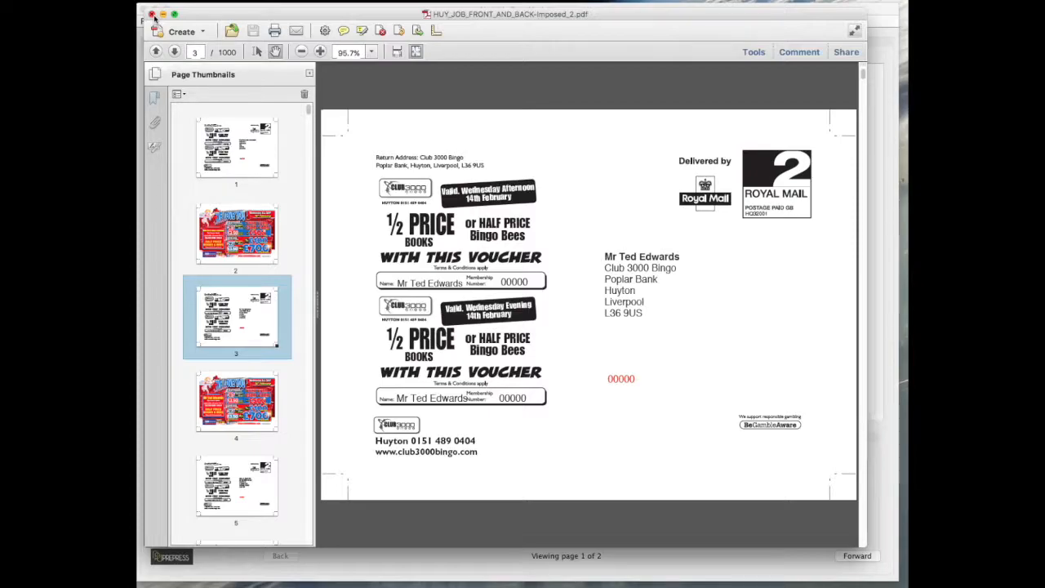
pyautogui.click(151, 15)
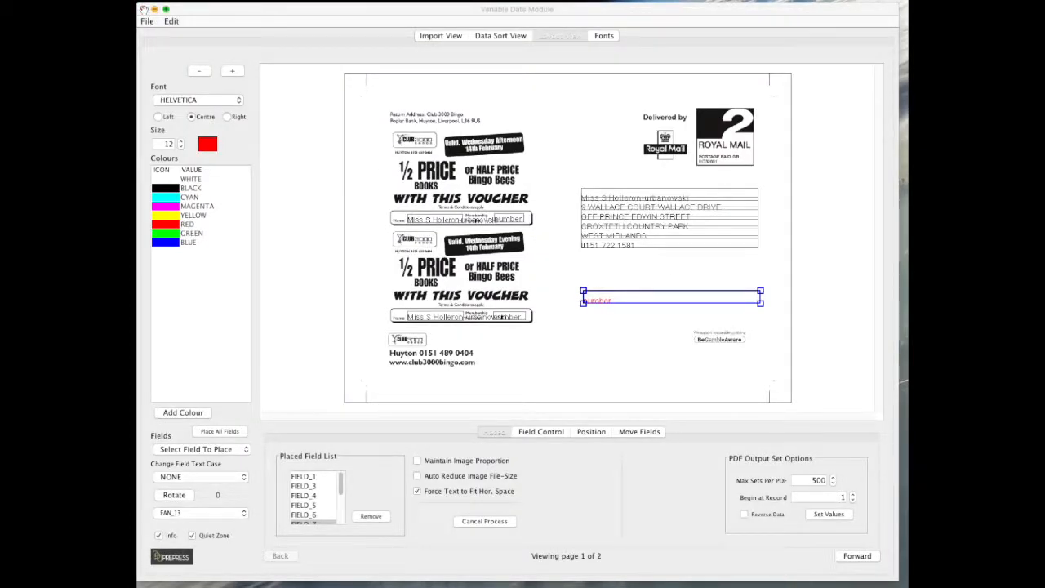
# - Close the Variable Data Module and page through HUY_JOB_FRONT_AND_BACK-Imposed_2.pdf to page 3 in the Finder preview
pyautogui.moveTo(178, 11); pyautogui.dragTo(189, 14)
pyautogui.click(154, 12)
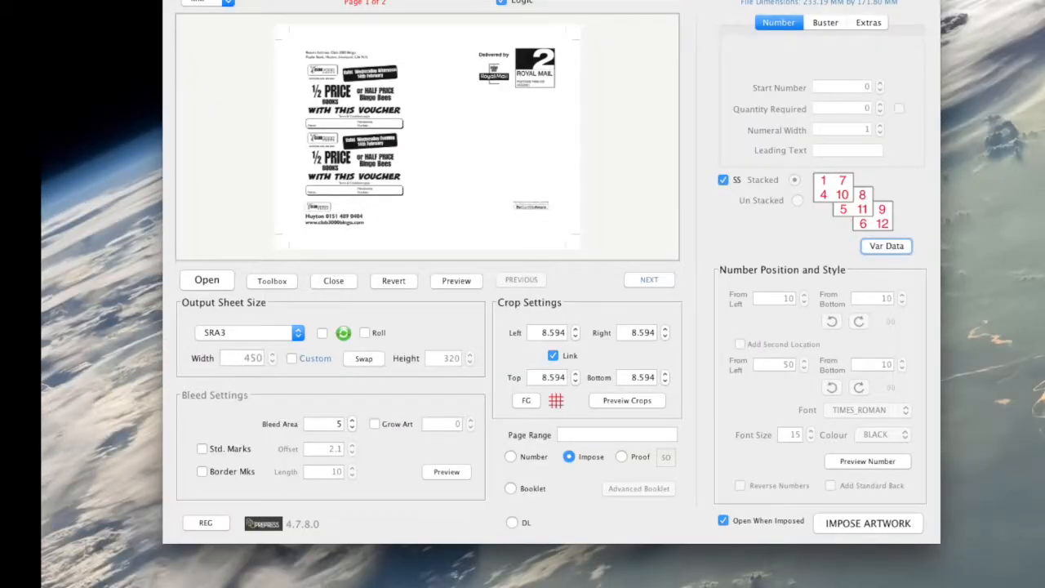
pyautogui.moveTo(294, 0); pyautogui.dragTo(277, 13)
pyautogui.click(198, 324)
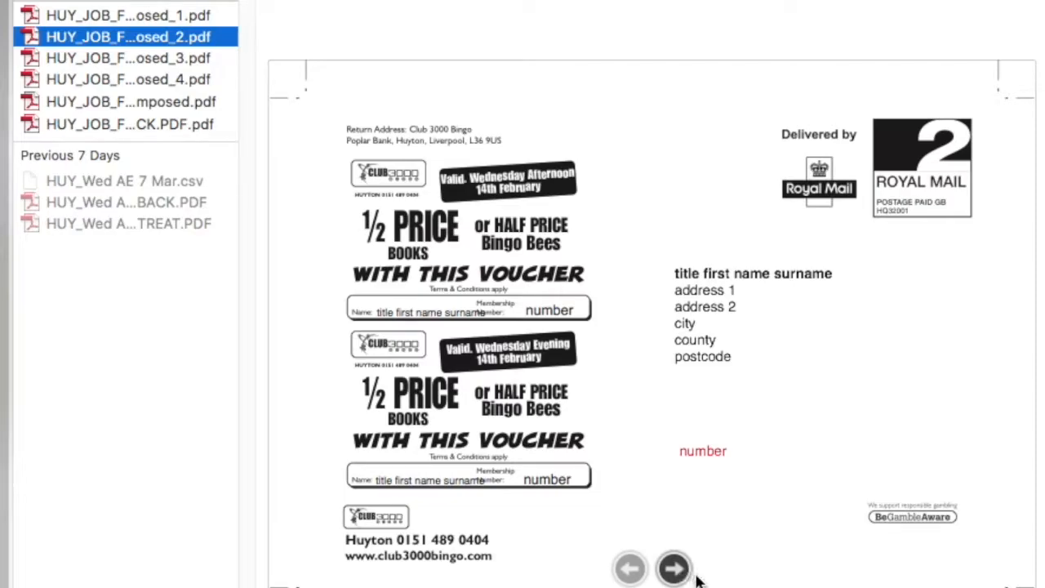
pyautogui.click(674, 569)
pyautogui.click(674, 569)
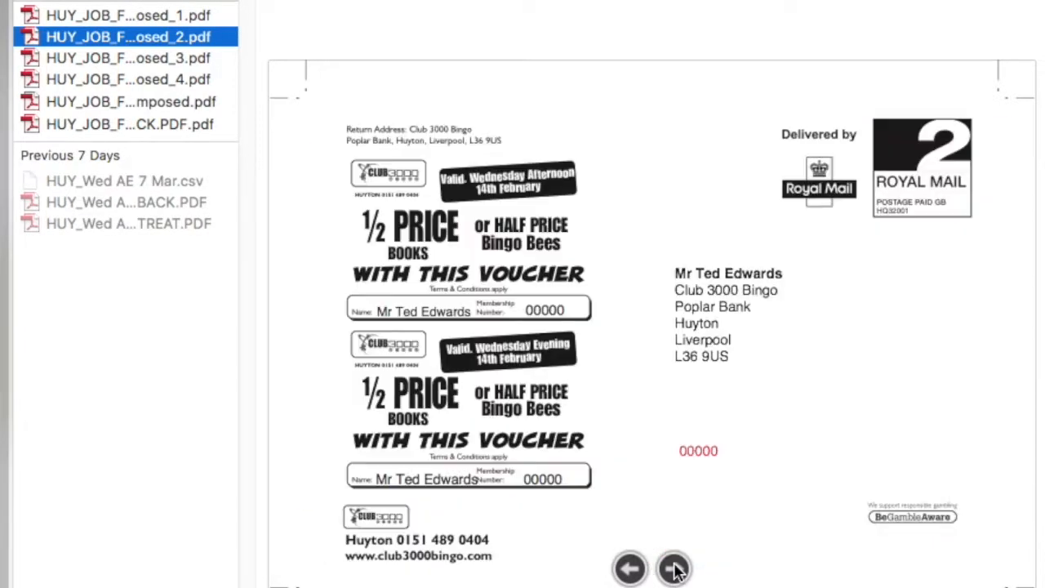
# - Page further through the preview of HUY_JOB_FRONT_AND_BACK-Imposed_2.pdf and open the file in PPDPrepress
pyautogui.click(674, 569)
pyautogui.click(674, 569)
pyautogui.click(673, 569)
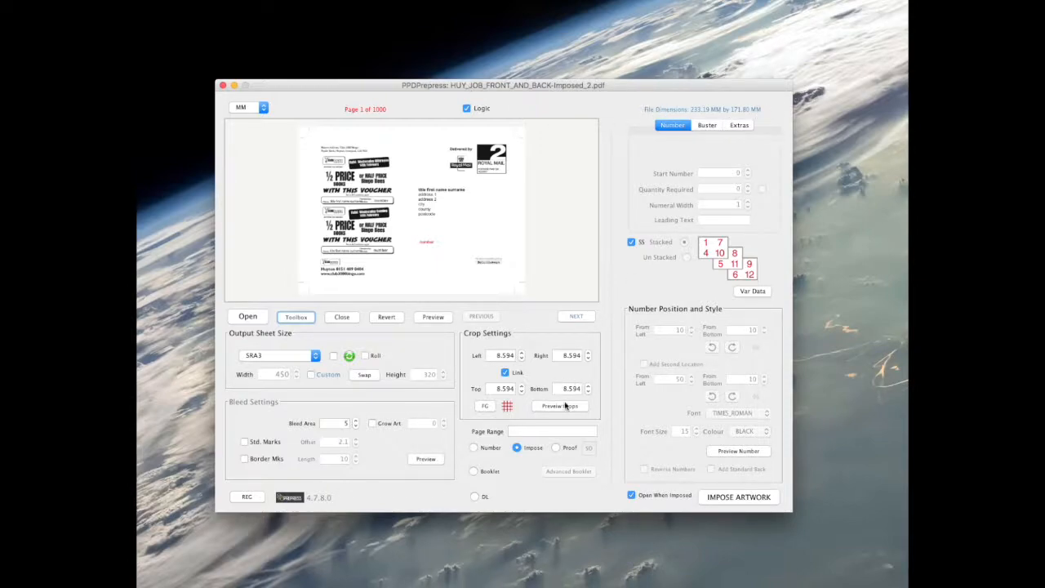
# - Set the job to Proof with stacking enabled and the Two Sided option, and impose the artwork on SRA3
pyautogui.click(556, 449)
pyautogui.click(556, 451)
pyautogui.click(585, 449)
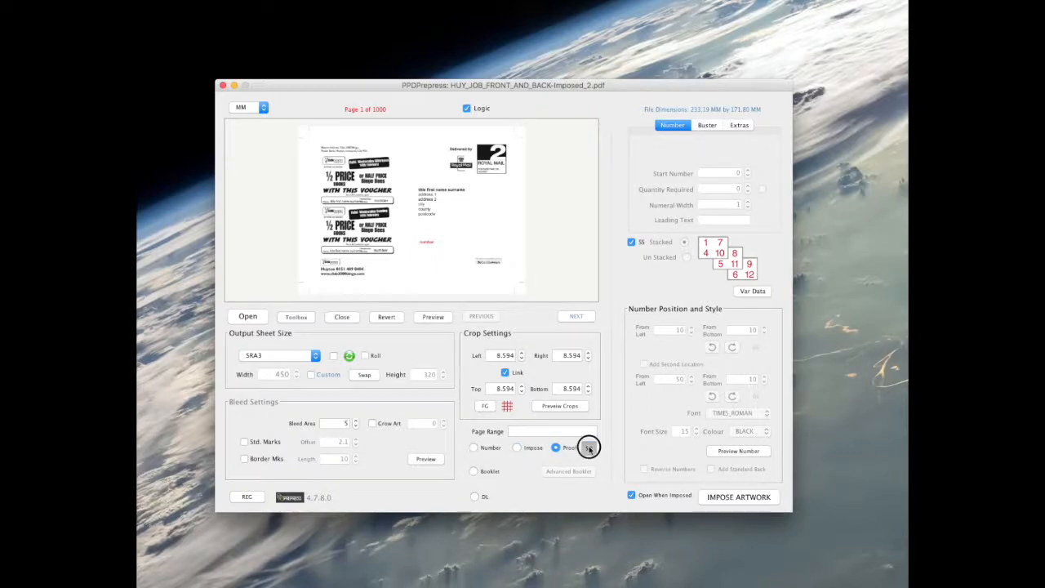
pyautogui.click(457, 260)
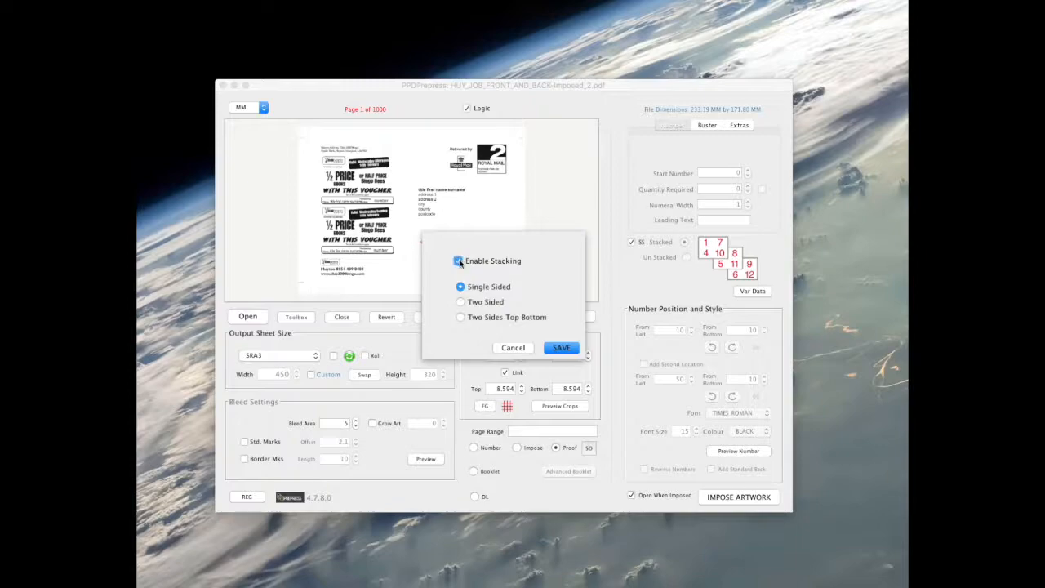
pyautogui.click(460, 302)
pyautogui.click(562, 348)
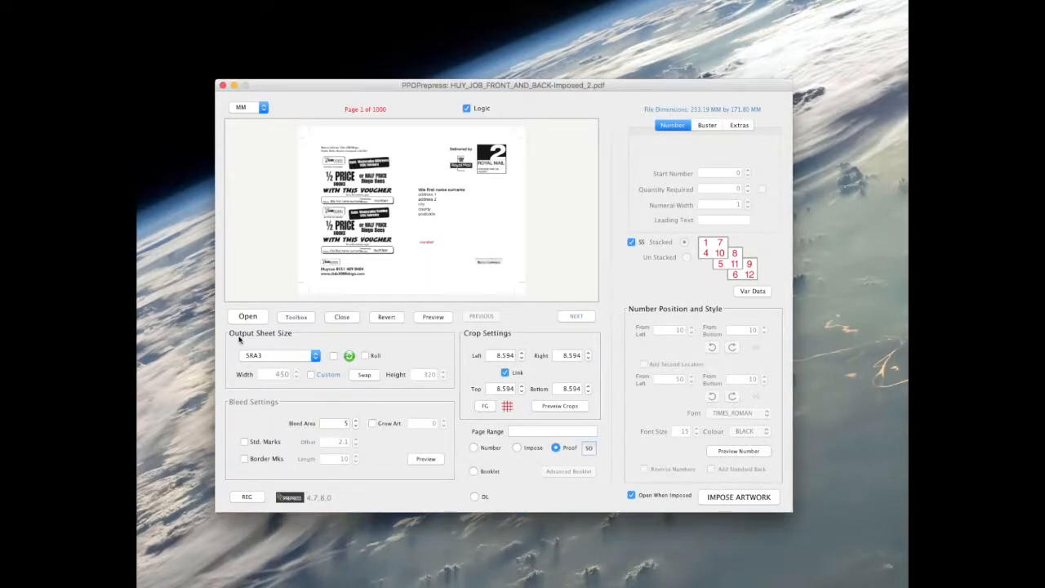
pyautogui.click(725, 496)
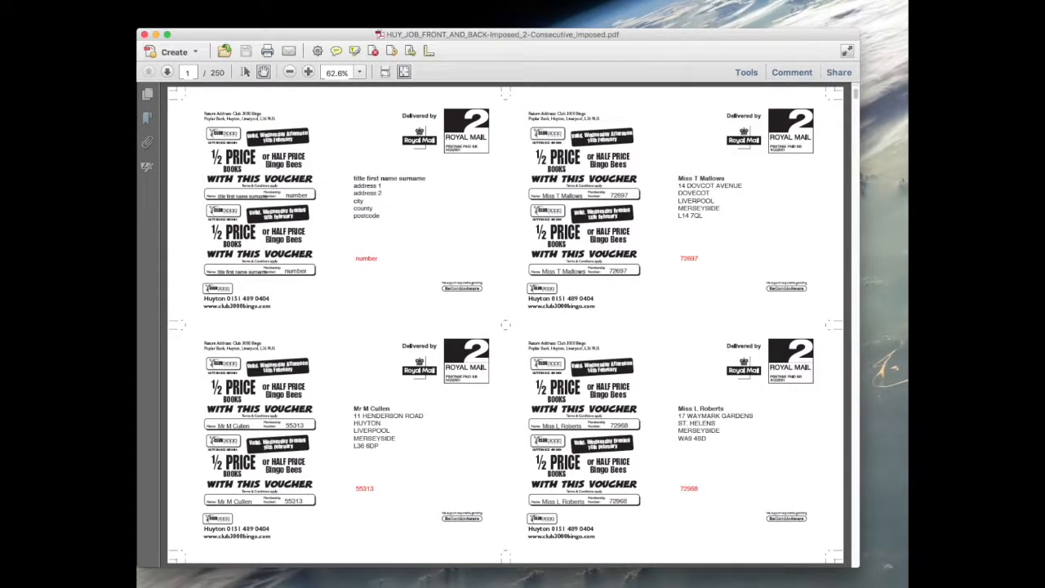
# - Review the imposed PDF's description properties for file size, page size and page count, and dismiss them
pyautogui.press('super+d')
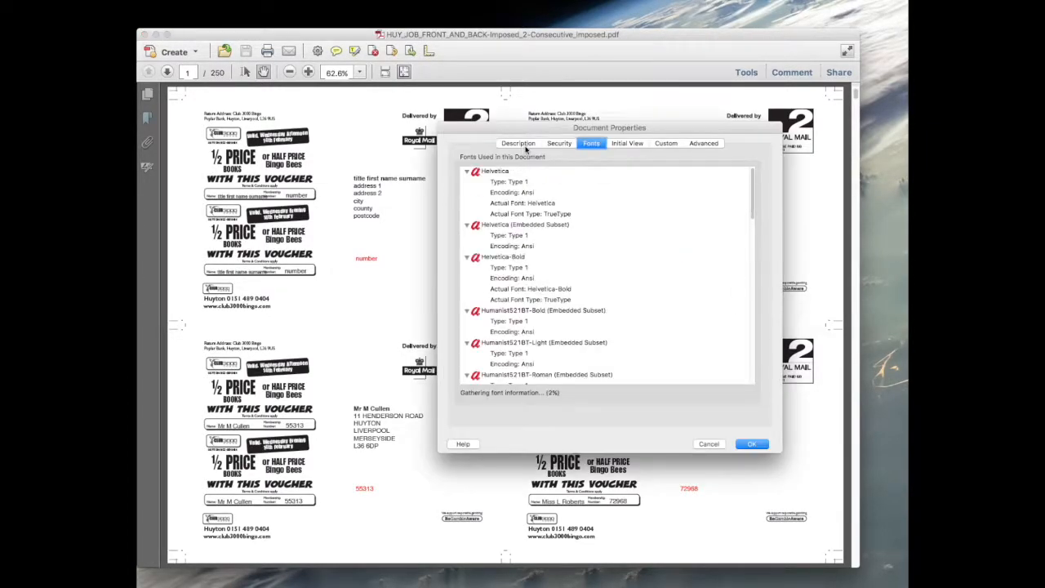
pyautogui.click(519, 144)
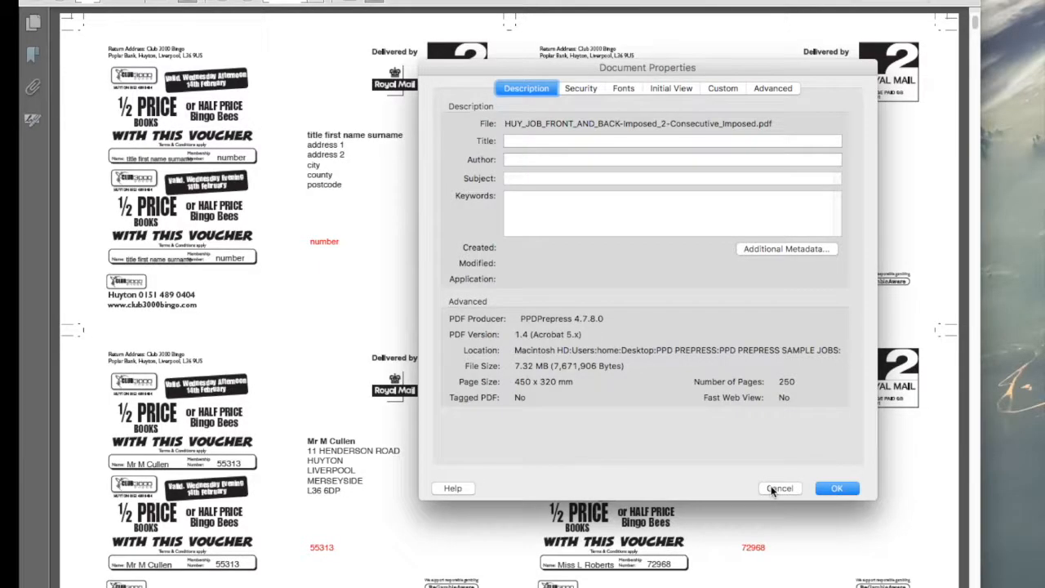
pyautogui.click(819, 516)
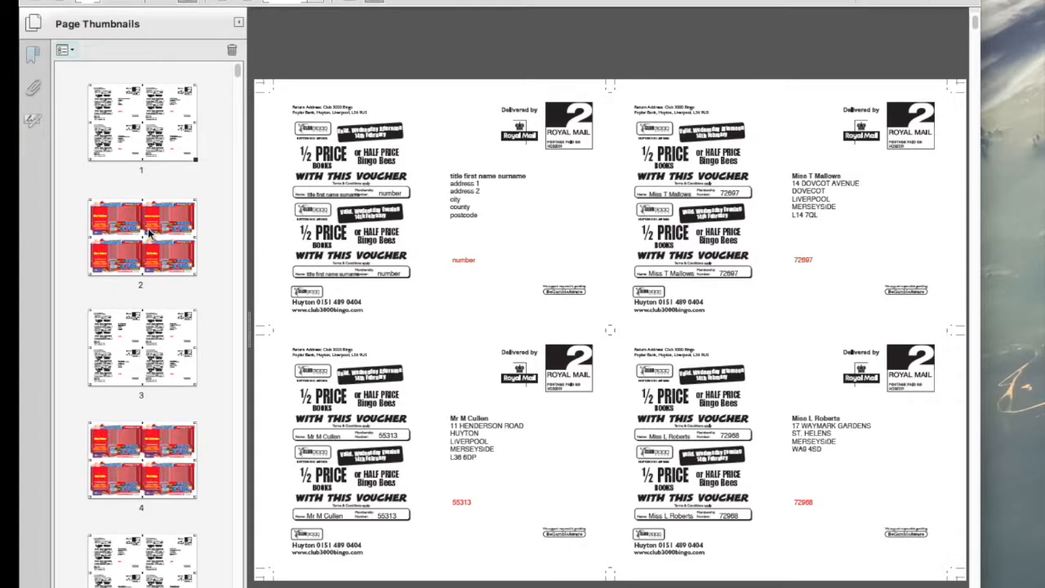
# - Examine pages 2, 3 and 4 of the imposed PDF through its thumbnails, then recheck pages 2 and 1 for front-to-back matching
pyautogui.click(149, 235)
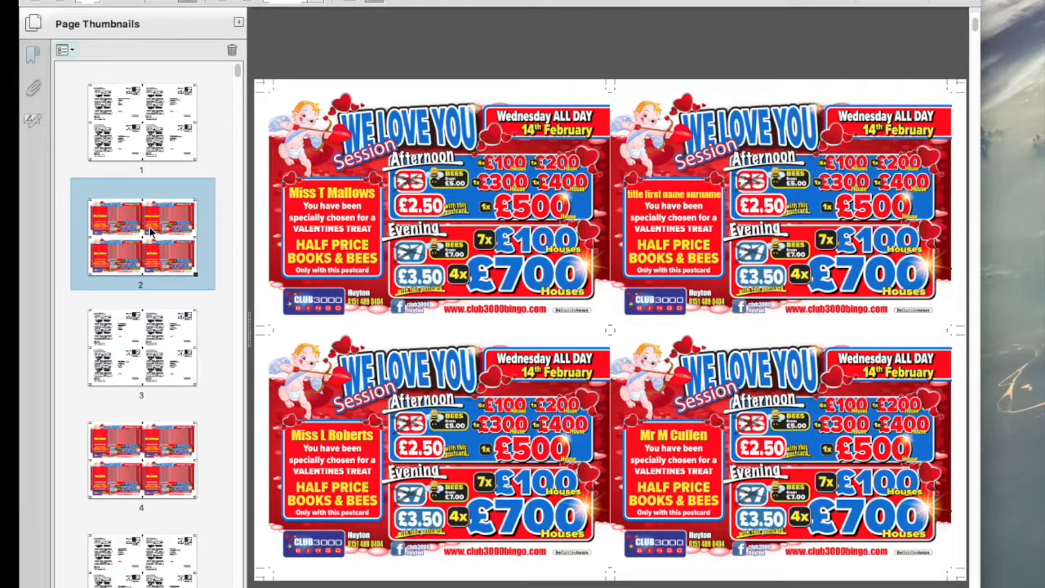
pyautogui.click(163, 351)
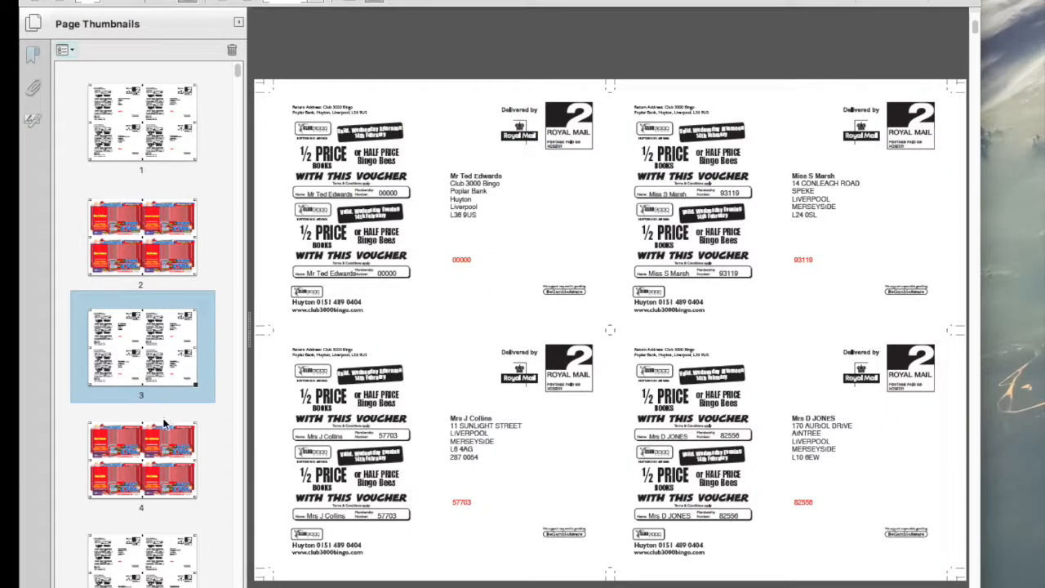
pyautogui.click(160, 455)
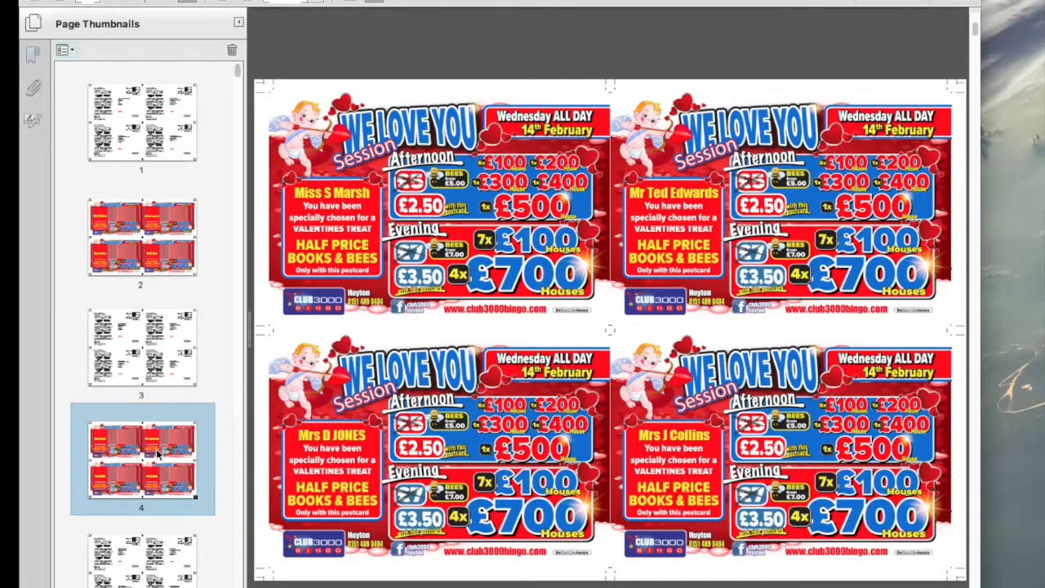
pyautogui.click(153, 213)
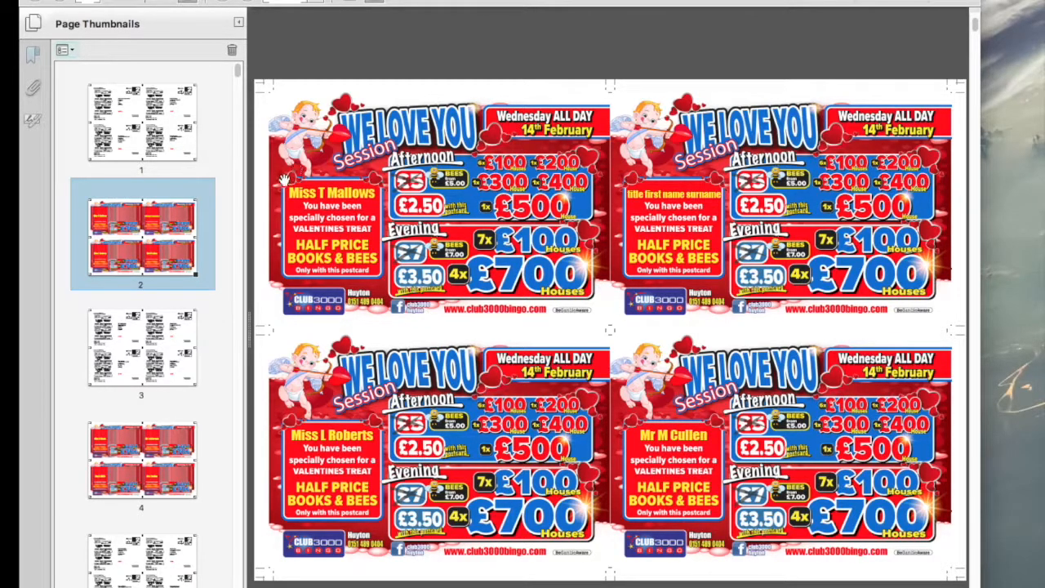
pyautogui.click(174, 130)
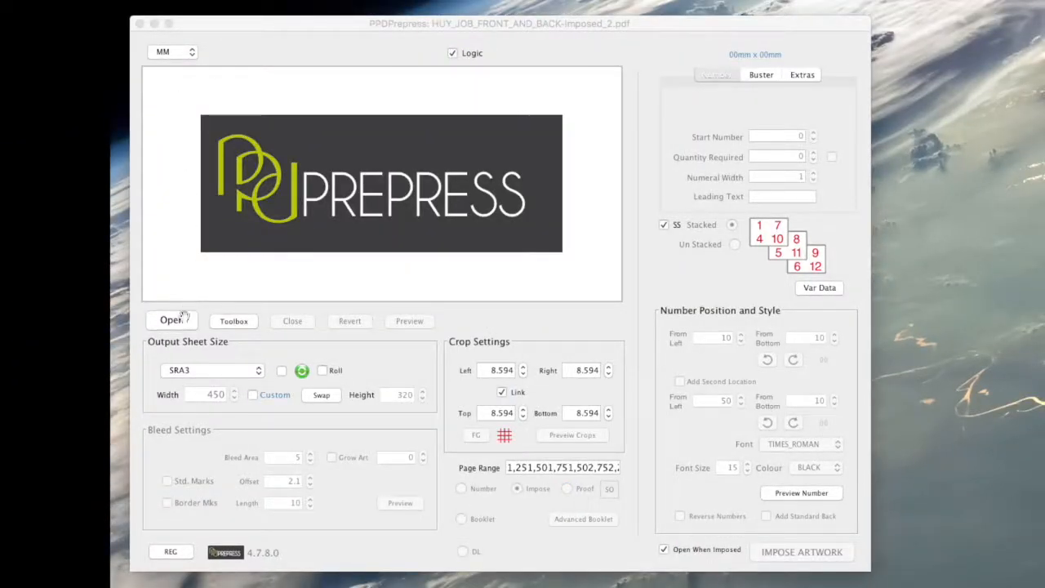
# - Return to PPDPrepress and start opening a PDF for imposition
pyautogui.click(178, 322)
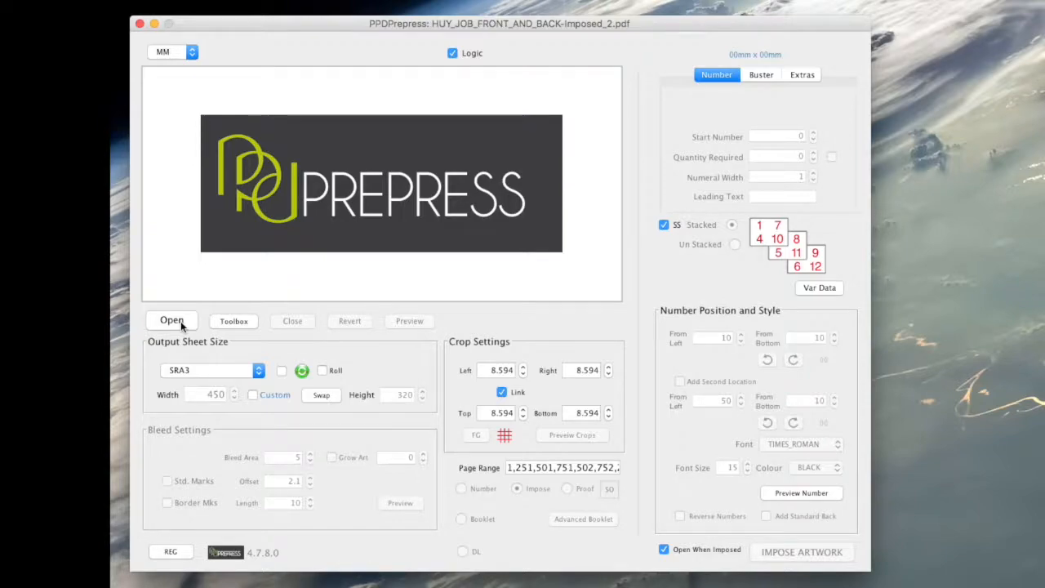
pyautogui.click(181, 326)
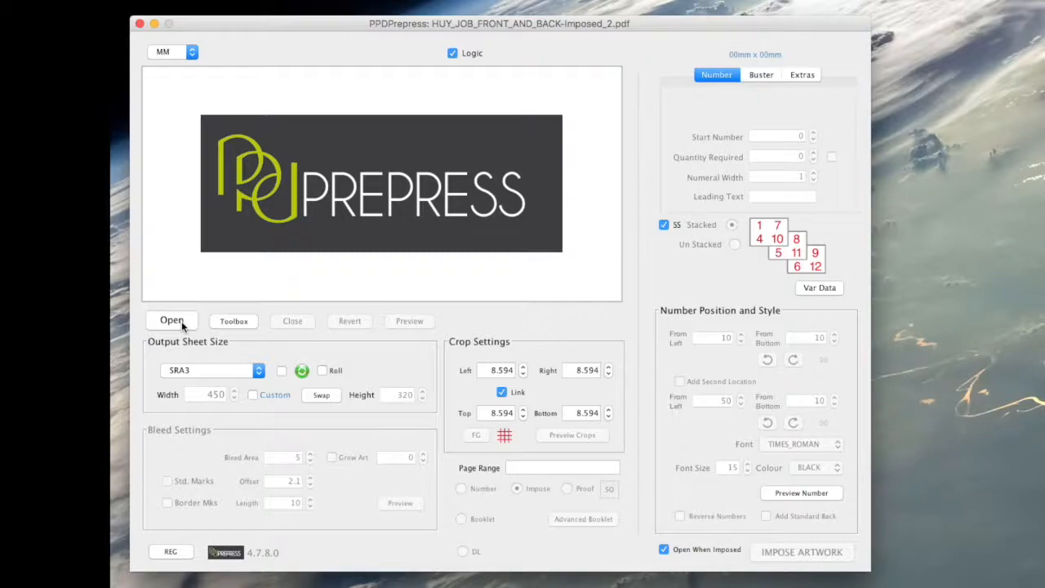